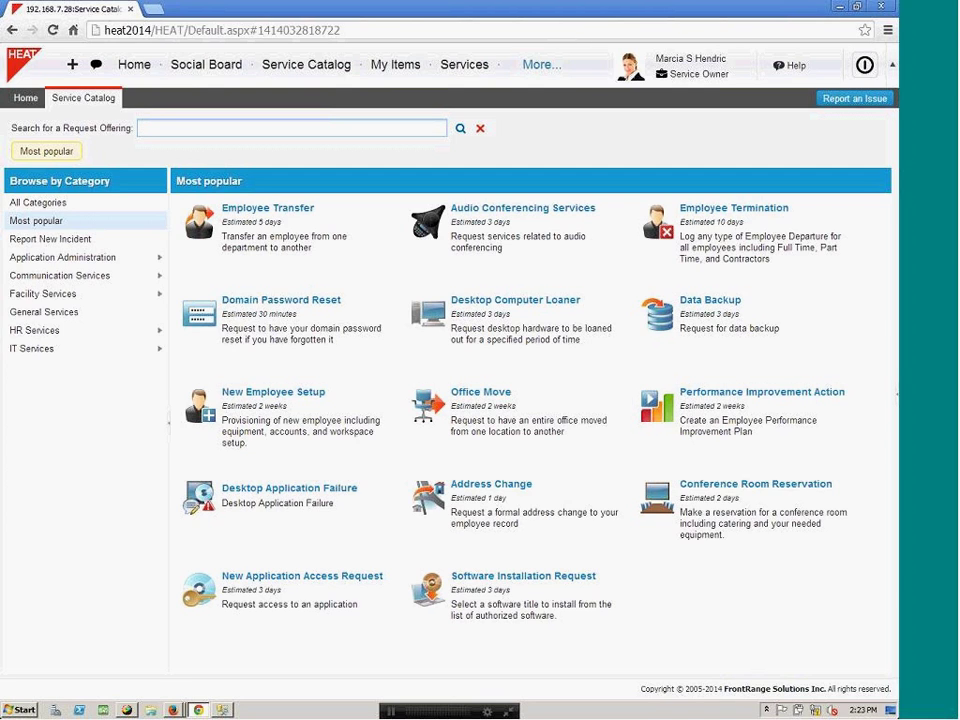
Step: Search the request offerings for "VPN" and open the VPN Connection Failure offering
text(VPN)
key(Return)
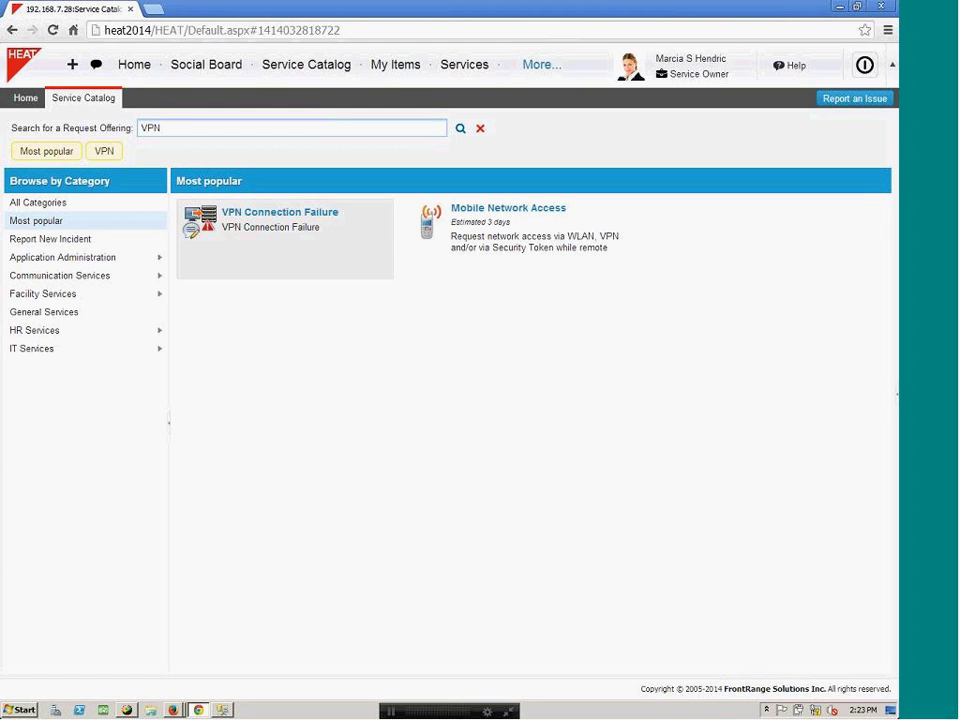
key(Return)
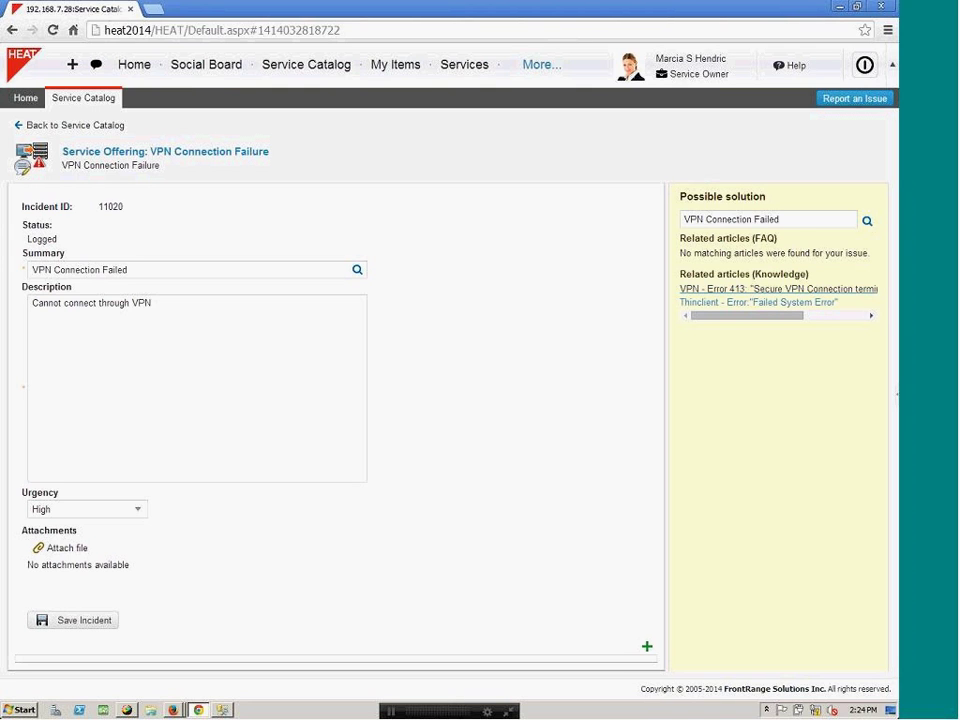
Step: Open the related knowledge article on VPN Error 413 and read its resolution through to the article rating and comments section
click(778, 289)
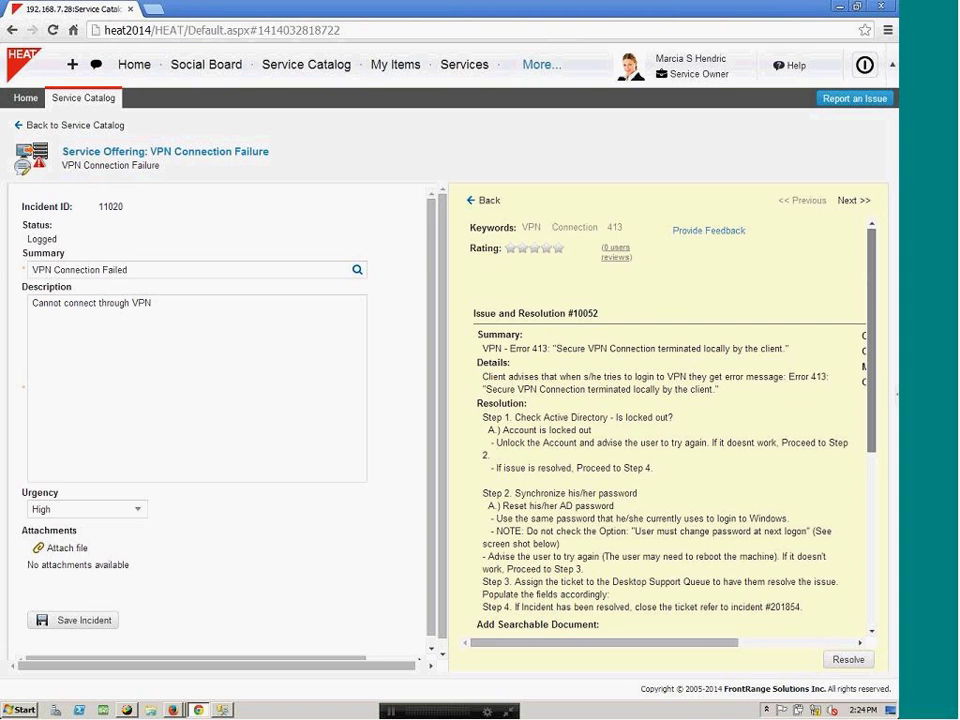
drag(871, 340, 871, 345)
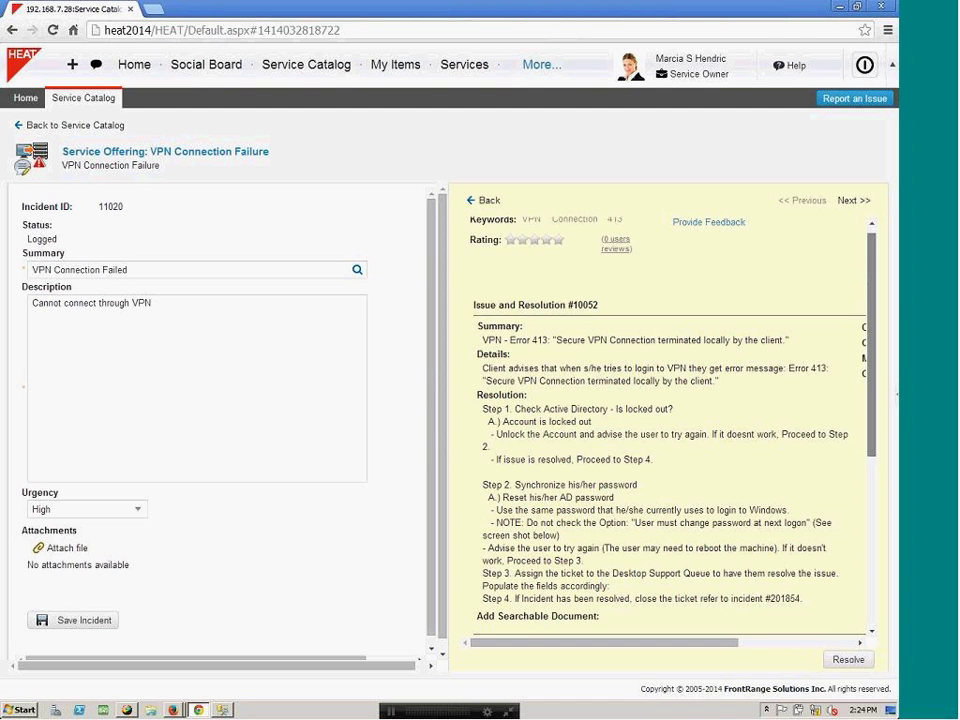
scroll(668, 420, down, 1)
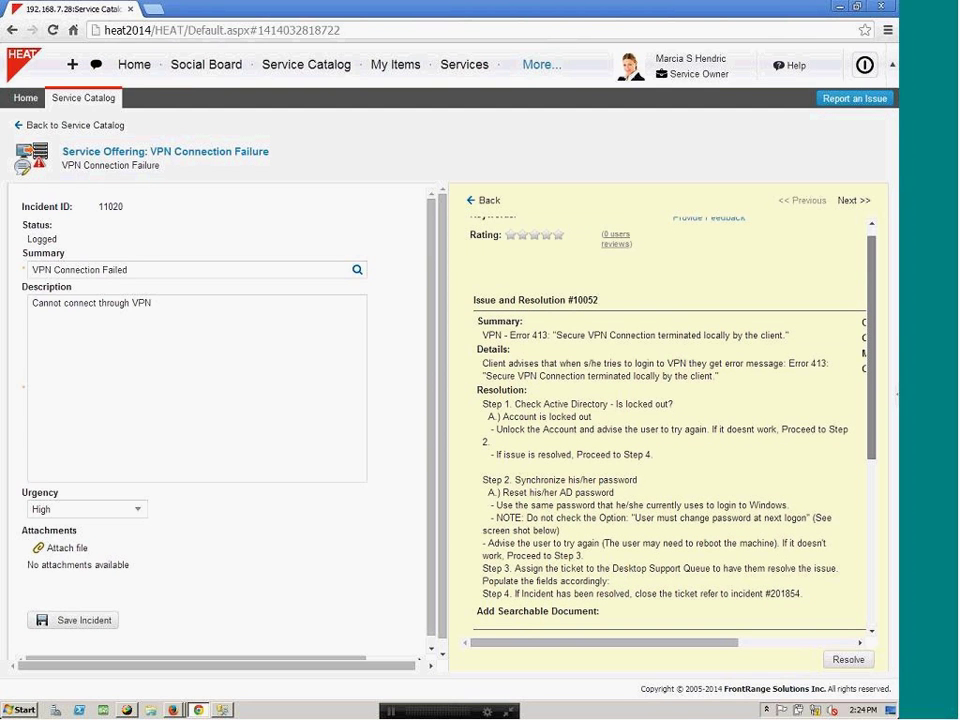
scroll(668, 420, down, 3)
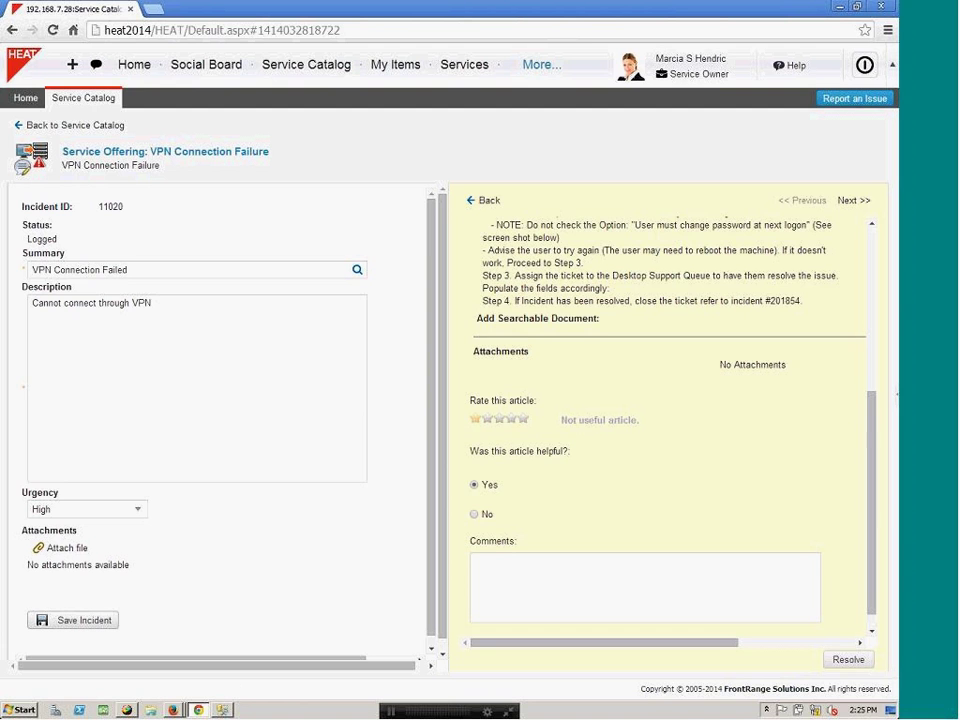
Step: Save the VPN connection failure incident and return to the Service Catalog with the VPN search filter removed
click(73, 620)
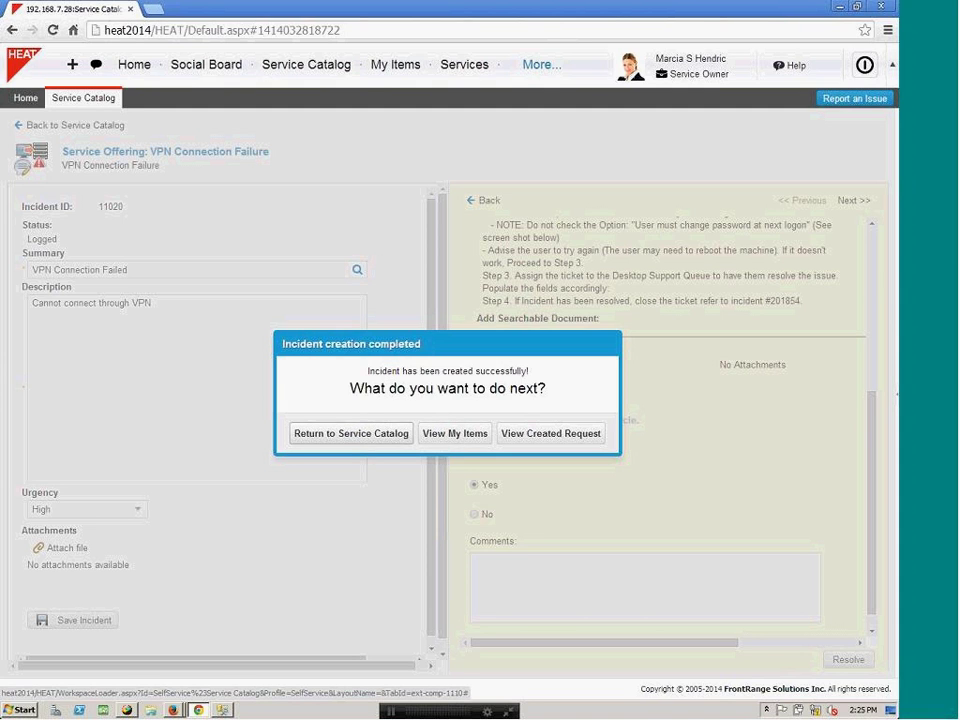
click(351, 433)
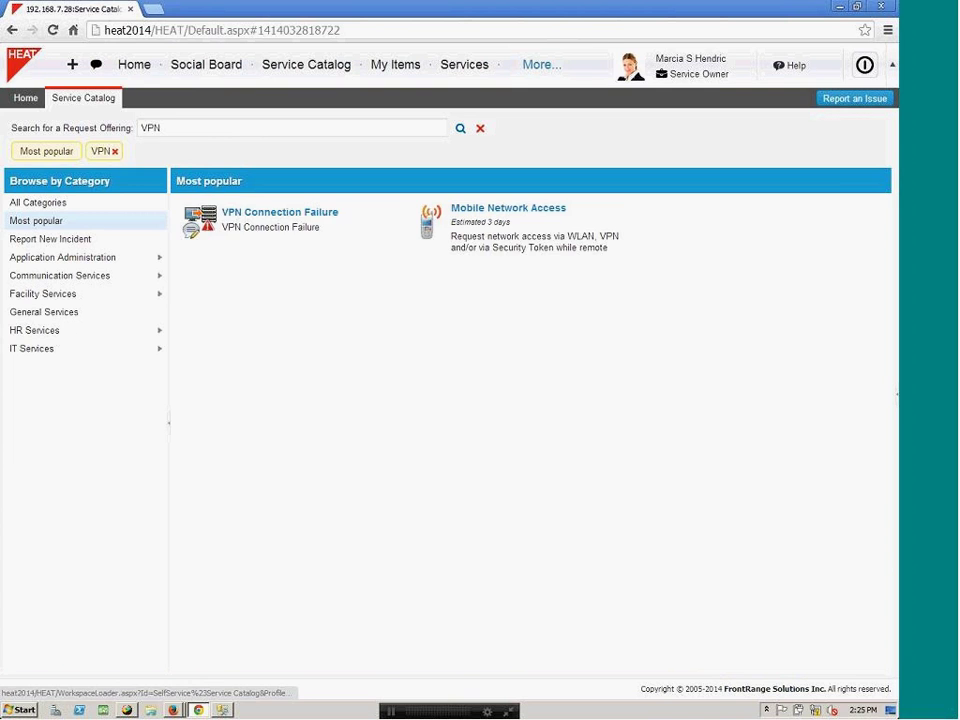
click(115, 152)
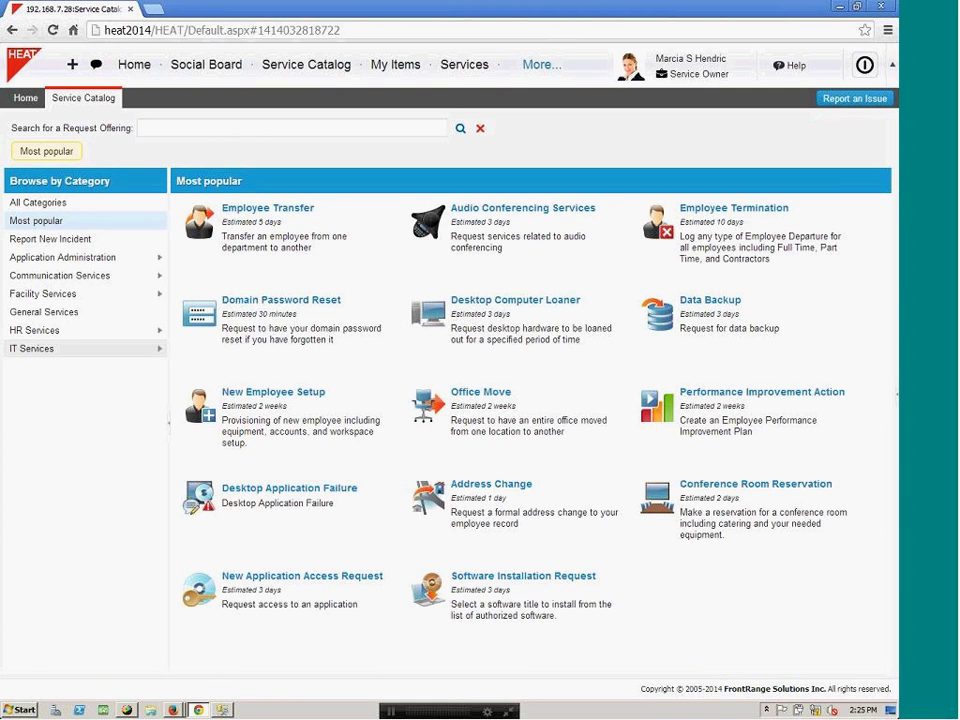
Step: Look through the catalog offerings under IT Services, HR Services, Facility Services and Report New Incident
click(31, 348)
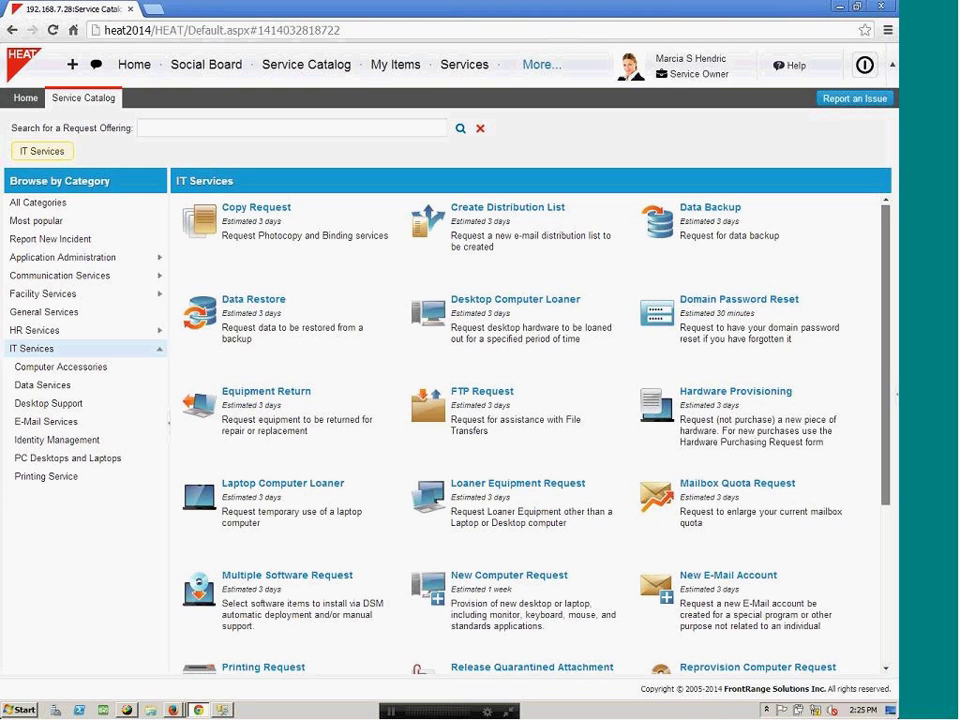
drag(885, 355, 885, 358)
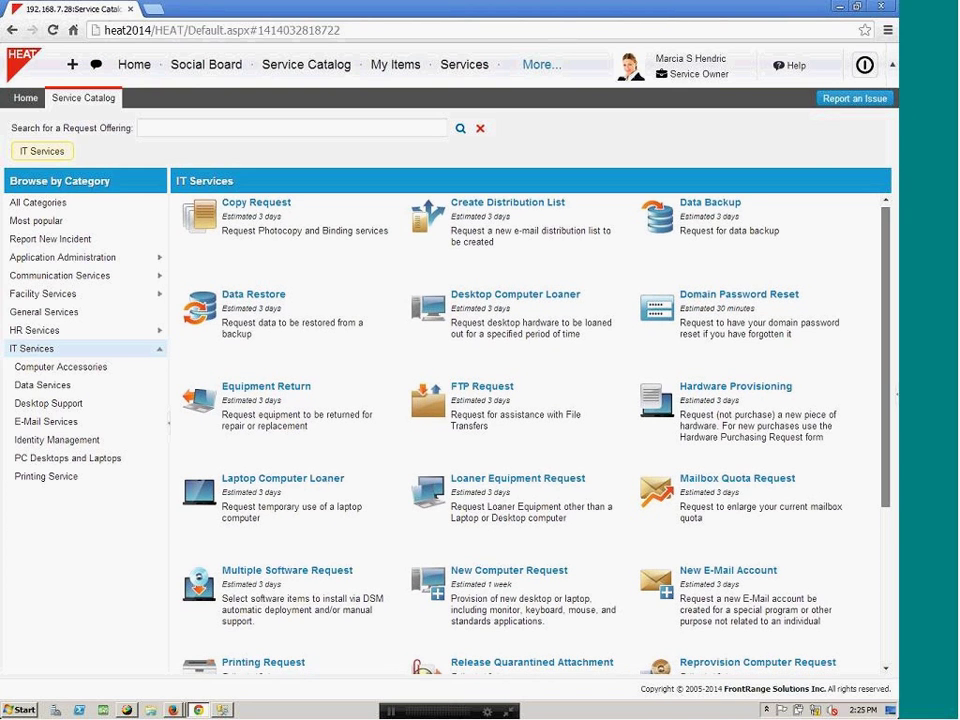
scroll(530, 430, up, 1)
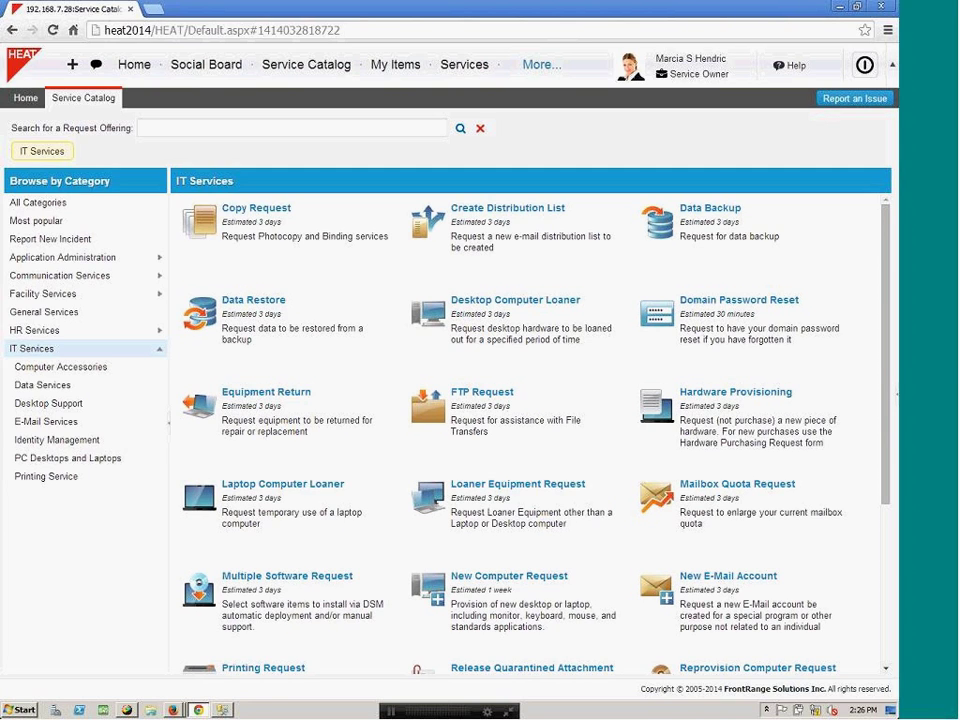
scroll(530, 430, down, 3)
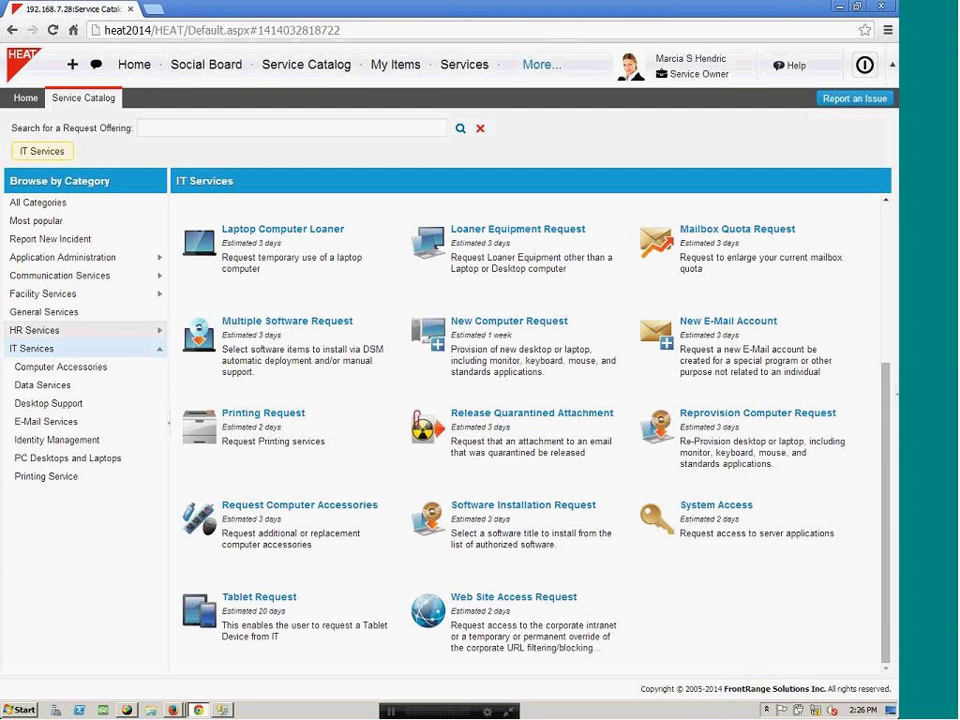
click(35, 330)
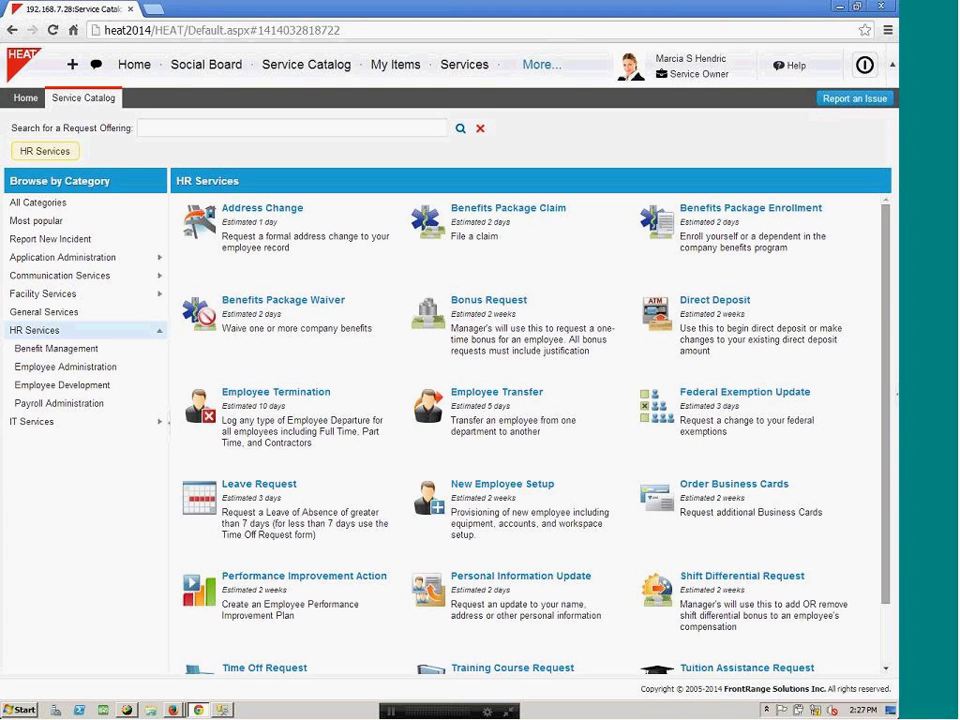
click(43, 294)
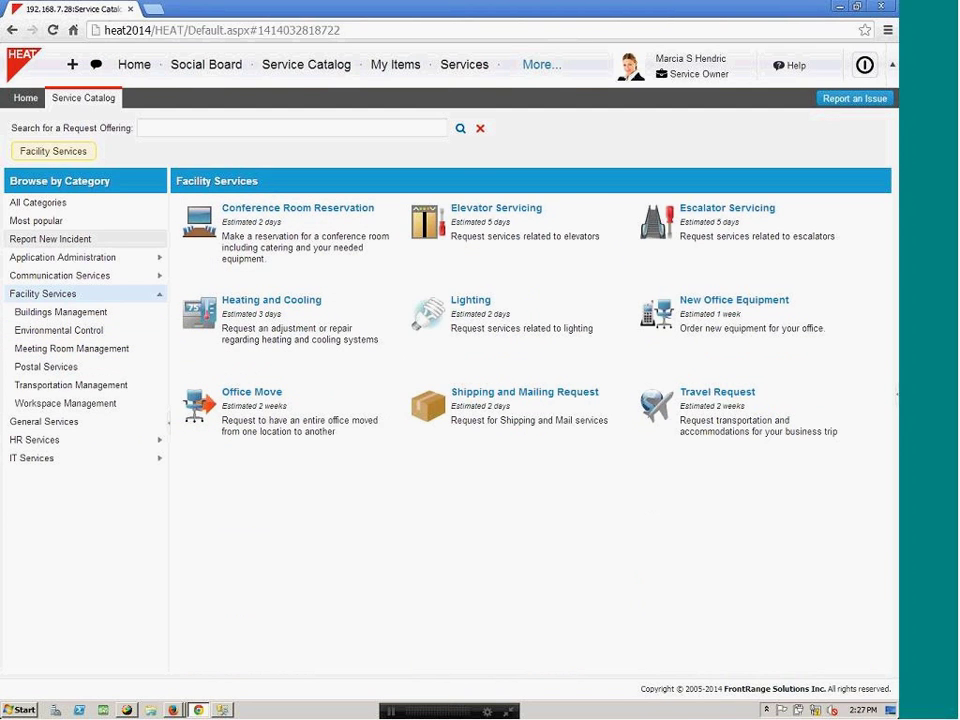
click(50, 239)
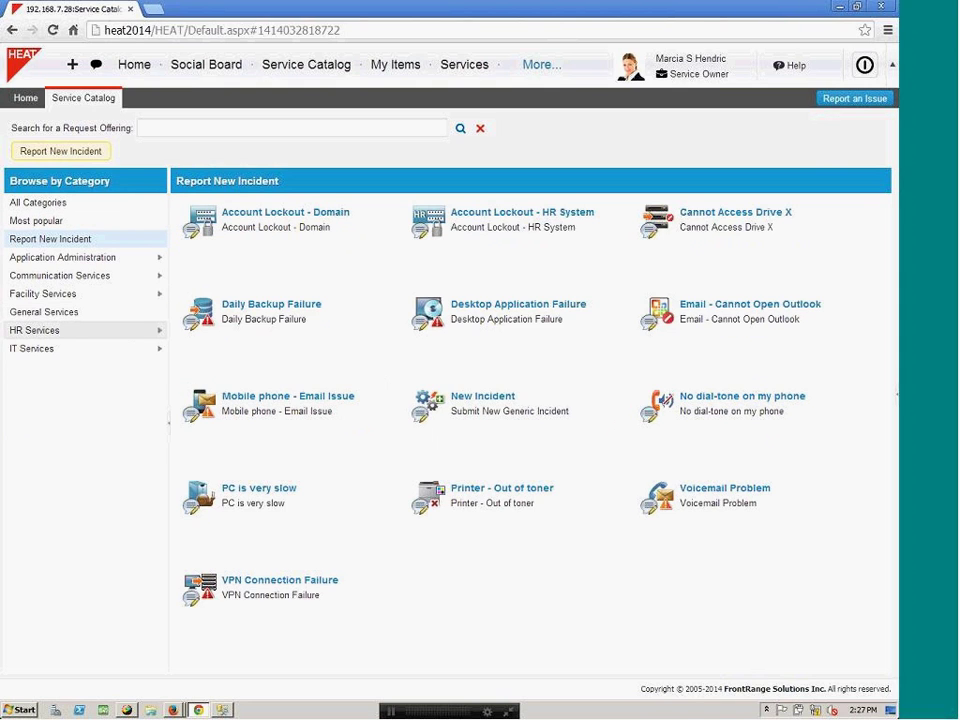
Step: Open the New Employee Setup offering under HR Services and fill in the new employee's first and last name
click(35, 330)
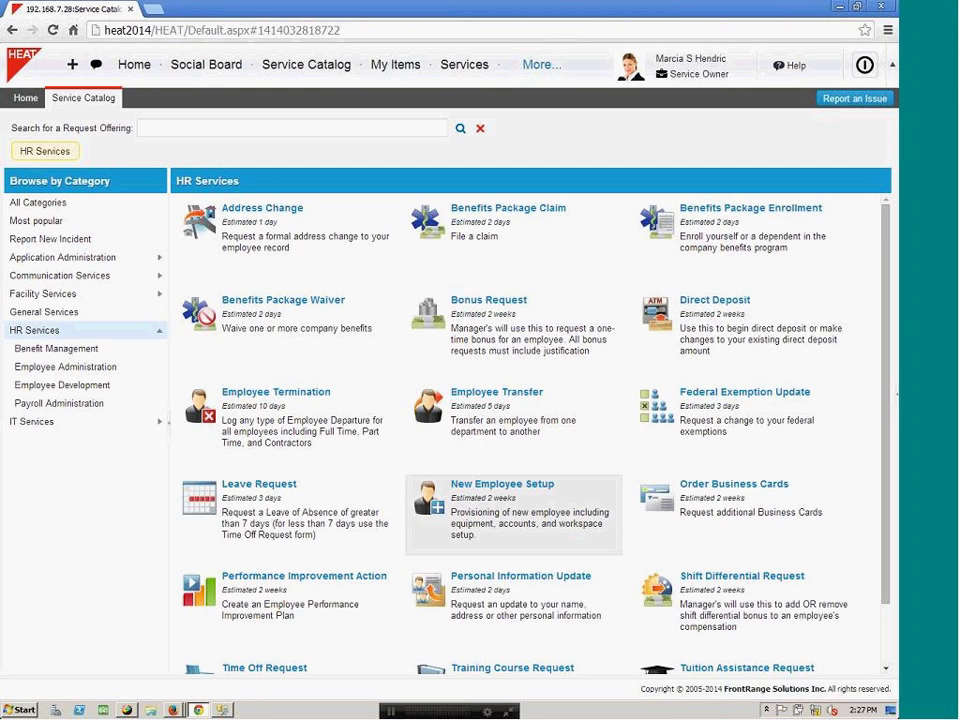
click(503, 486)
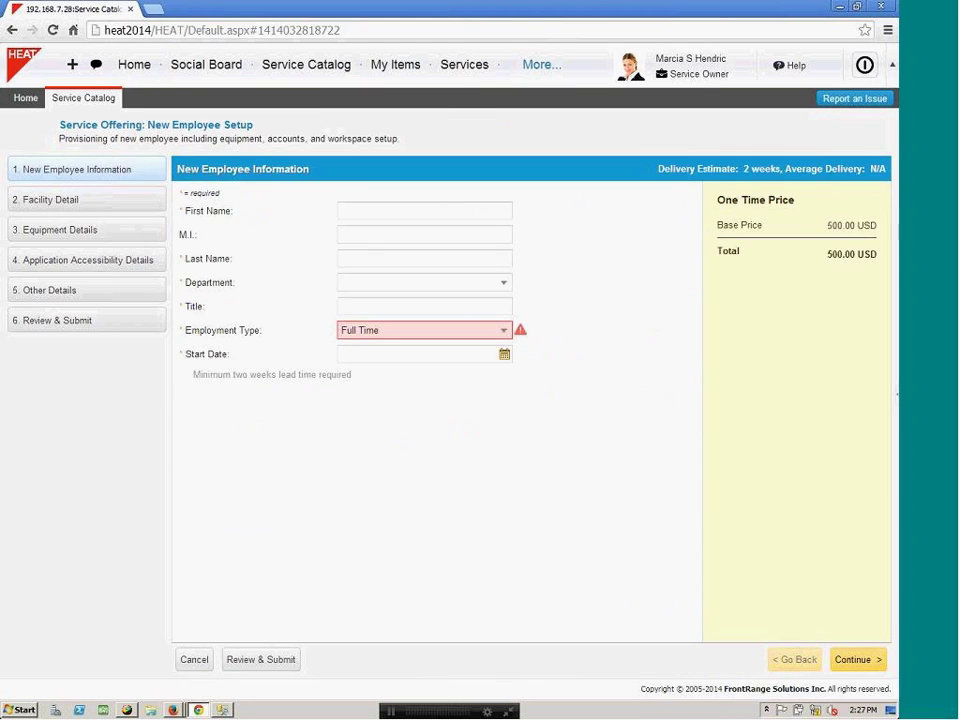
click(423, 211)
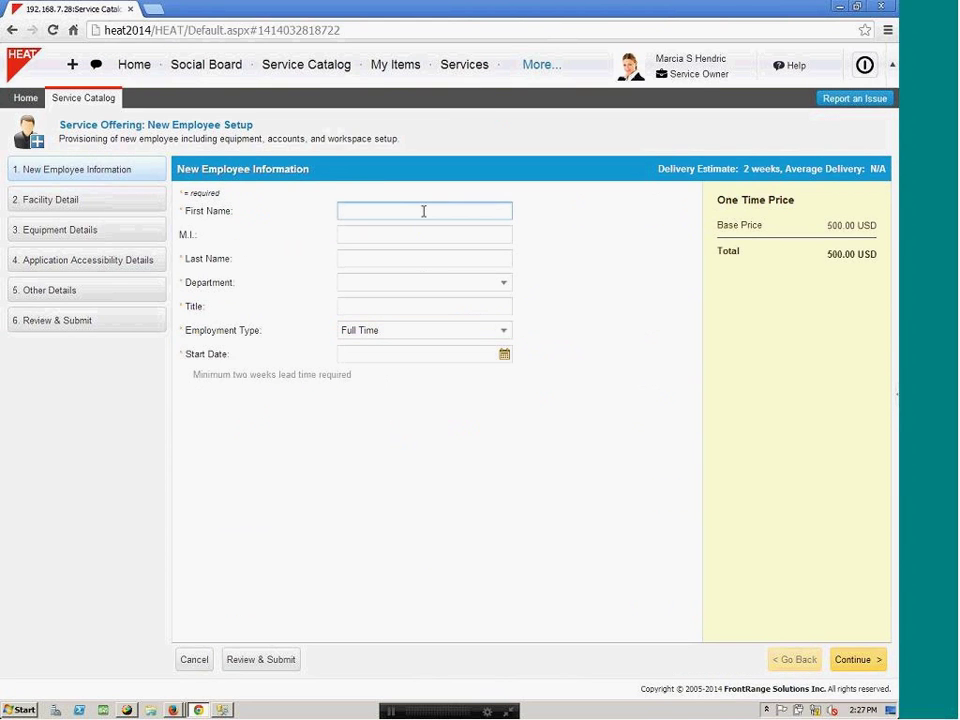
text(JOHN)
key(ctrl+a)
text(john)
key(Tab)
text(Smith)
key(Tab)
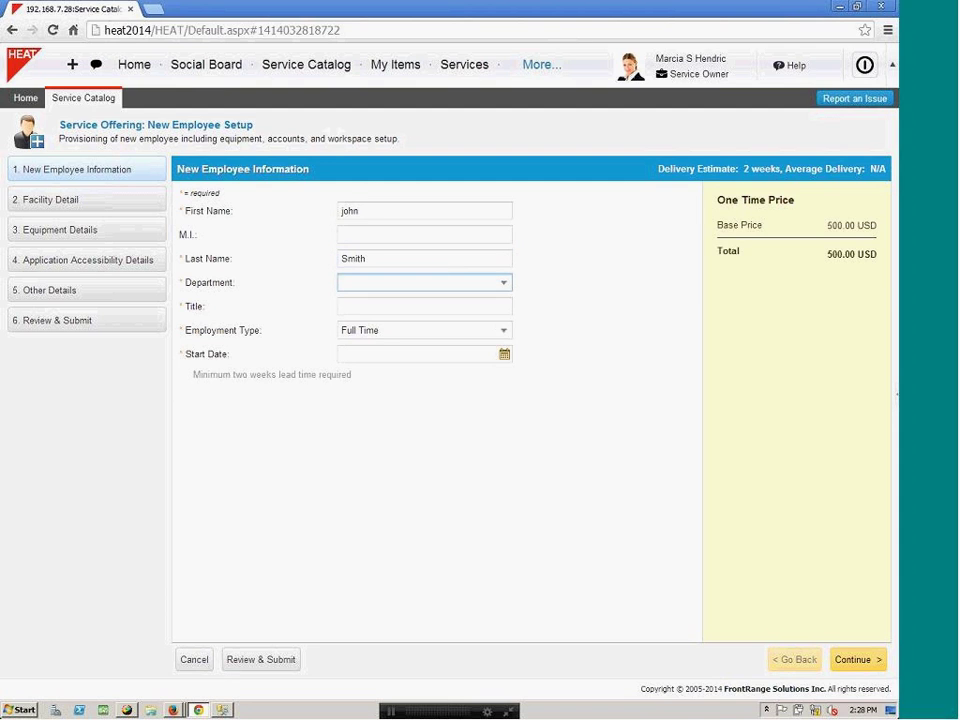
Step: Set the new employee's department to Executive, title to VP and start date to 6/11/2014
key(Down)
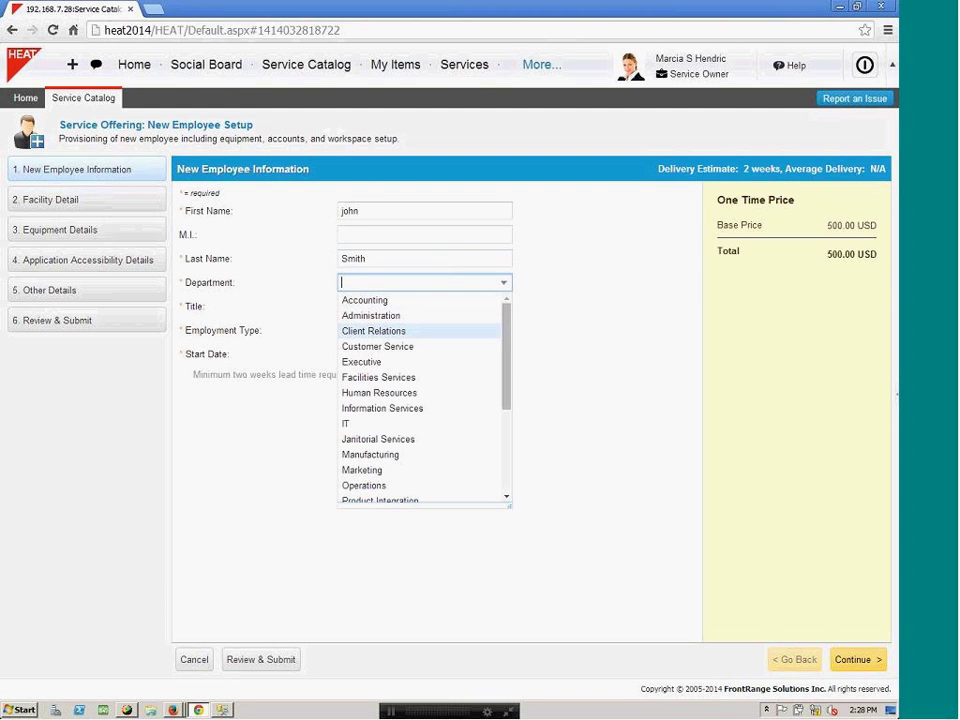
key(Down)
click(411, 360)
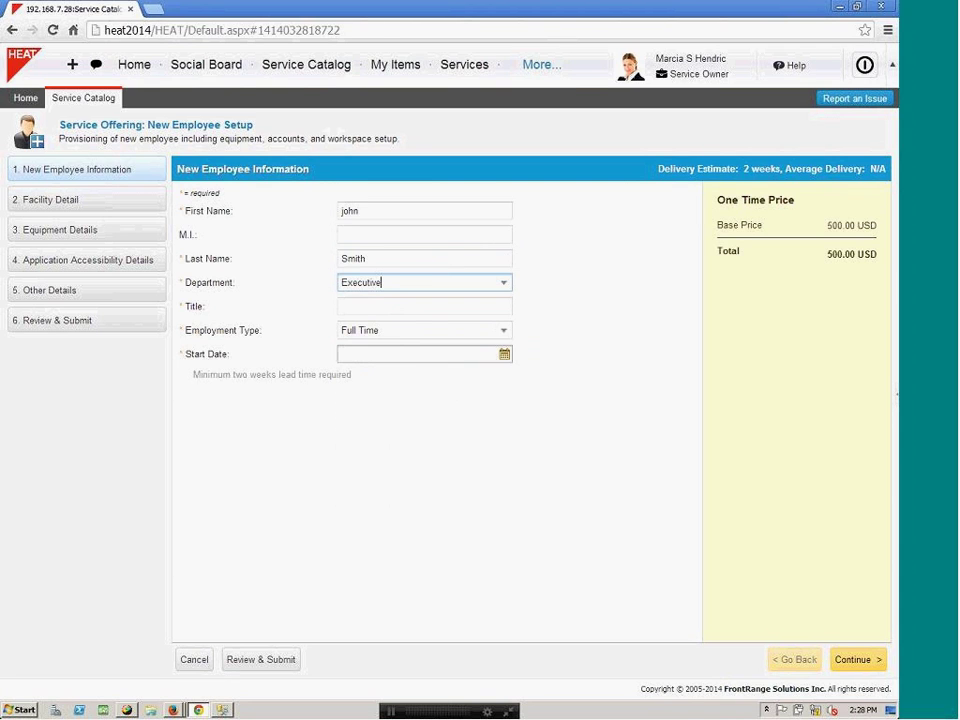
click(437, 306)
text(VP)
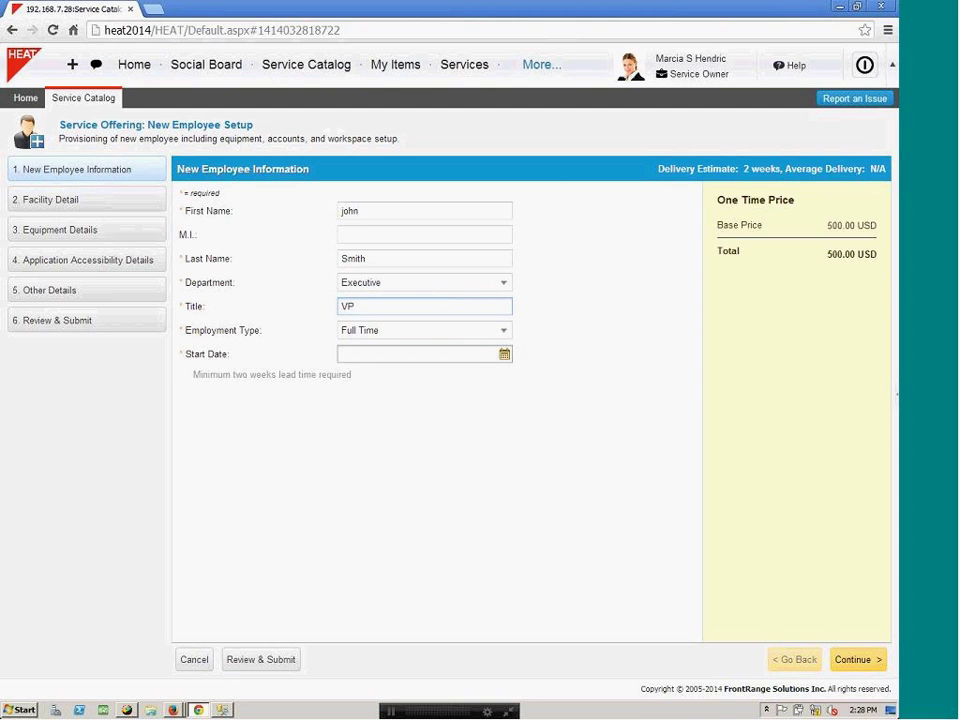
click(503, 355)
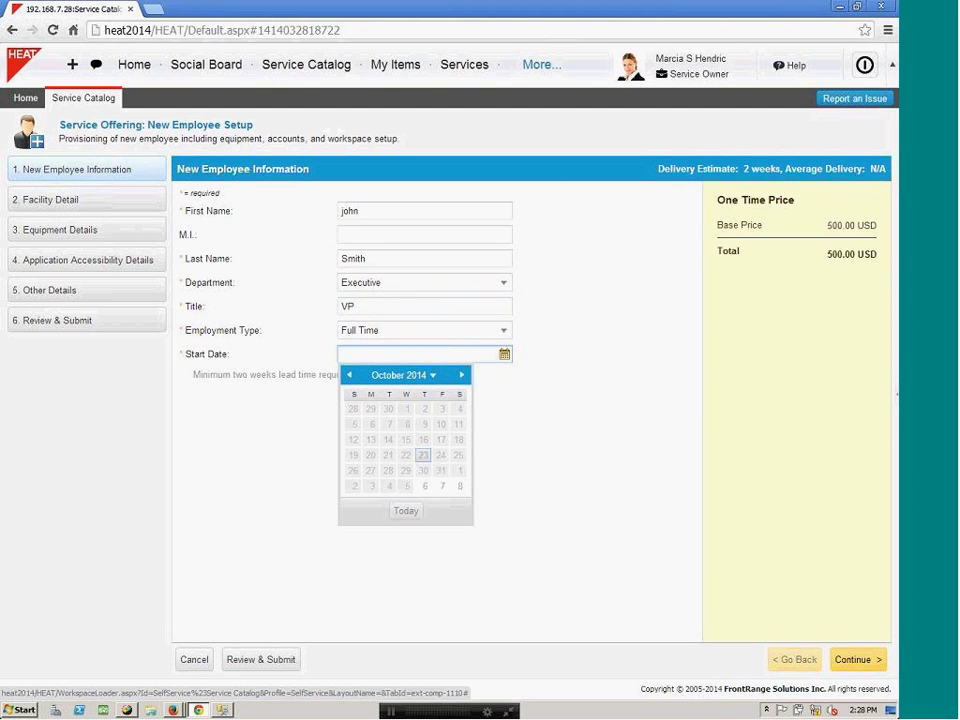
click(424, 486)
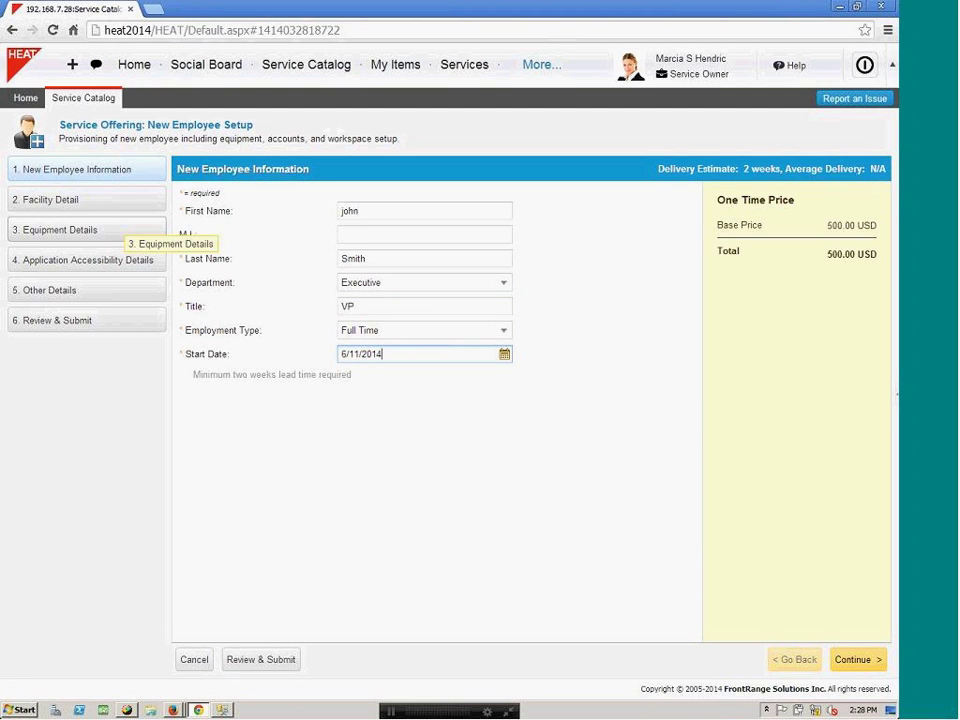
Step: Fill in the Facility Detail section with location APAC - Melbourne, space type Office and space location "2nd Floor"
click(101, 201)
click(504, 194)
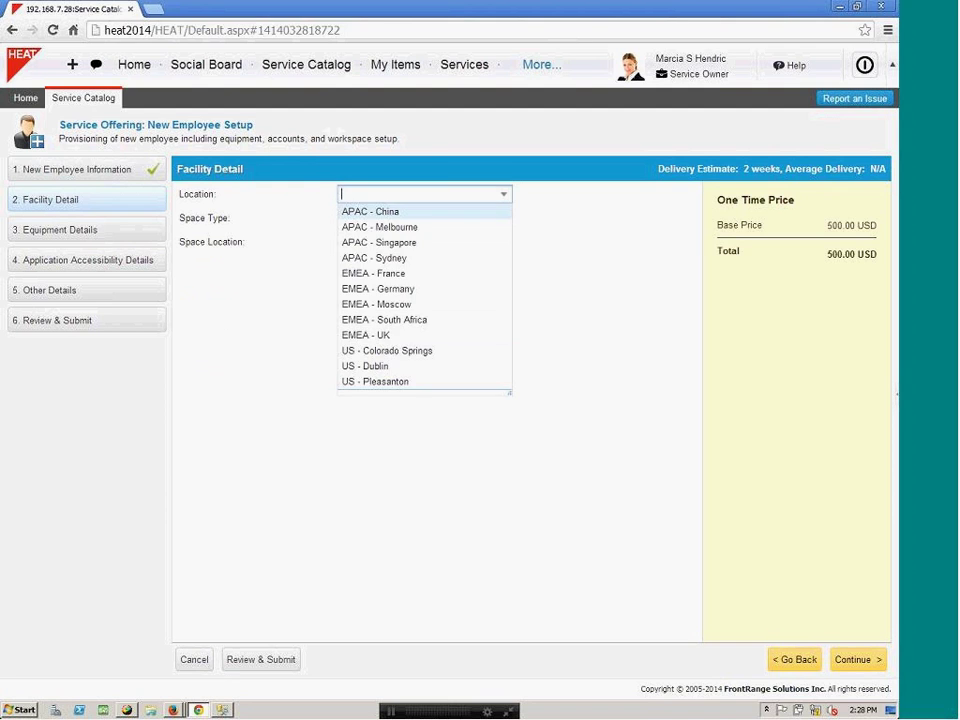
key(Down)
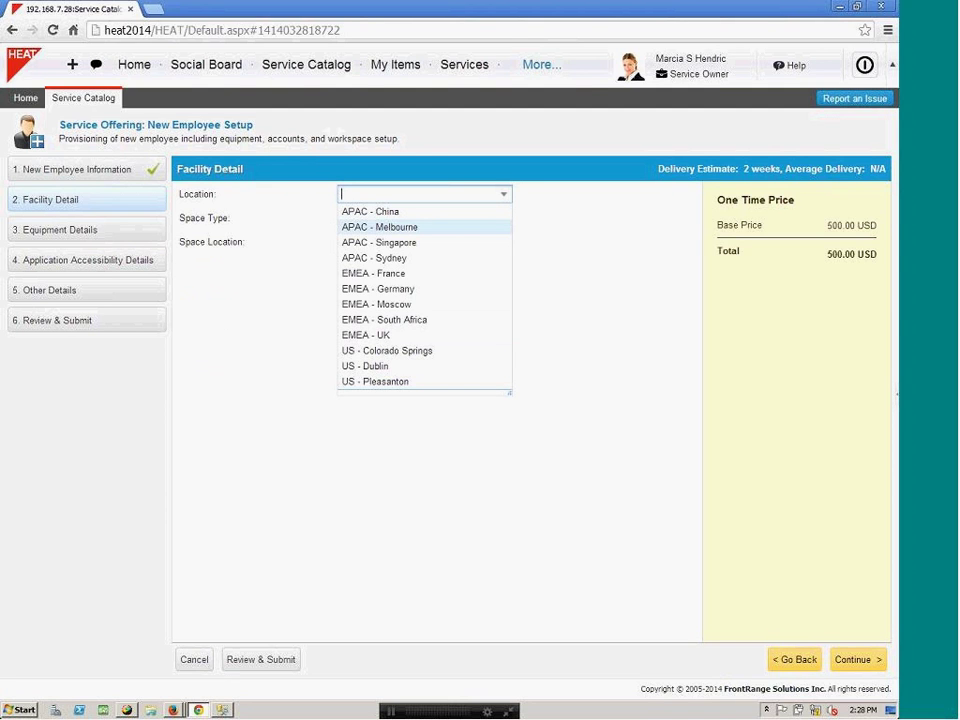
key(Return)
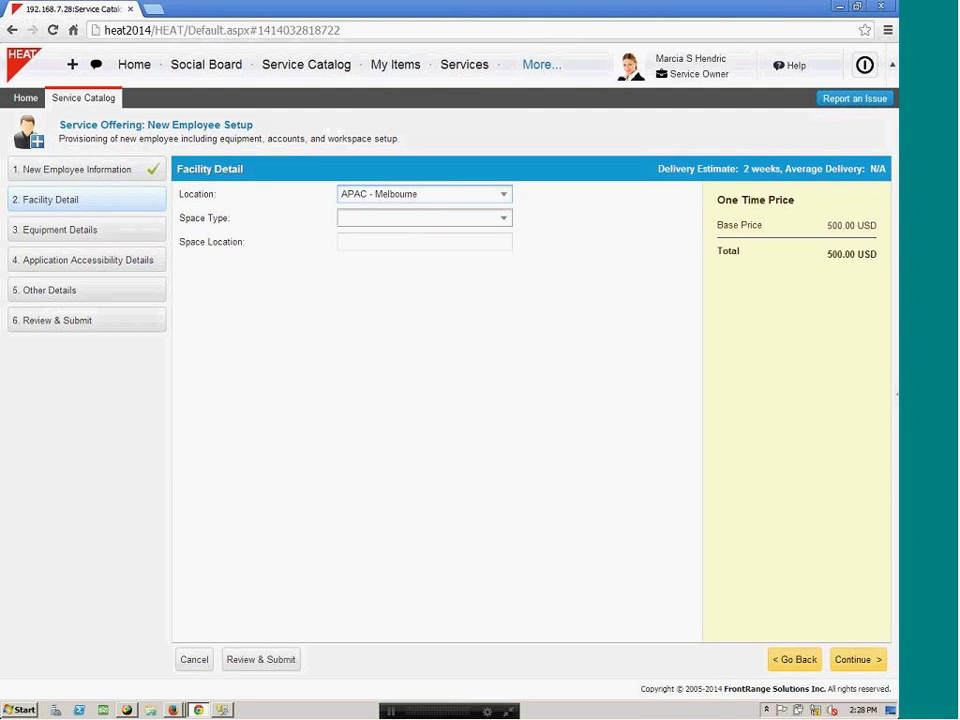
click(504, 218)
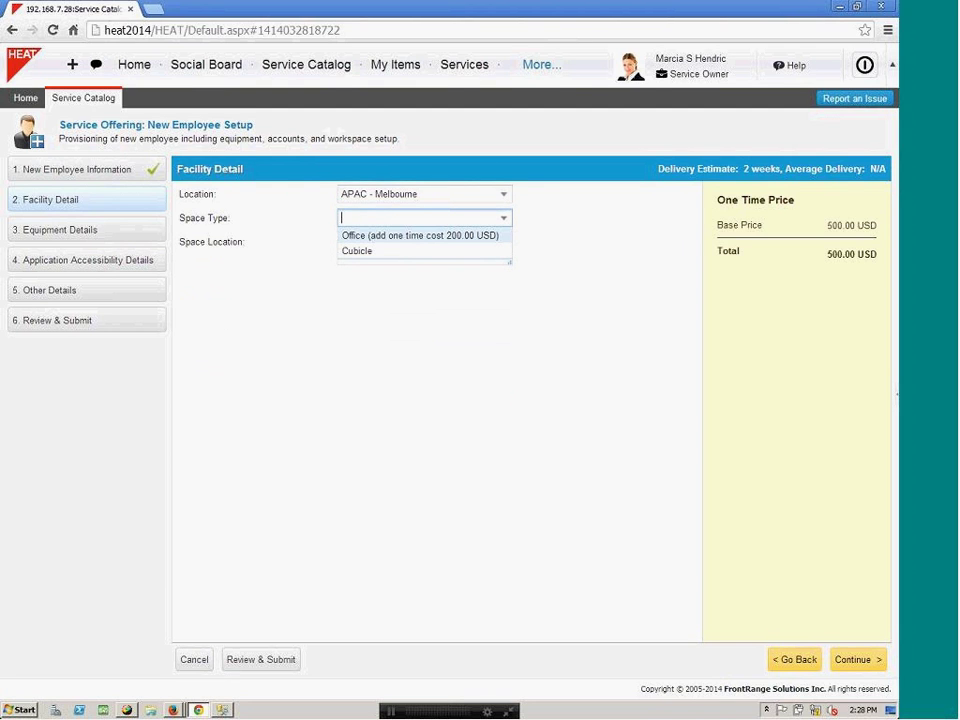
click(473, 235)
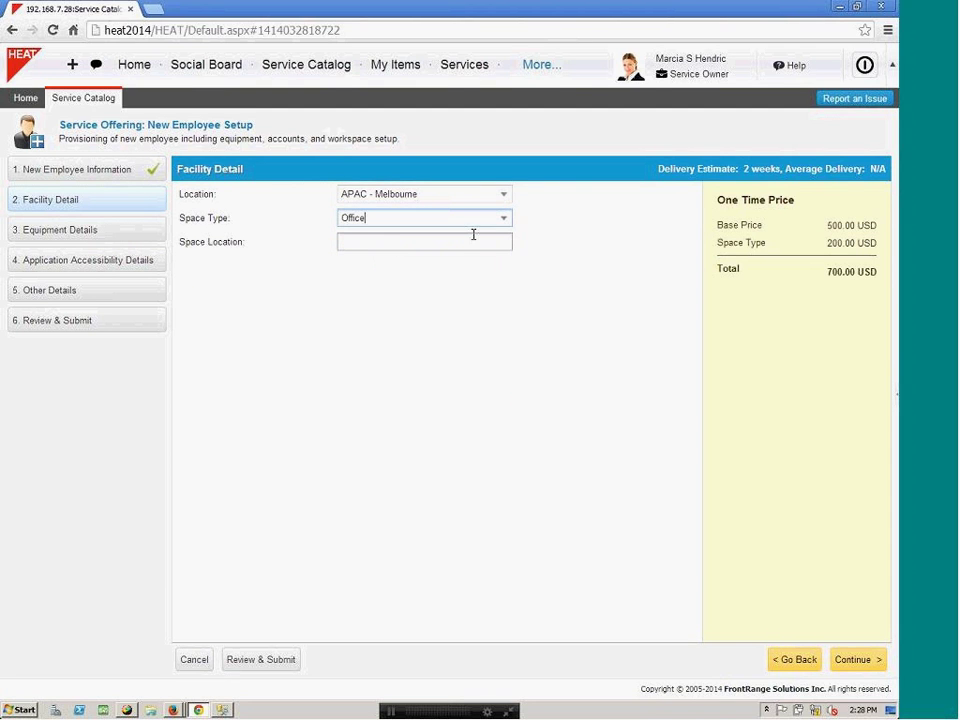
click(504, 239)
text(2n)
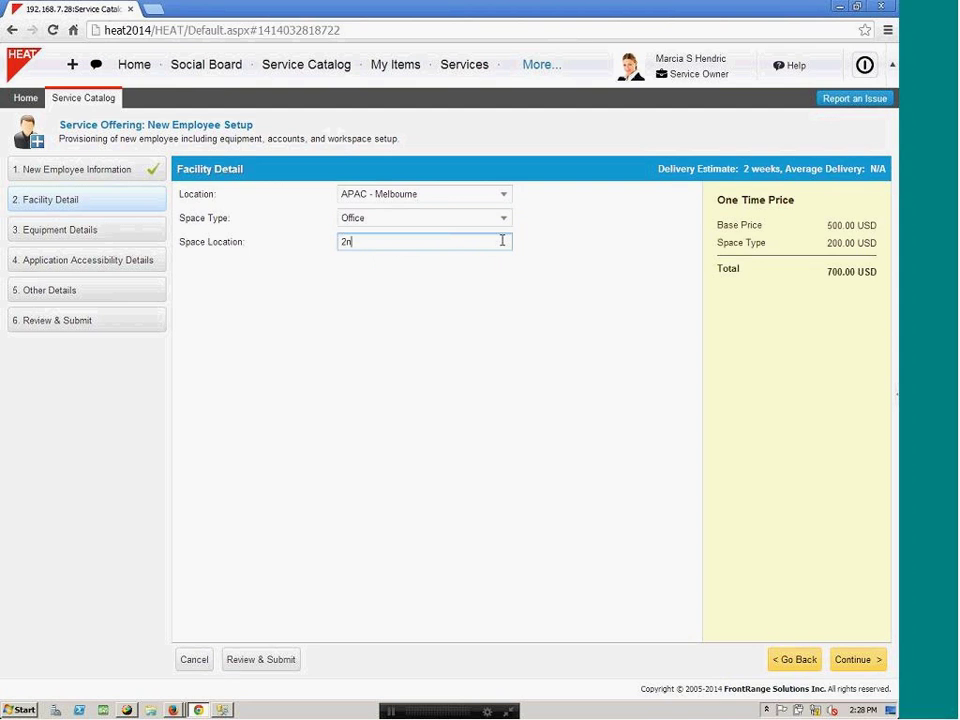
text(d Floor)
Step: In the Equipment Details section, mark a computer as required and choose Notebook as the computer type
click(131, 230)
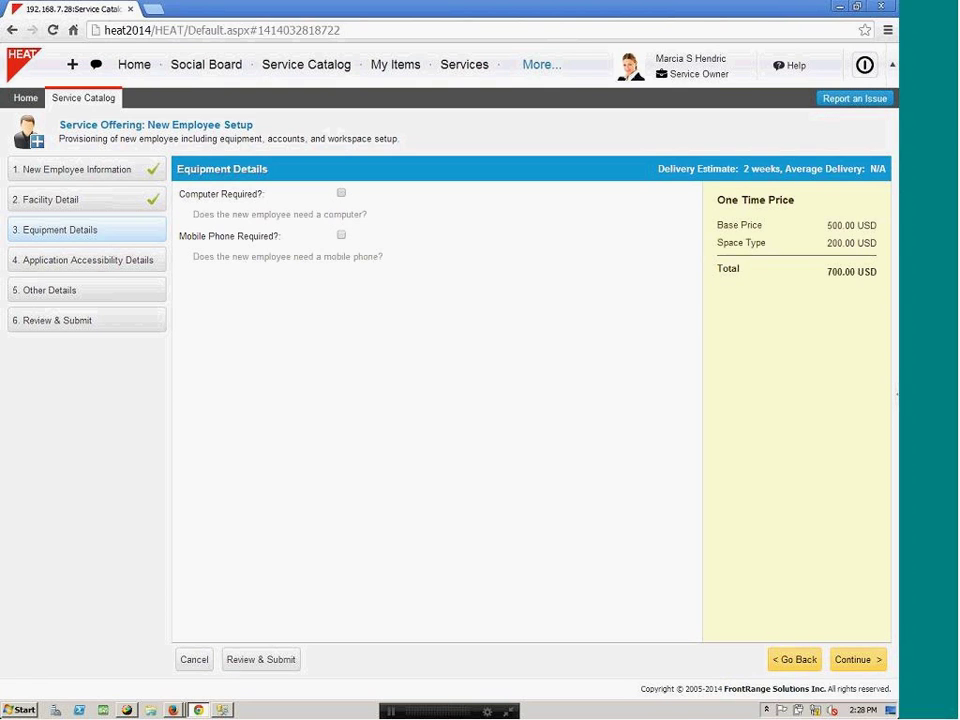
click(341, 193)
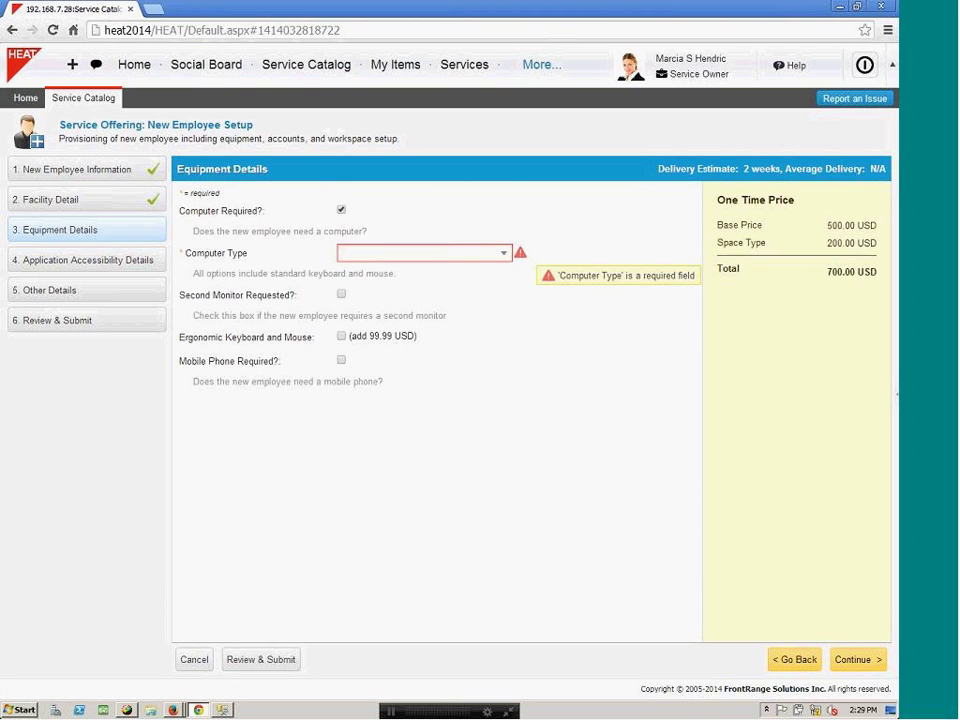
click(504, 253)
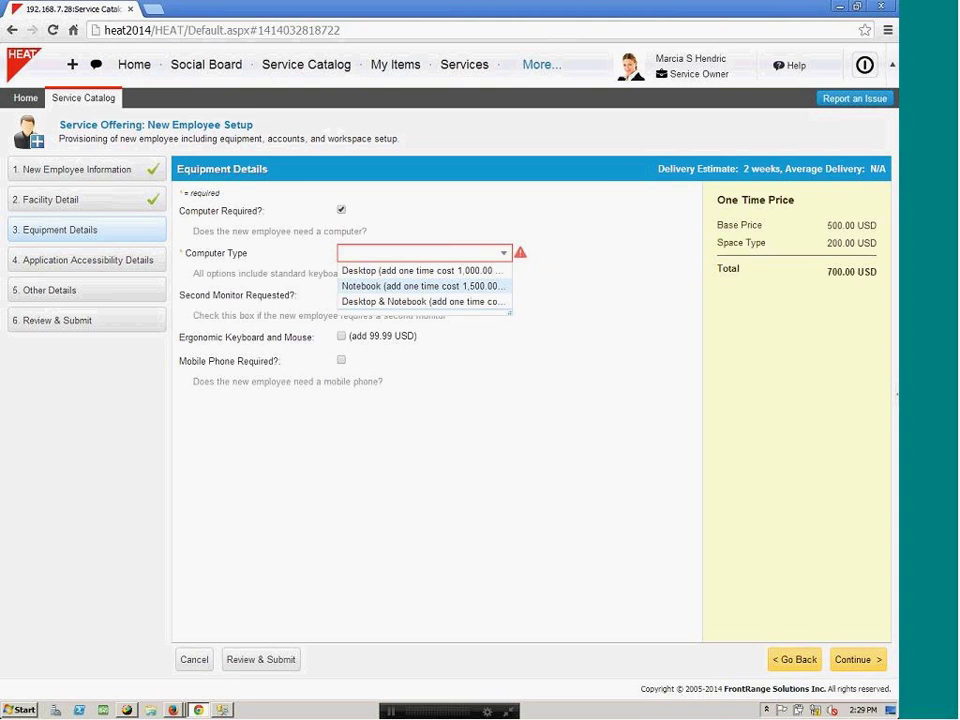
click(420, 286)
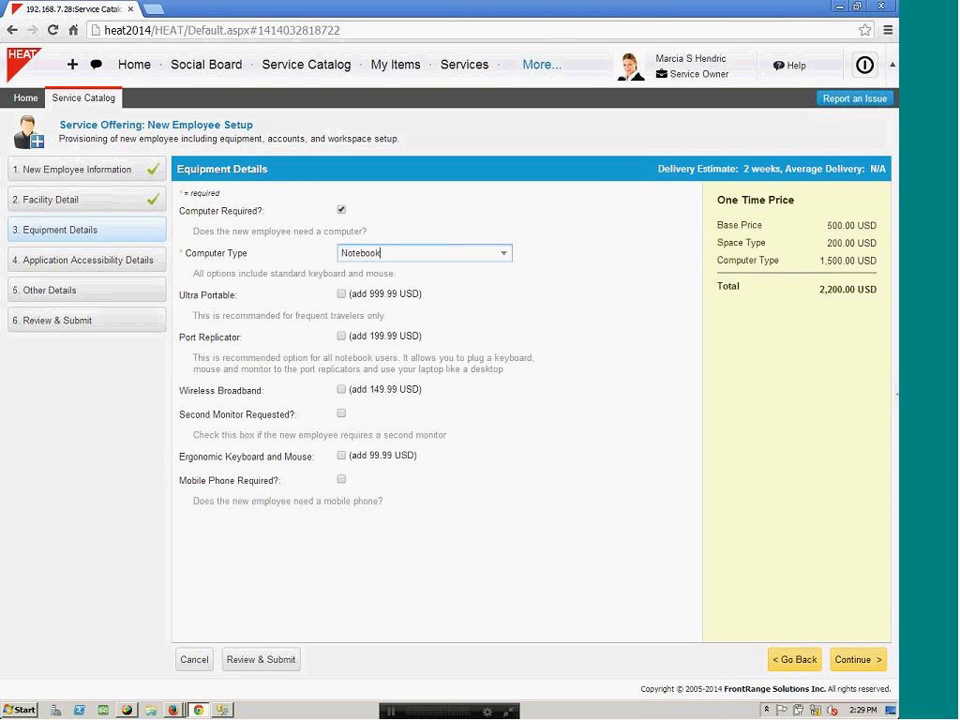
Step: Add the Ultra Portable, Port Replicator and Wireless Broadband options to the notebook in the Equipment Details section
click(341, 294)
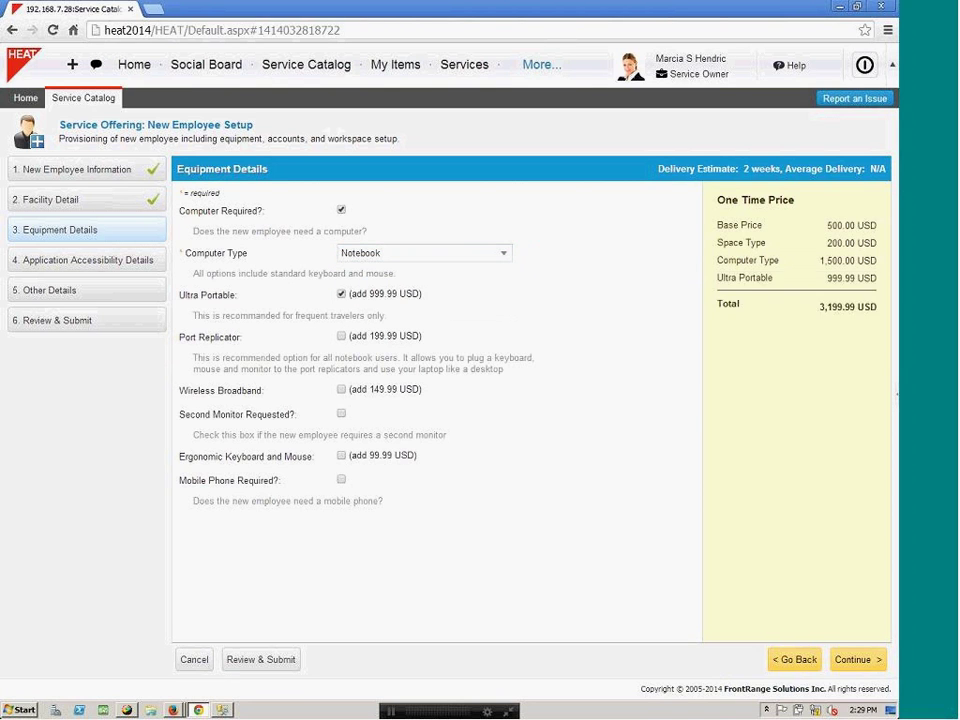
click(341, 336)
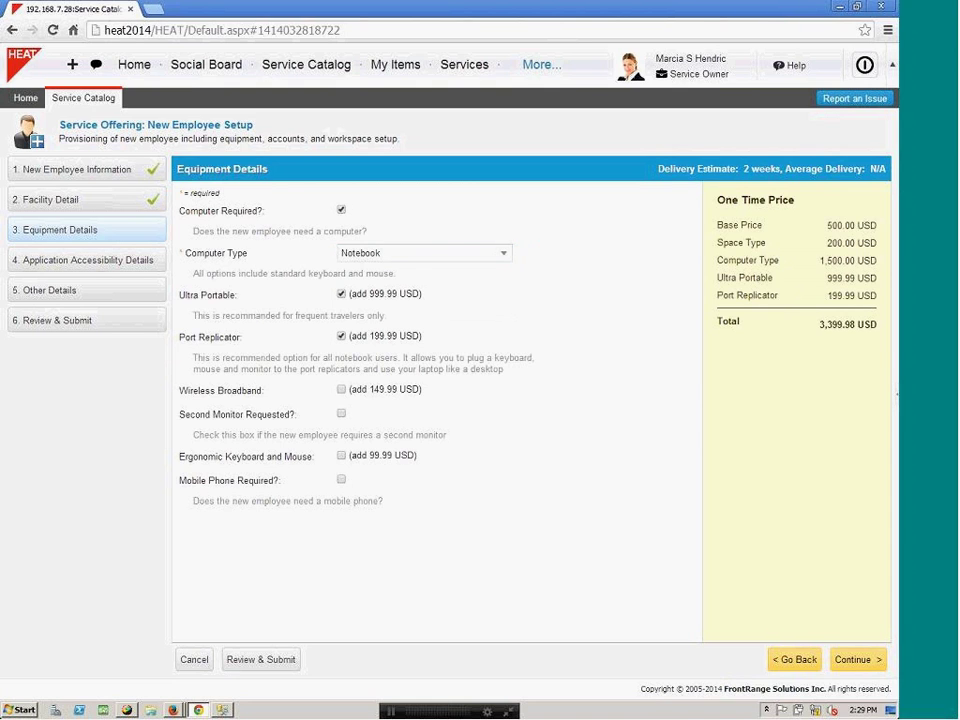
click(341, 389)
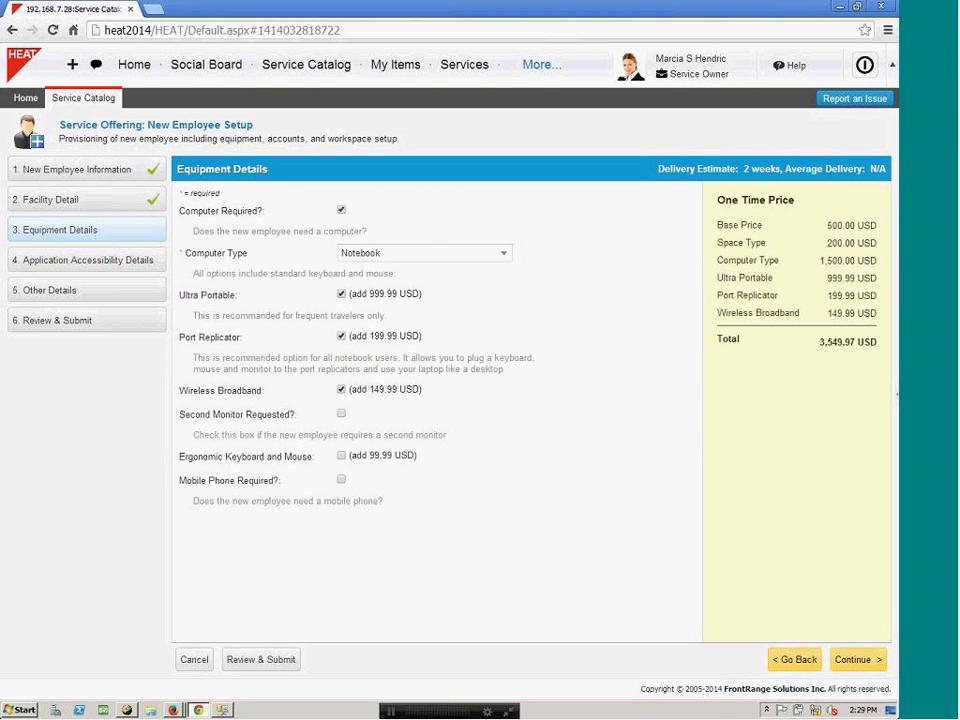
Step: Mark a mobile phone as required for the new employee and choose iPhone 4 as the phone
click(341, 479)
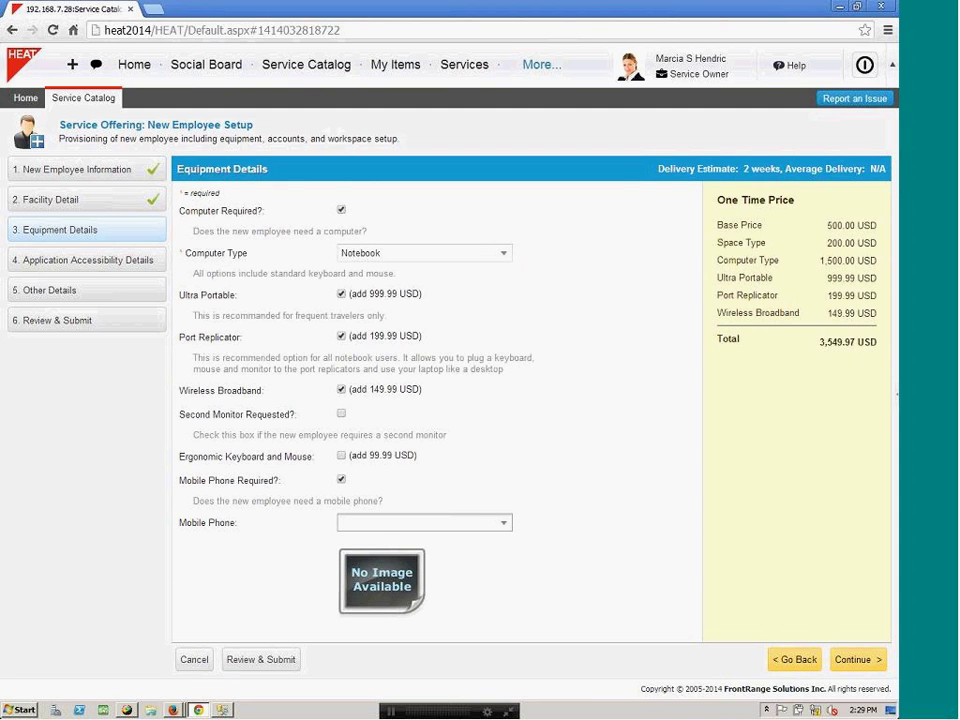
click(504, 523)
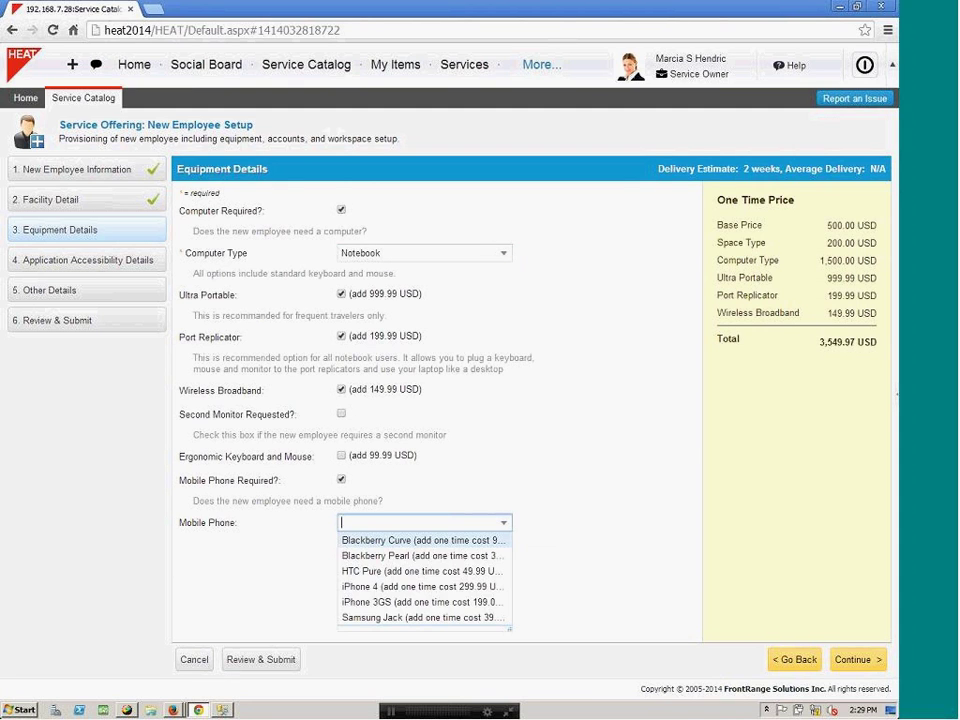
key(Down)
key(Down)
key(Down)
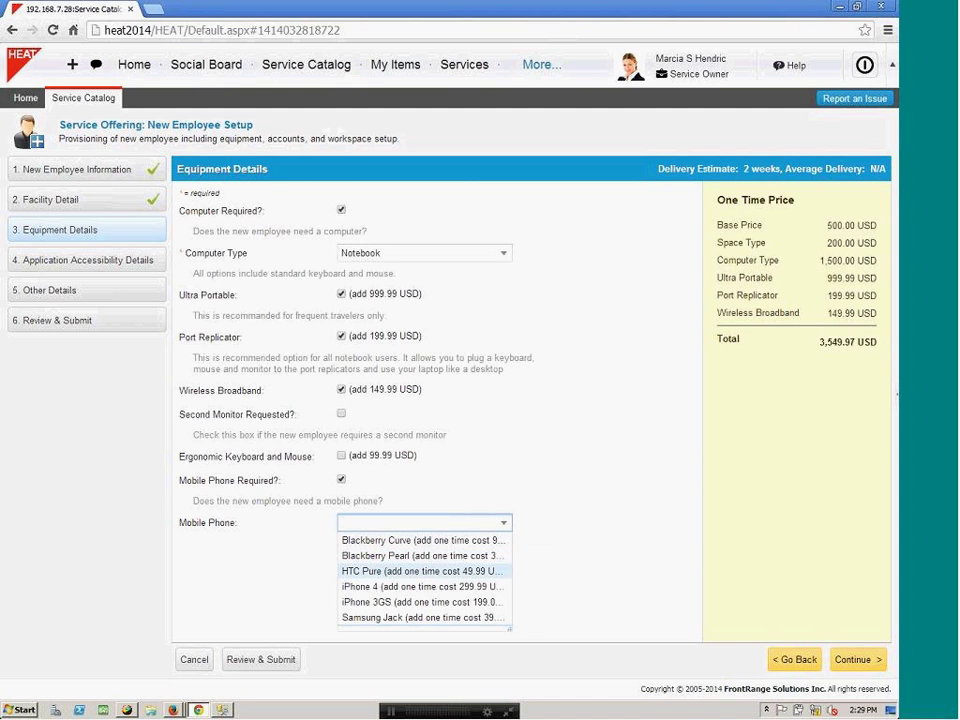
key(Return)
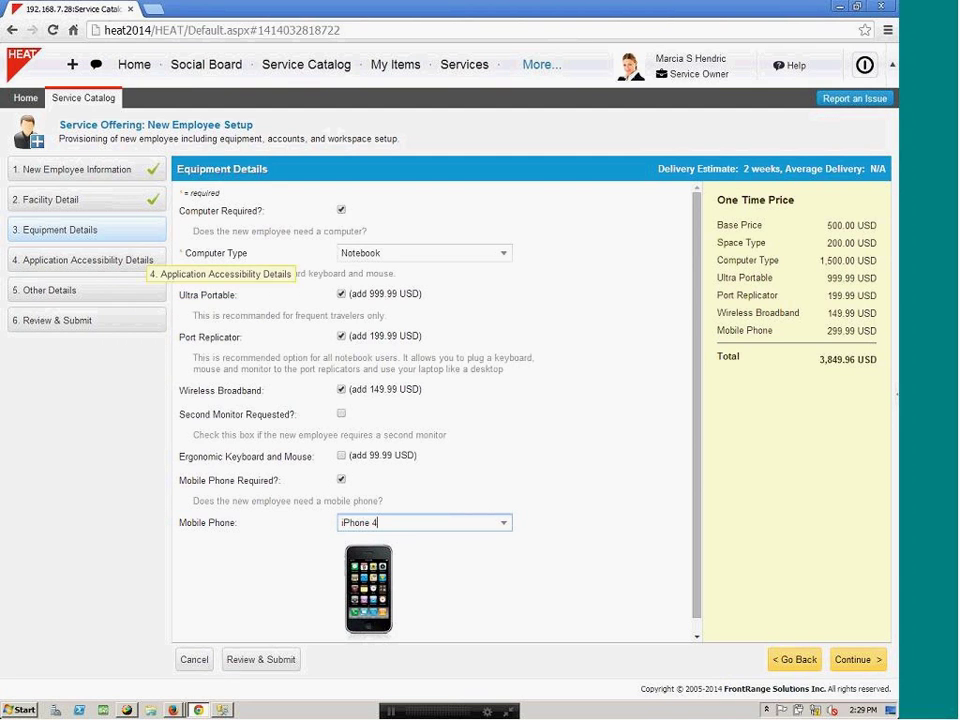
Step: Leave the Application Accessibility Details empty and request a Business Card and an American Express Corporate Card in Other Details
click(138, 234)
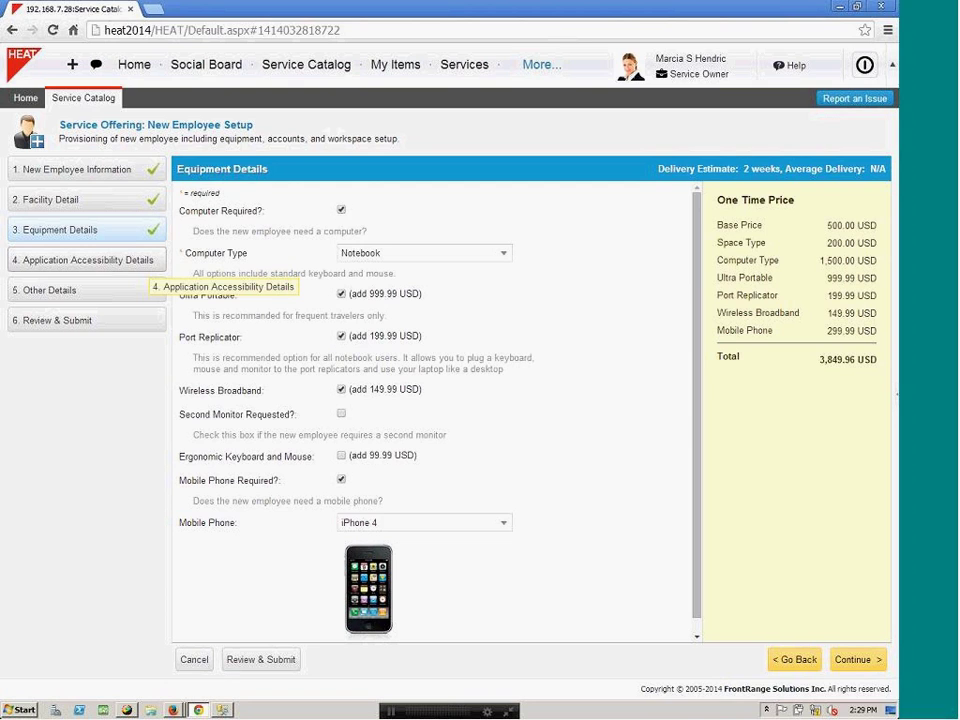
click(146, 261)
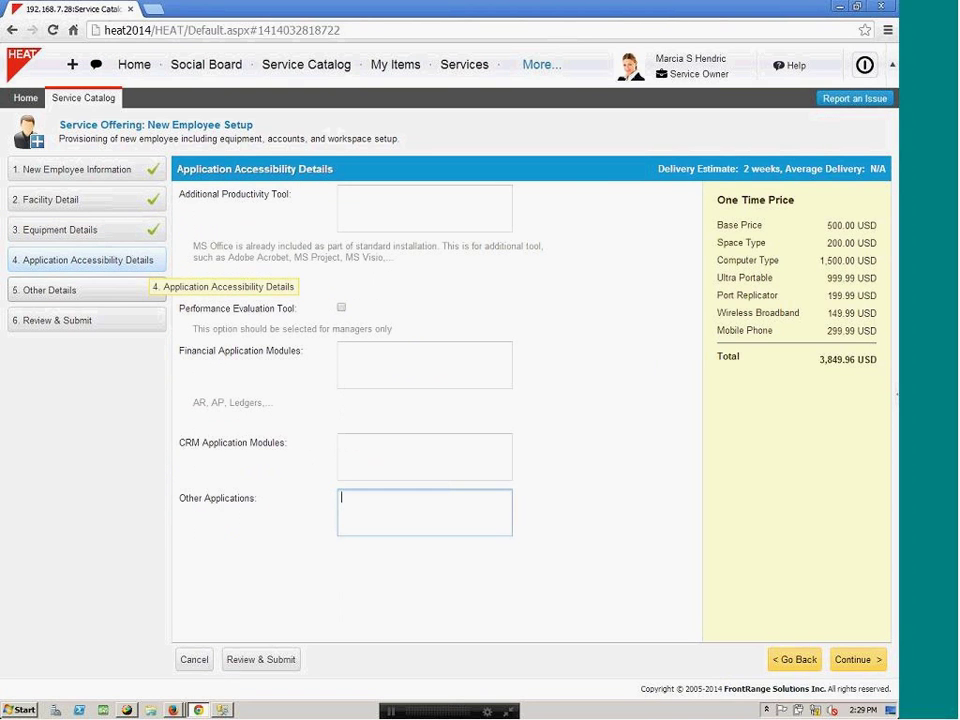
click(144, 284)
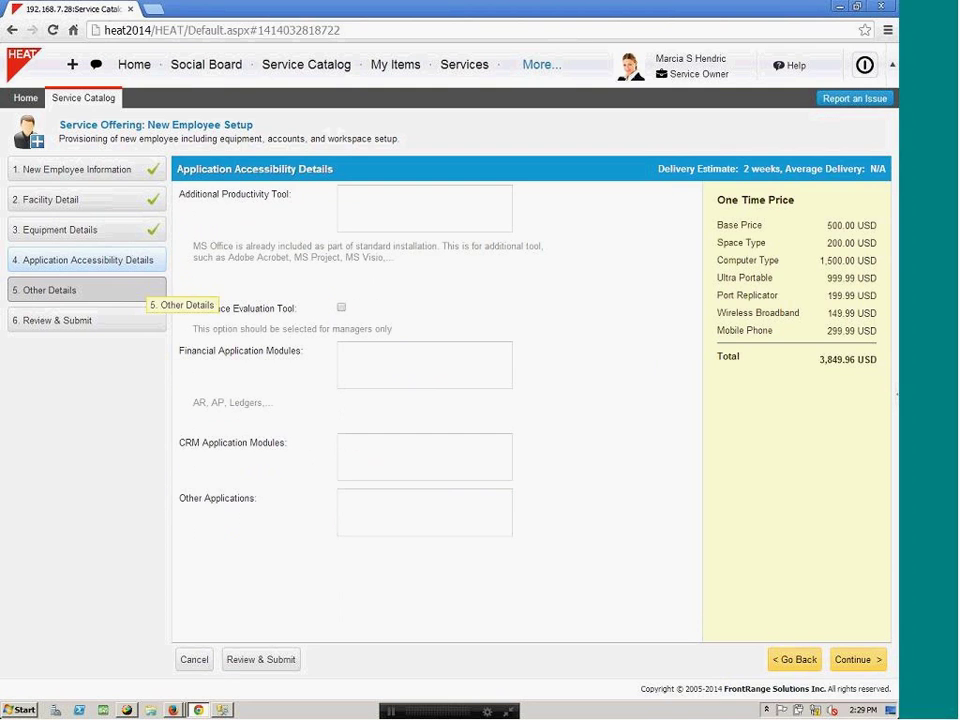
click(341, 193)
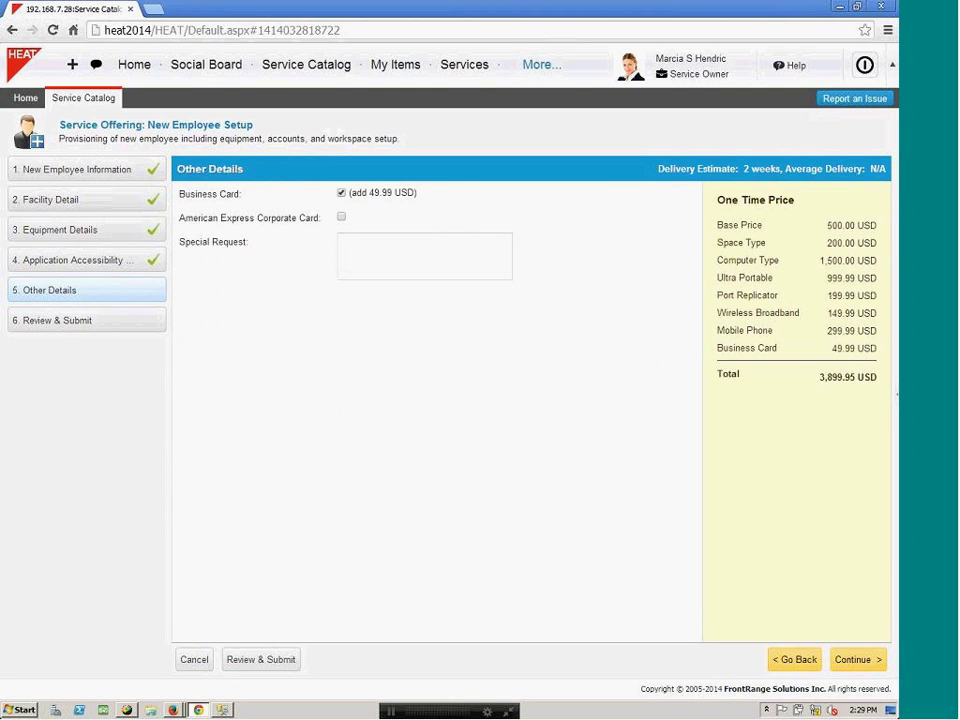
Step: Review the complete New Employee Setup request down to its Other Details and submit it
click(125, 322)
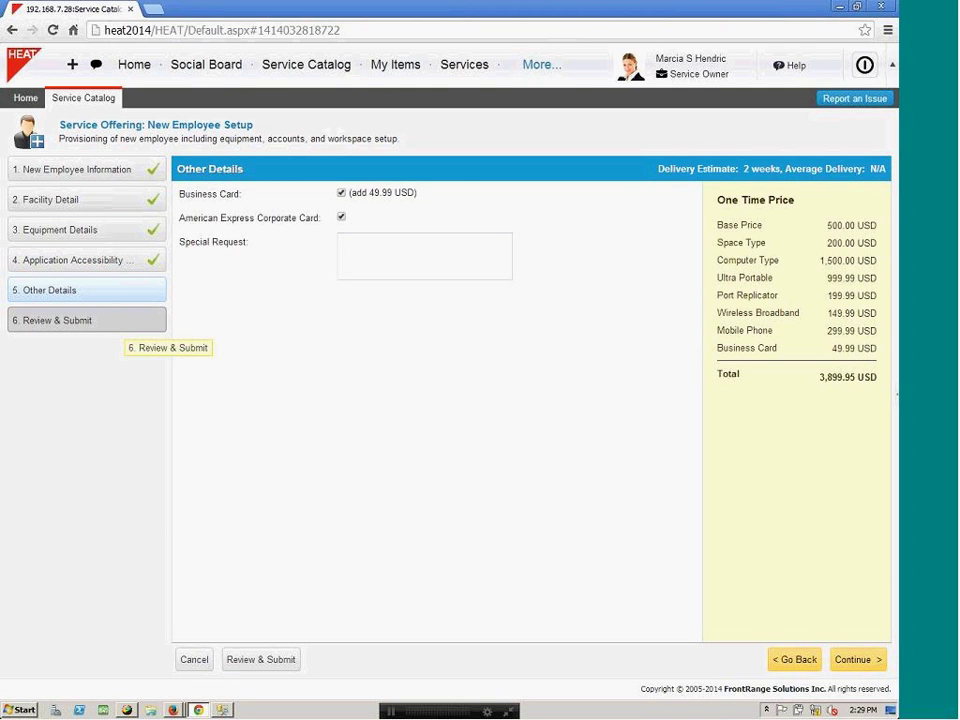
click(120, 320)
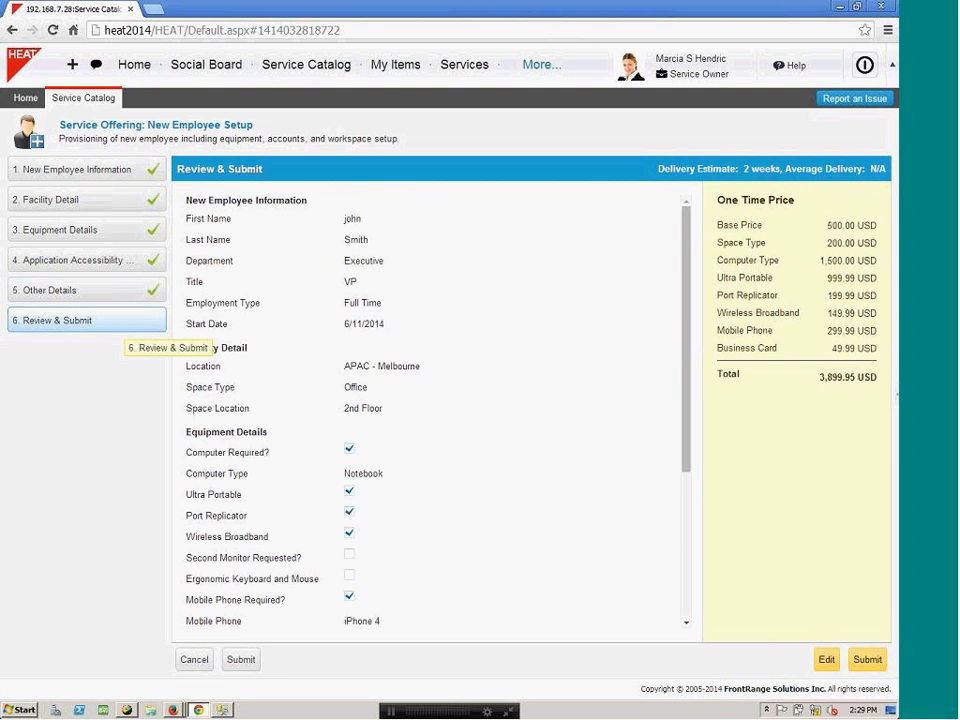
scroll(435, 410, down, 3)
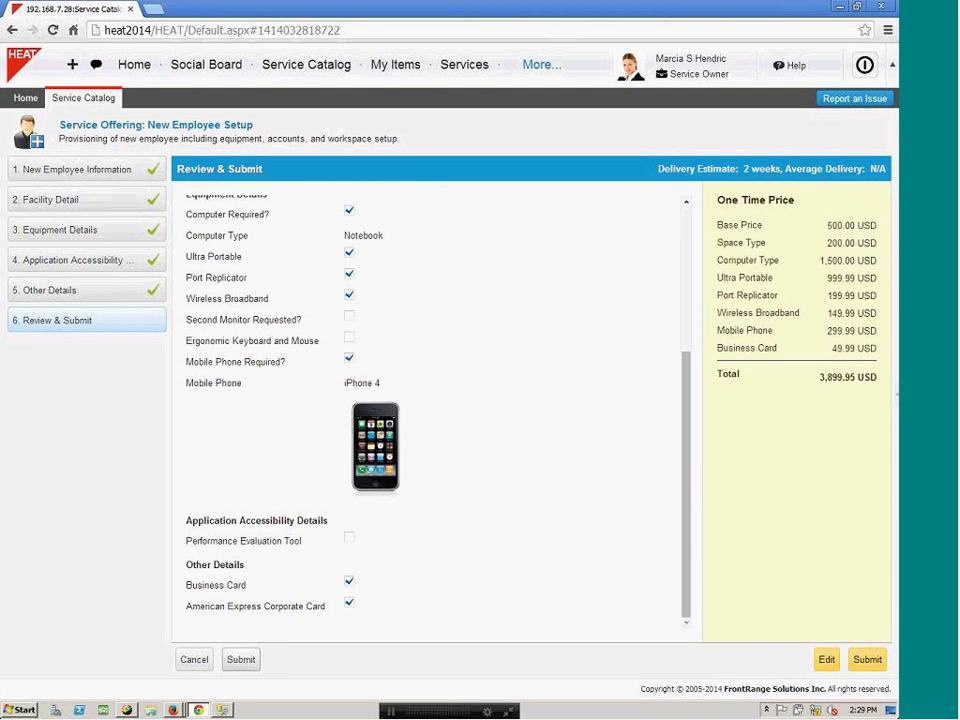
click(867, 660)
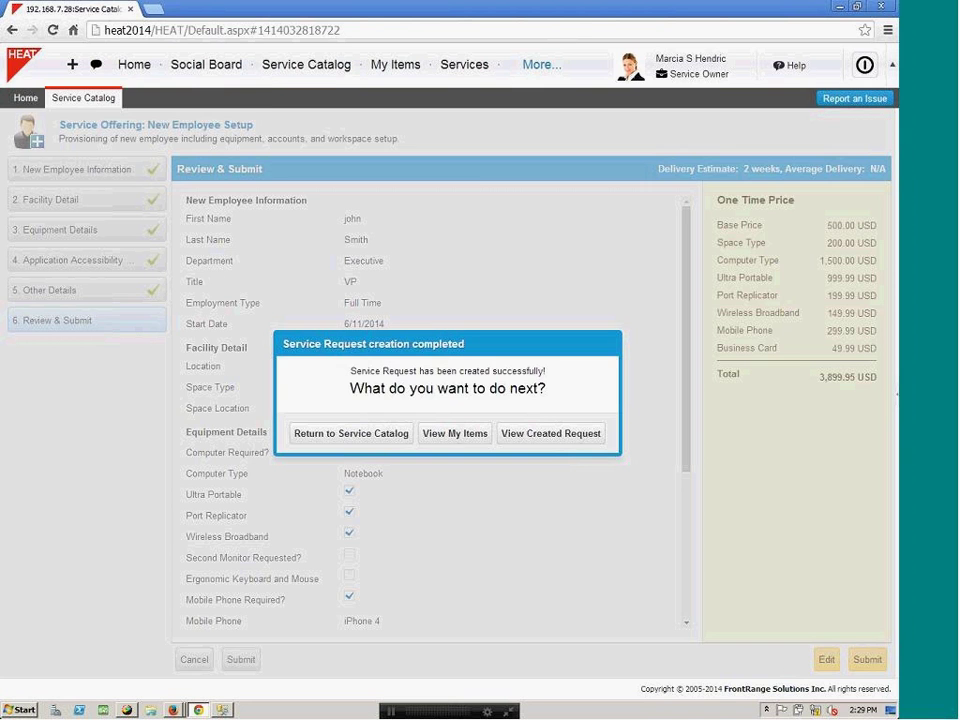
Step: View My Items and open the cancelled New Employee Setup request created on 16/9/2014 to examine its progress and item details
click(455, 433)
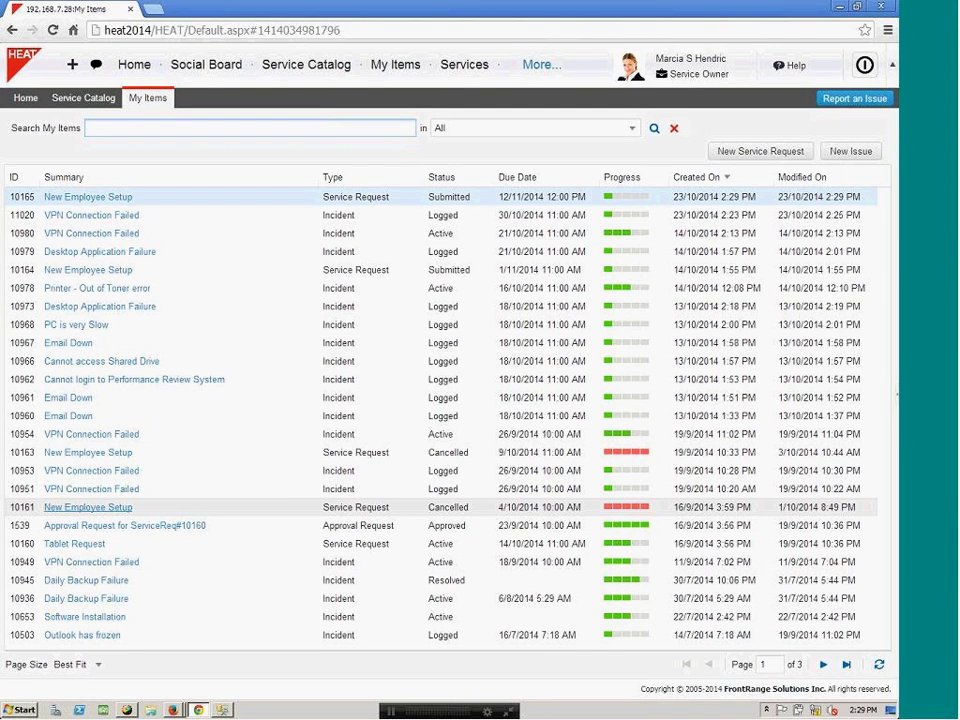
click(88, 507)
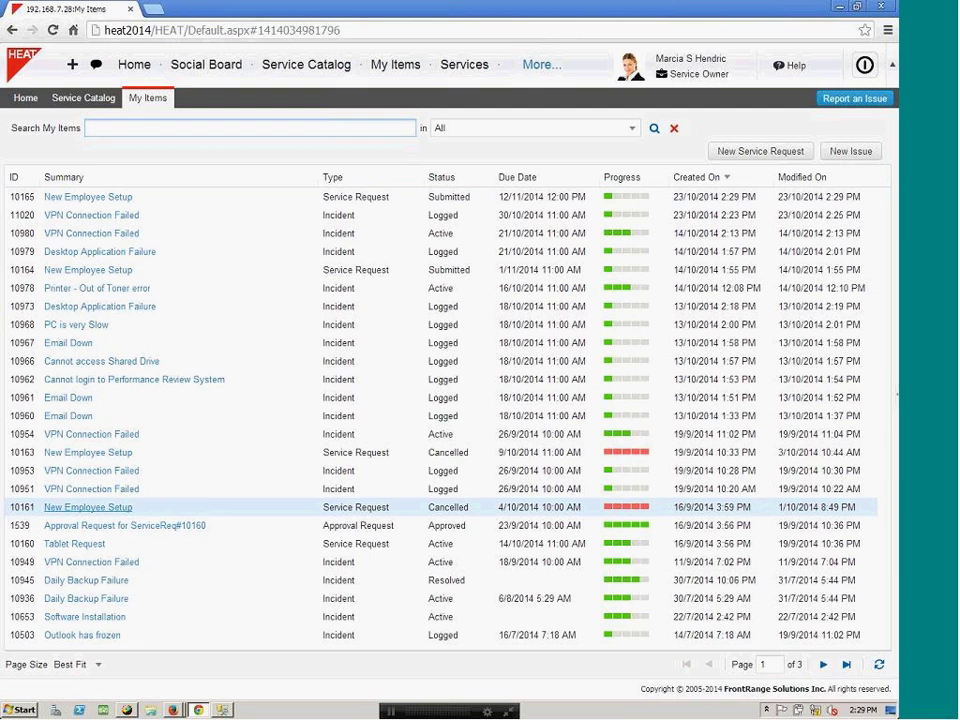
click(88, 507)
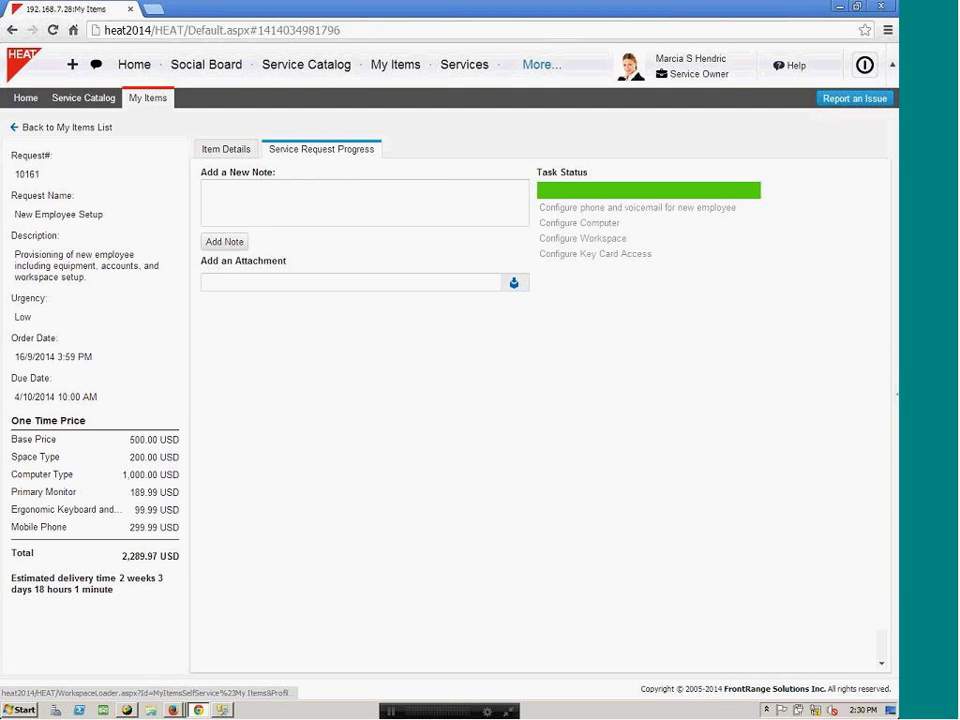
click(226, 149)
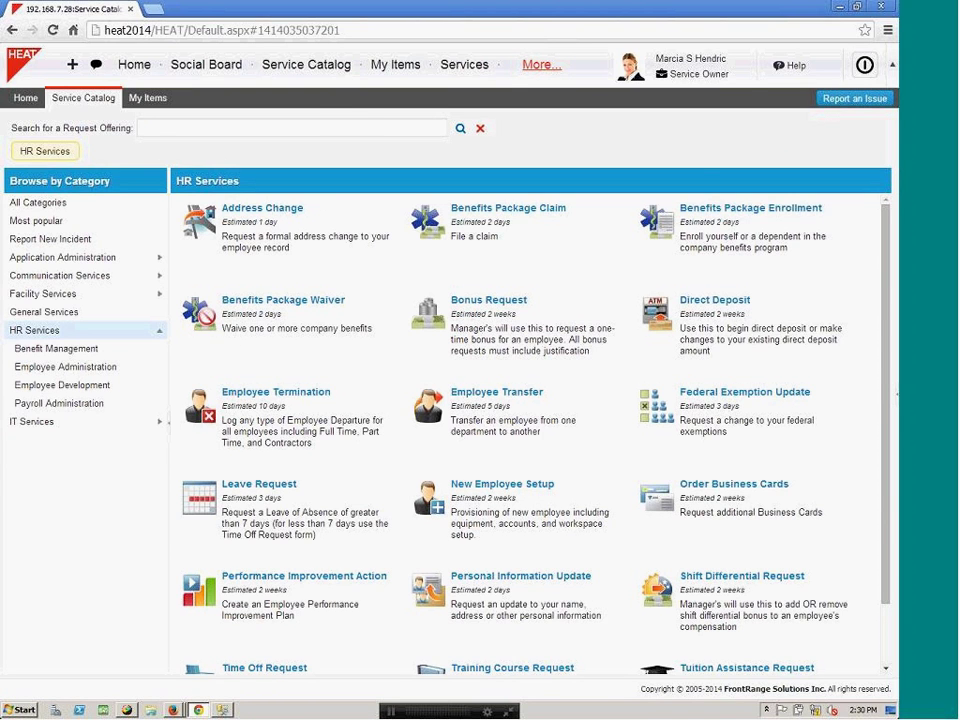
Step: Go to the Request Offerings workspace, search for "employee" and open the New Employee Setup offering for editing
click(541, 64)
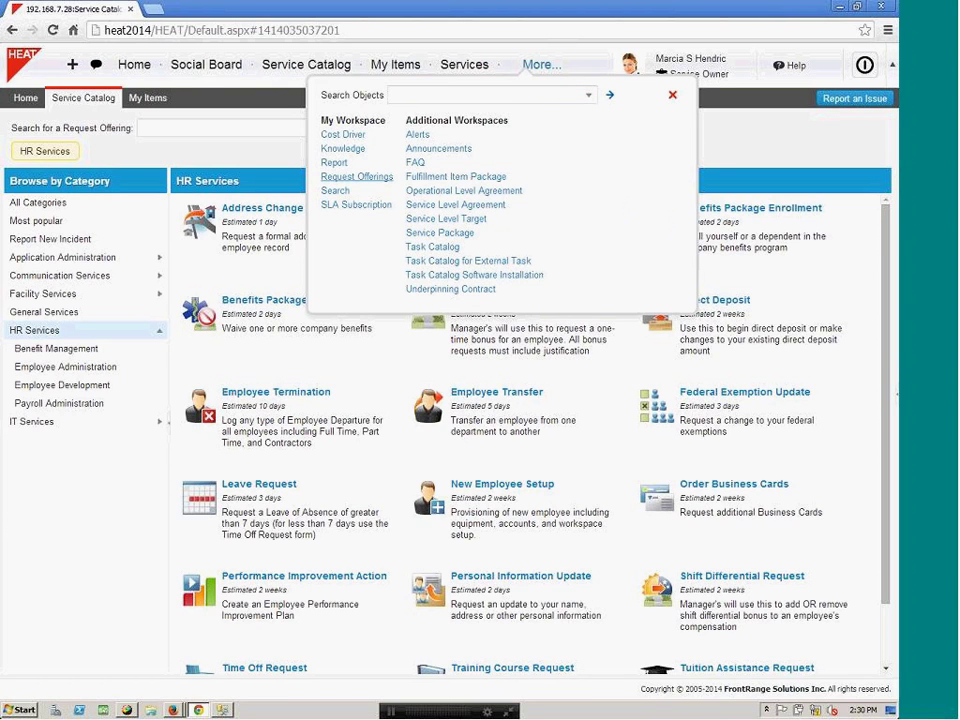
click(357, 176)
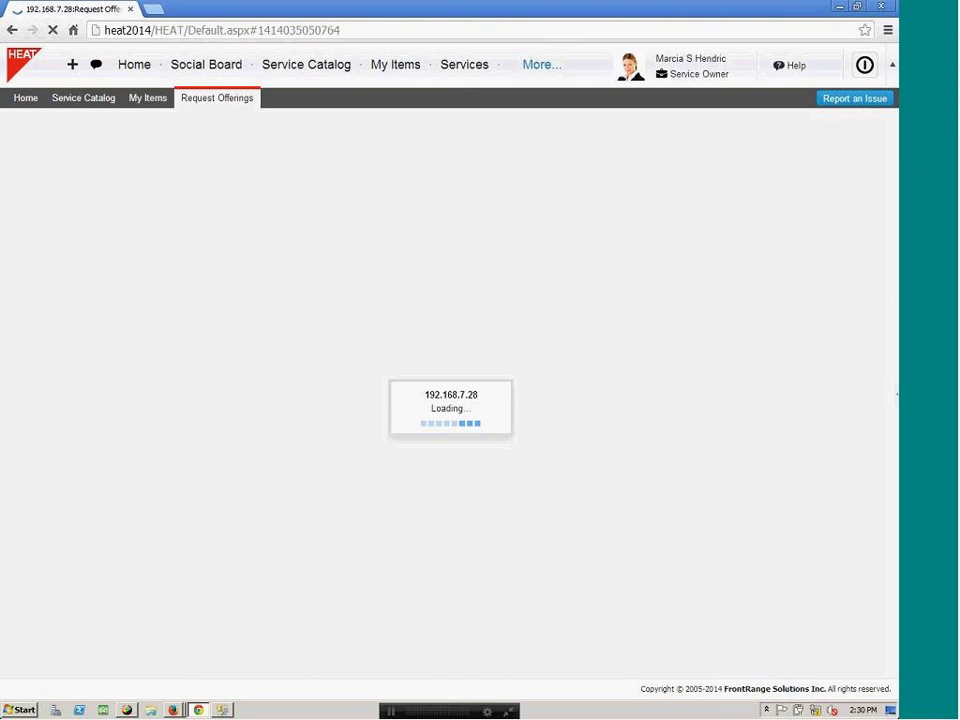
text(employee)
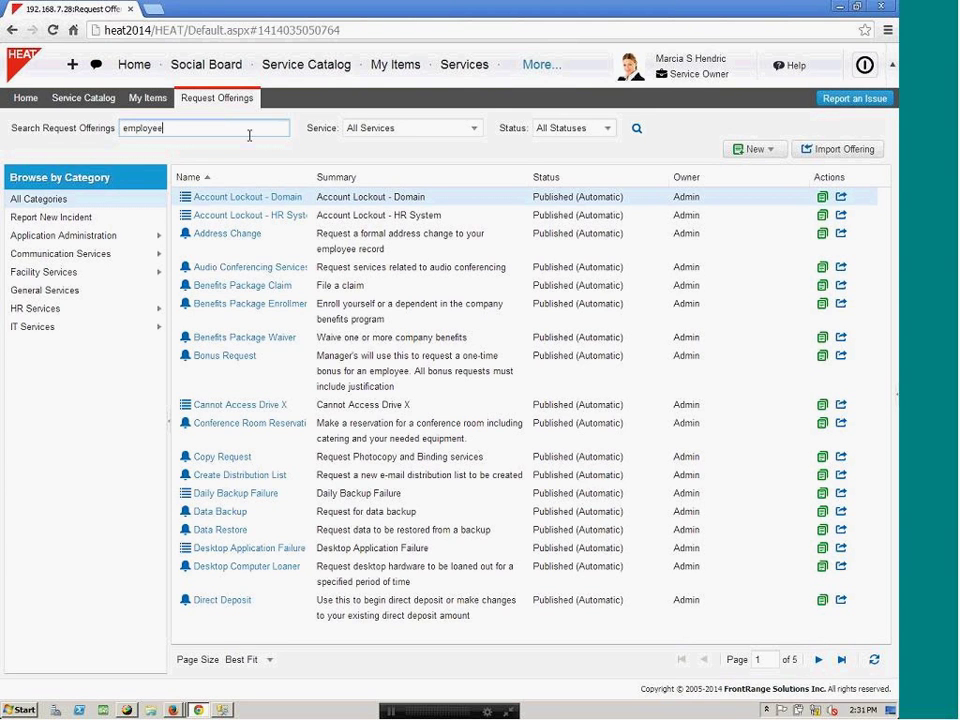
key(Return)
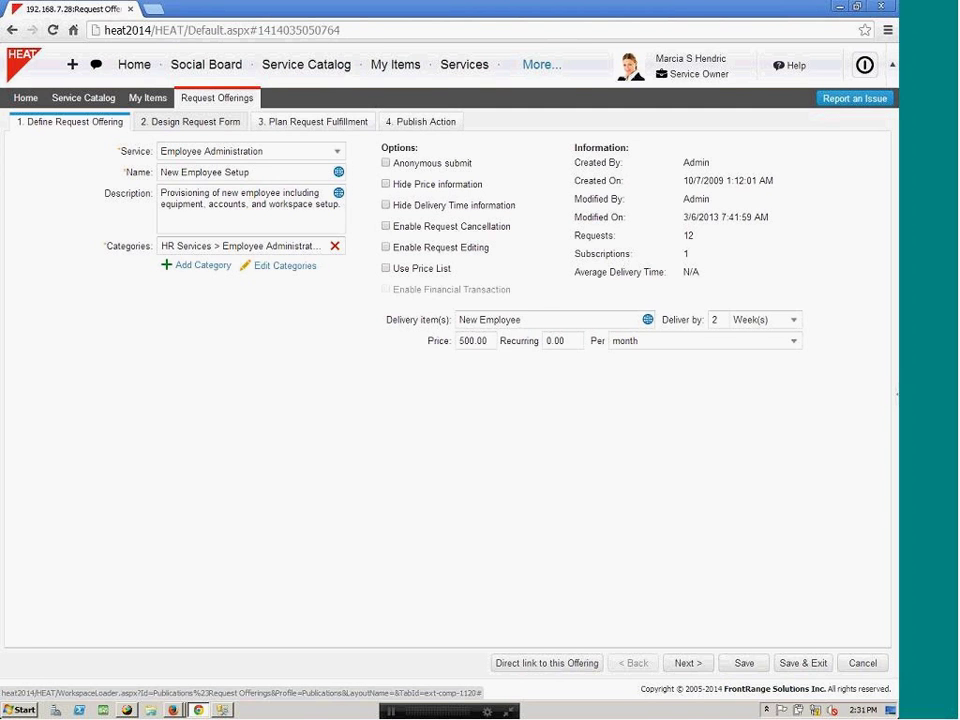
Step: In the offering's request form design, add a Dropdown Selection below the mobile phone image and label it "Cover Type"
click(190, 122)
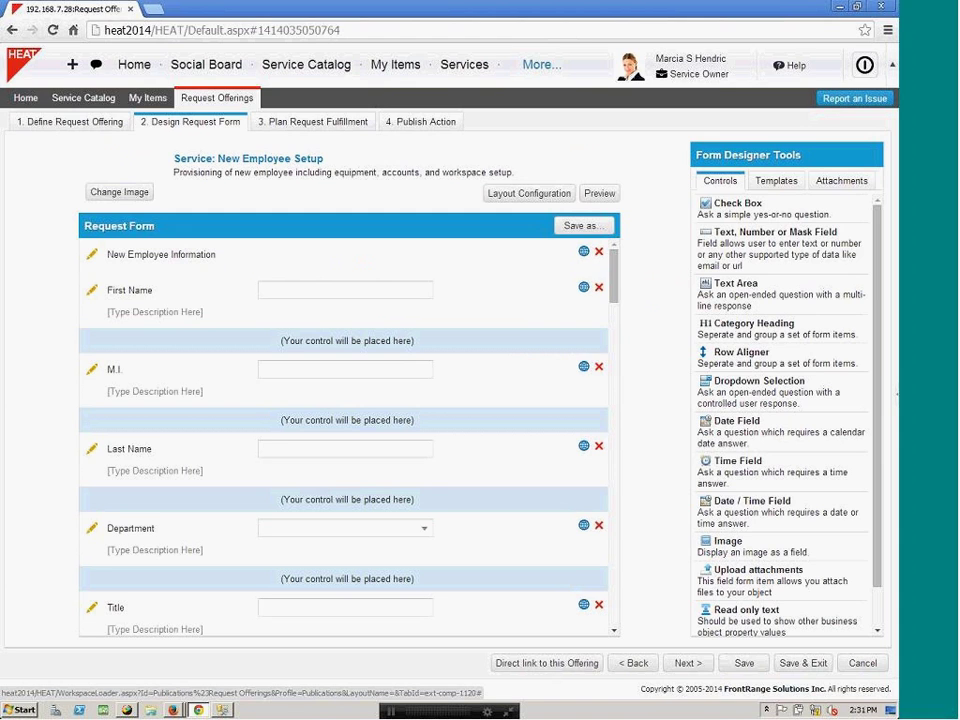
scroll(349, 585, down, 5)
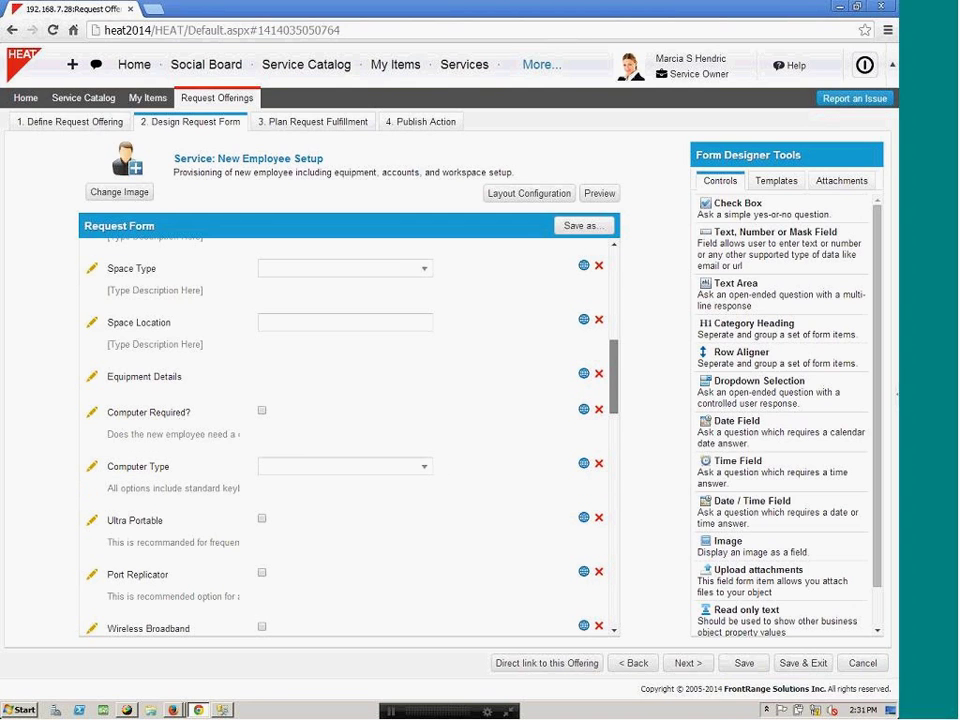
scroll(350, 430, down, 1)
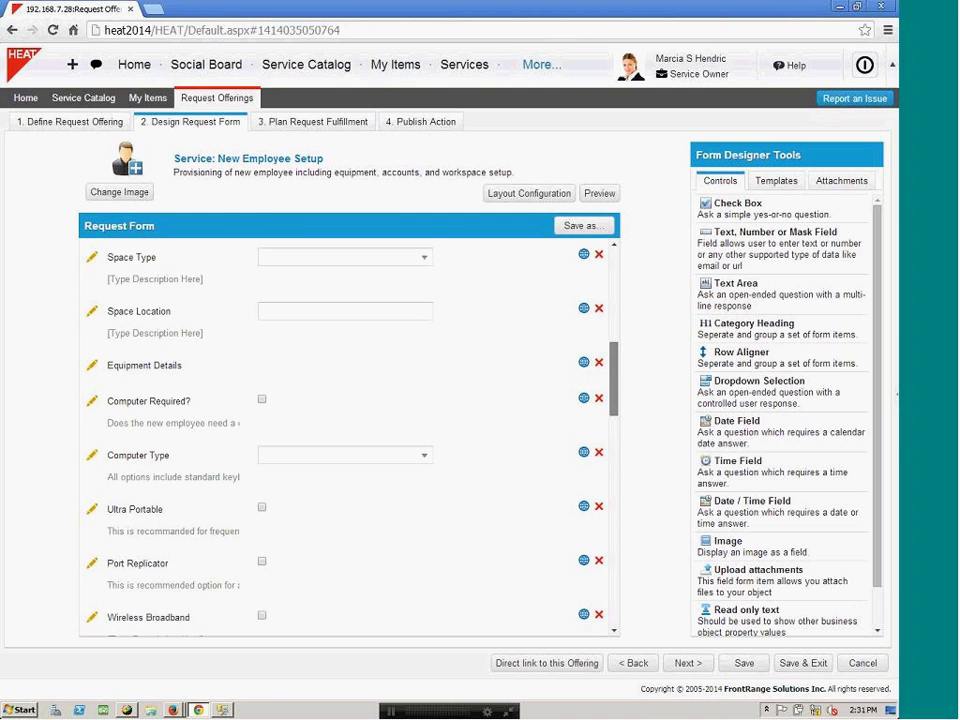
scroll(350, 435, down, 1)
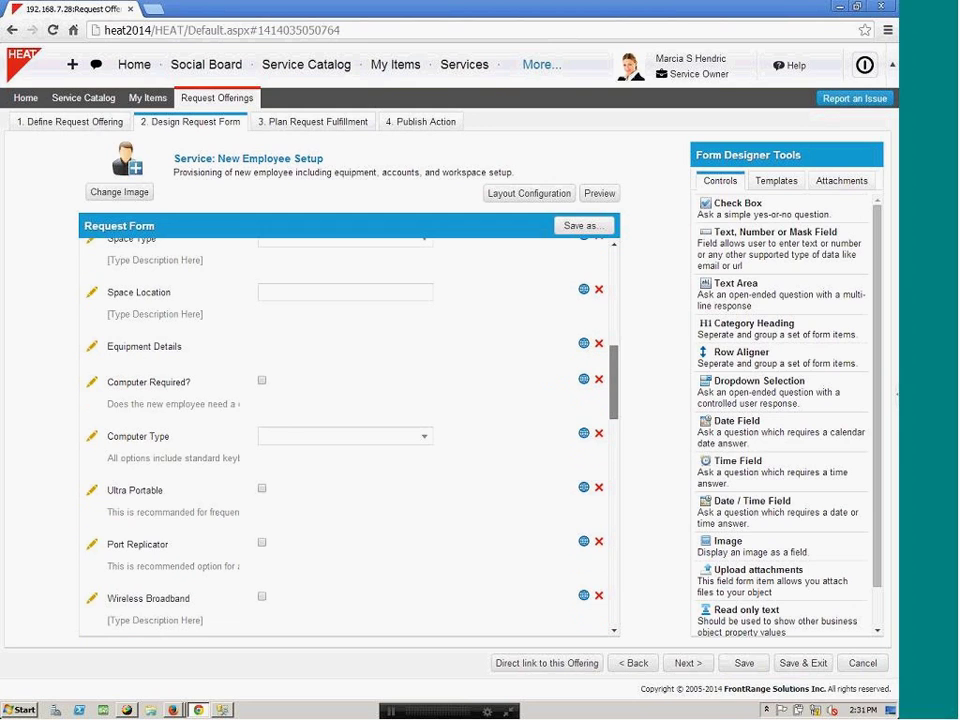
scroll(350, 435, down, 5)
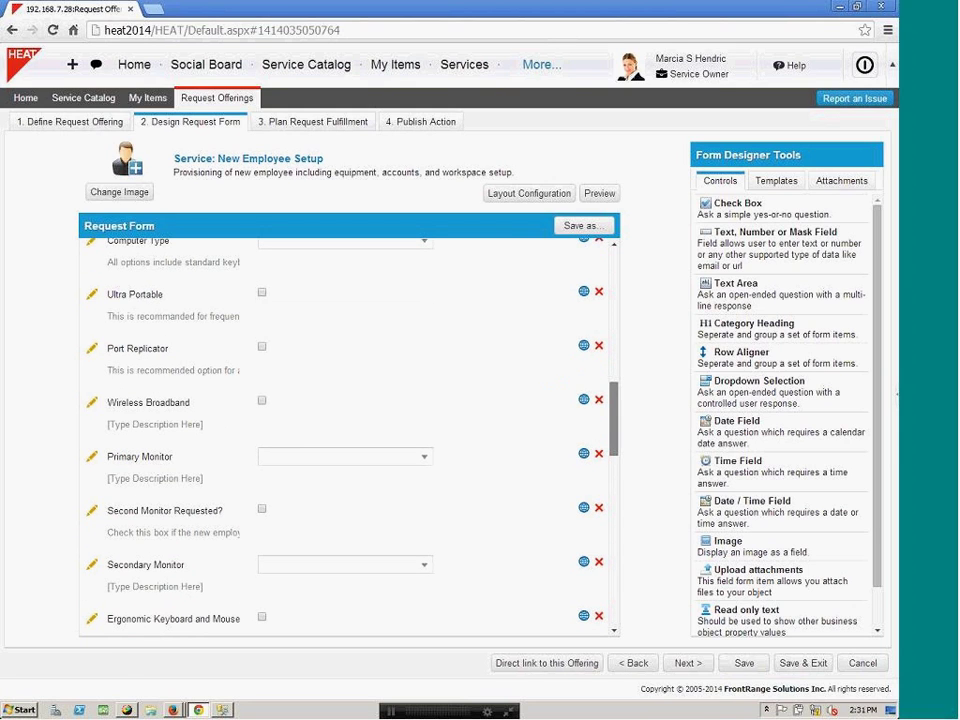
scroll(350, 435, down, 1)
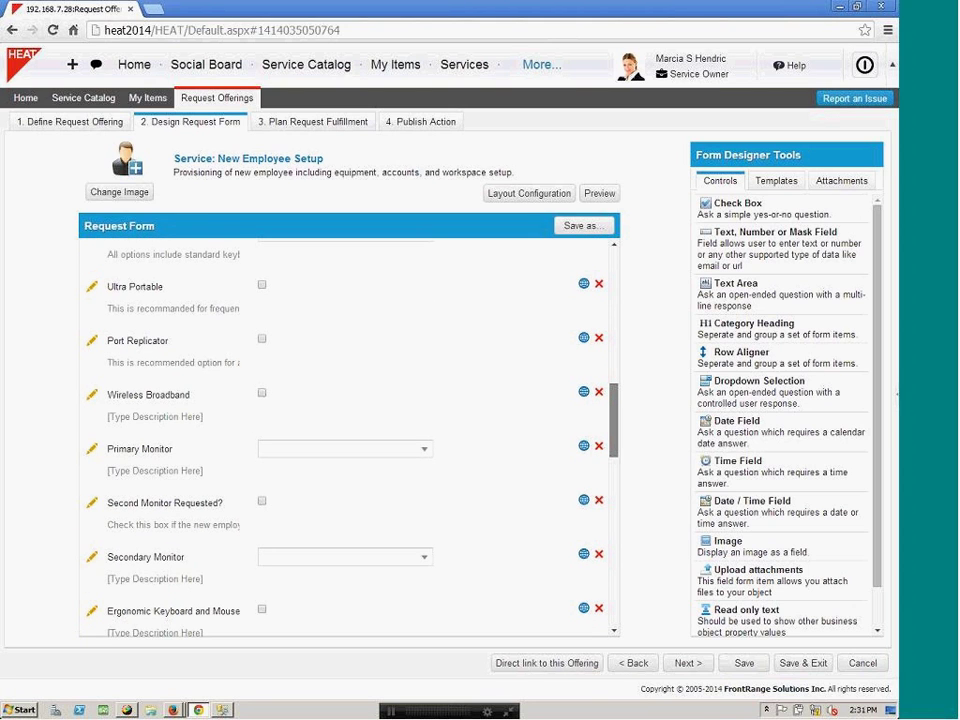
scroll(350, 435, down, 1)
scroll(350, 435, down, 4)
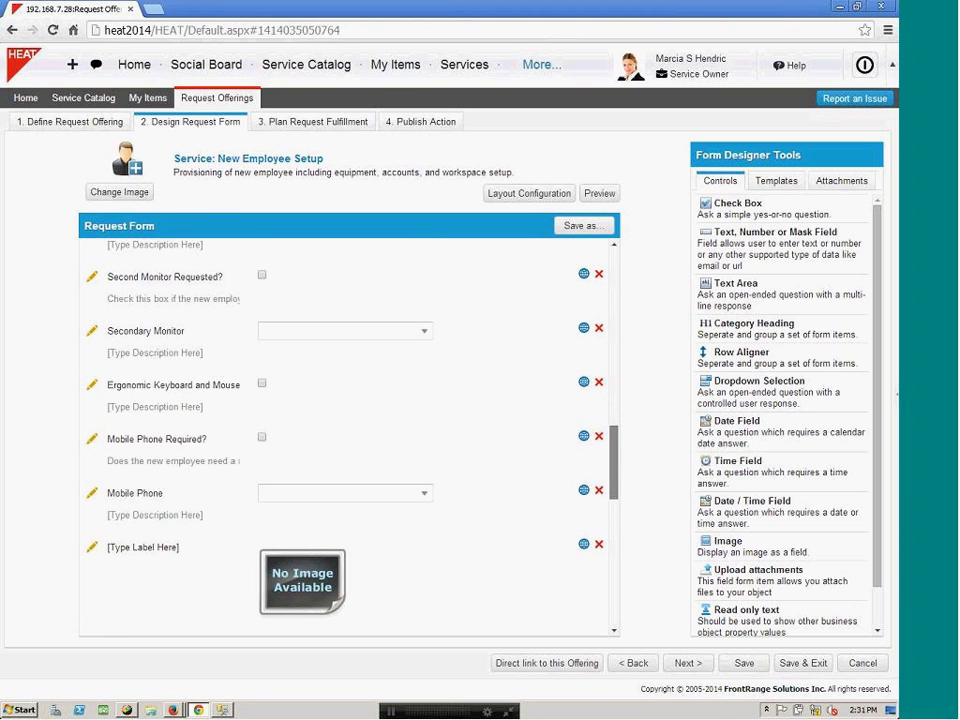
scroll(350, 435, down, 1)
drag(759, 382, 520, 570)
text(Cover)
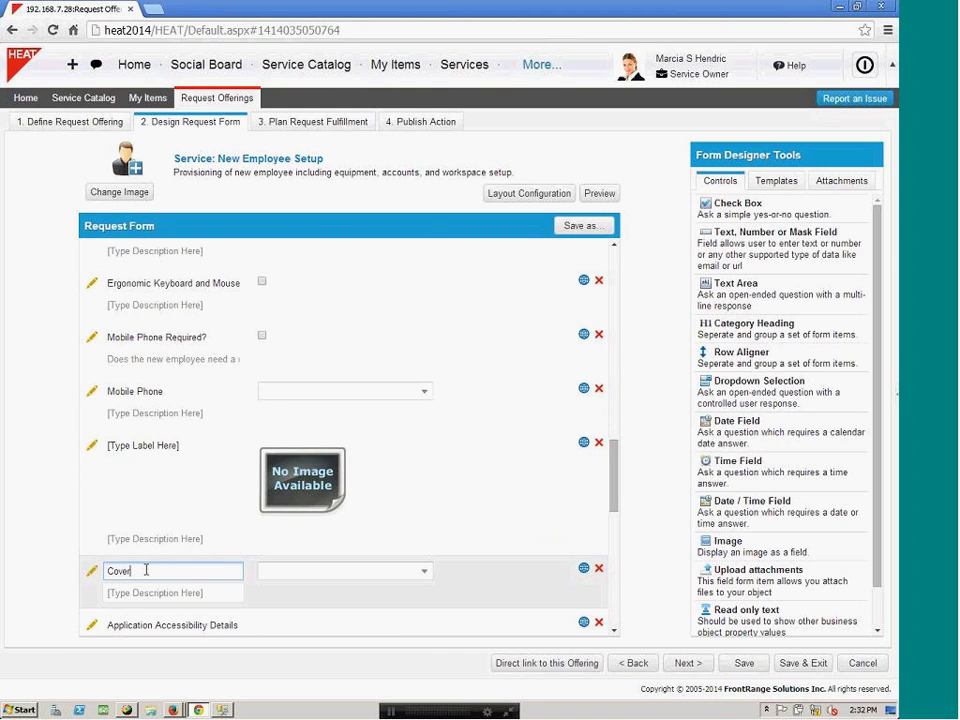
text( Type)
key(Return)
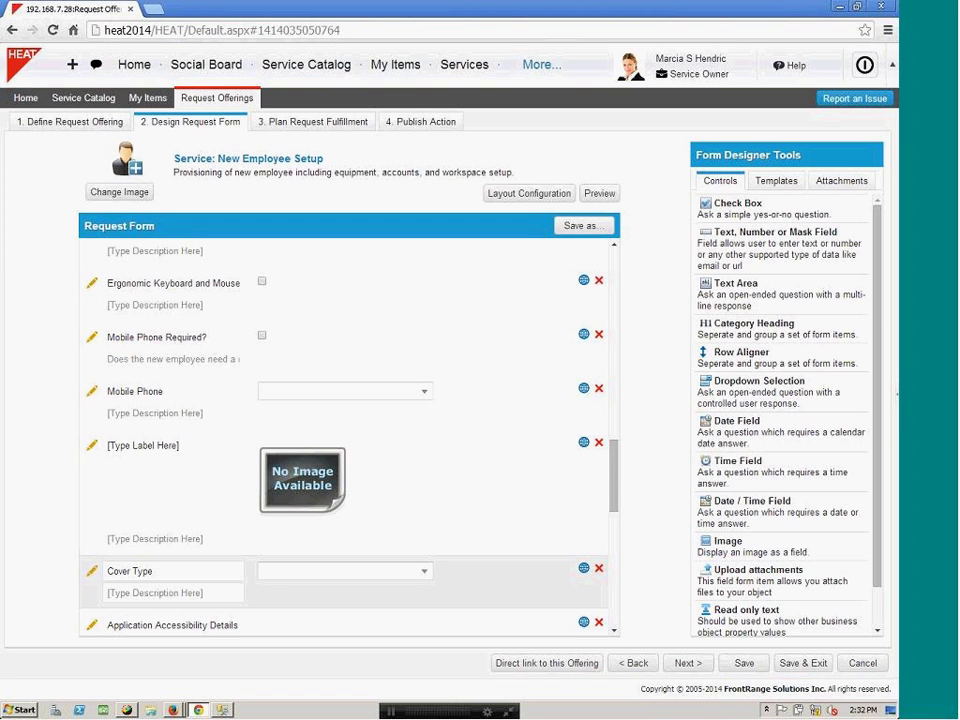
Step: Configure the Cover Type dropdown with a custom pick list and add a "Generic" option priced at $20.00
click(92, 570)
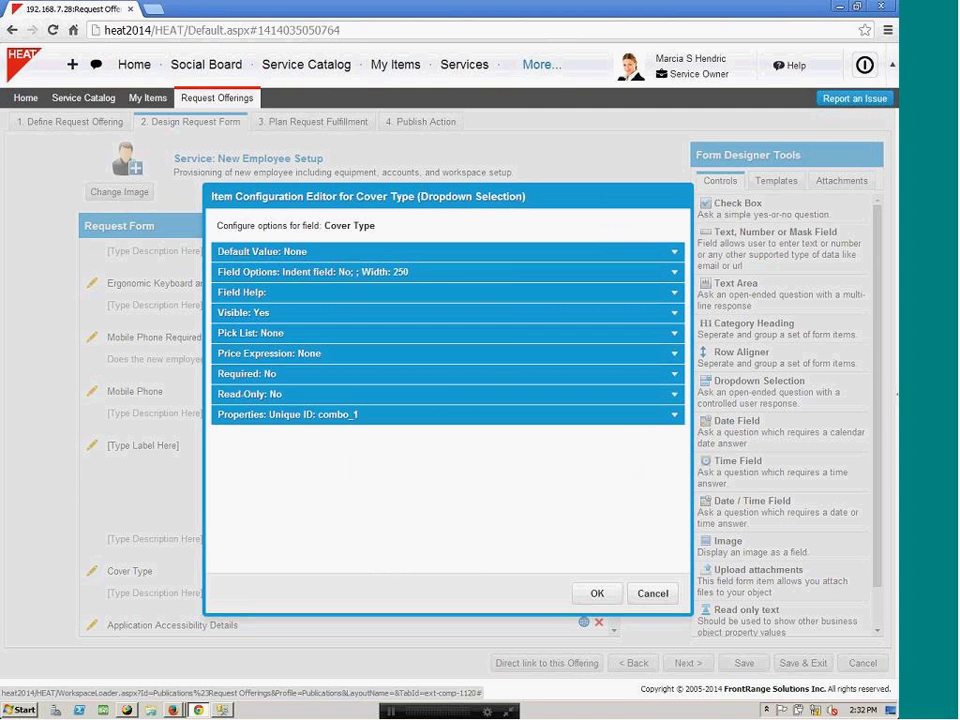
click(251, 333)
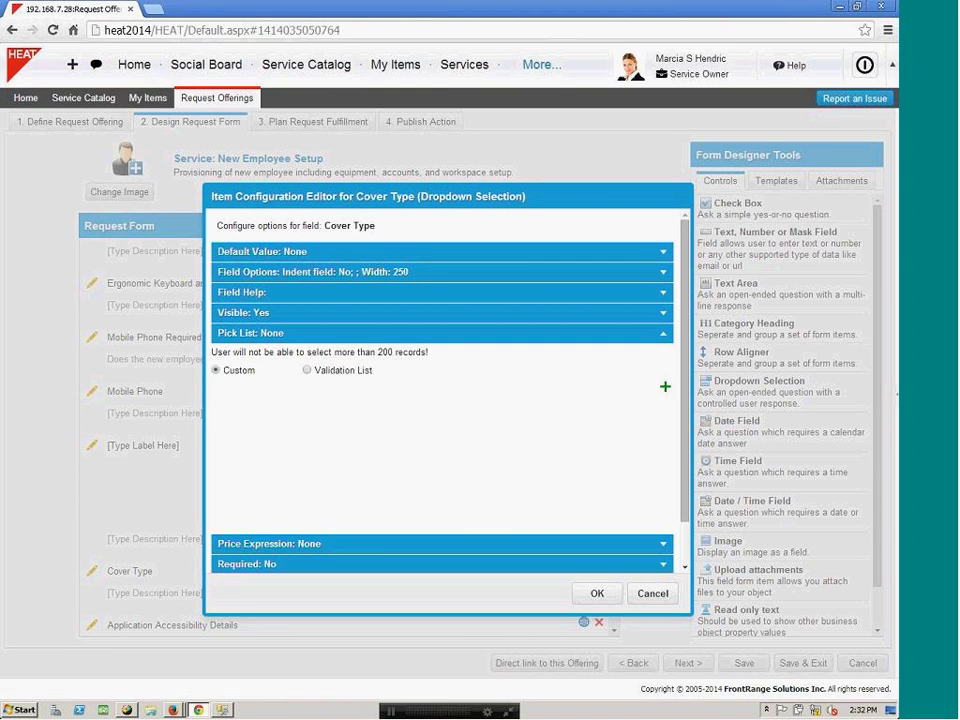
click(307, 370)
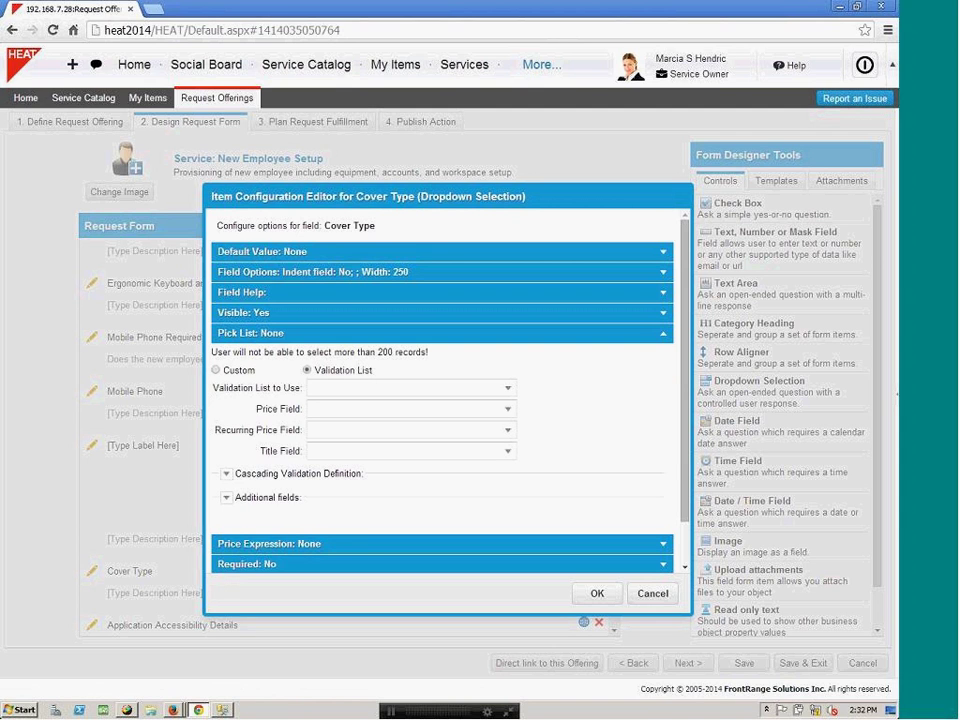
click(216, 370)
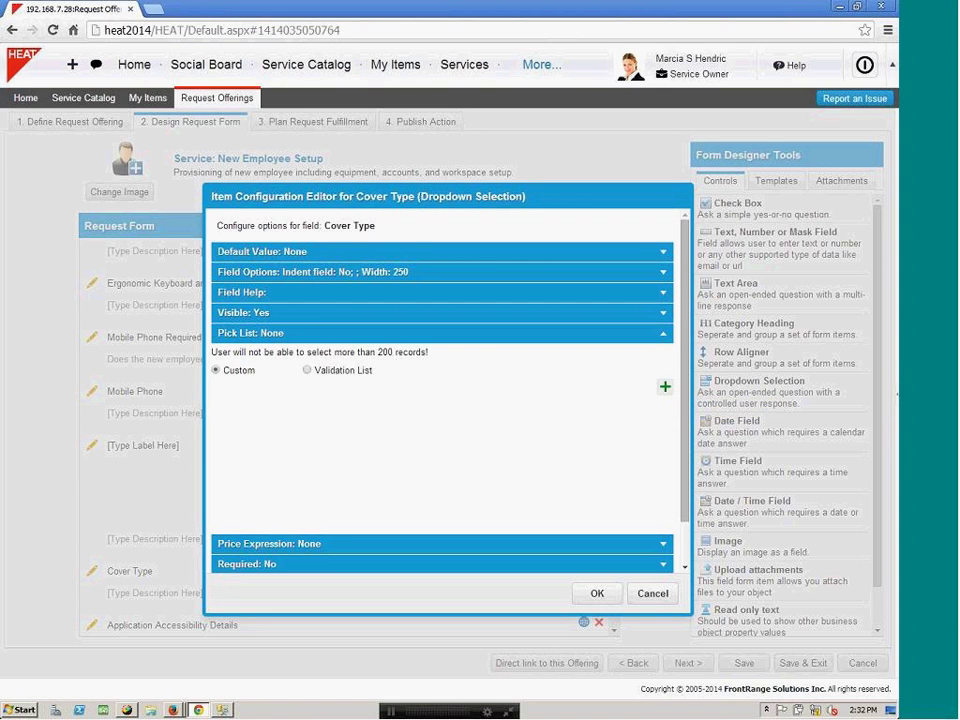
click(665, 386)
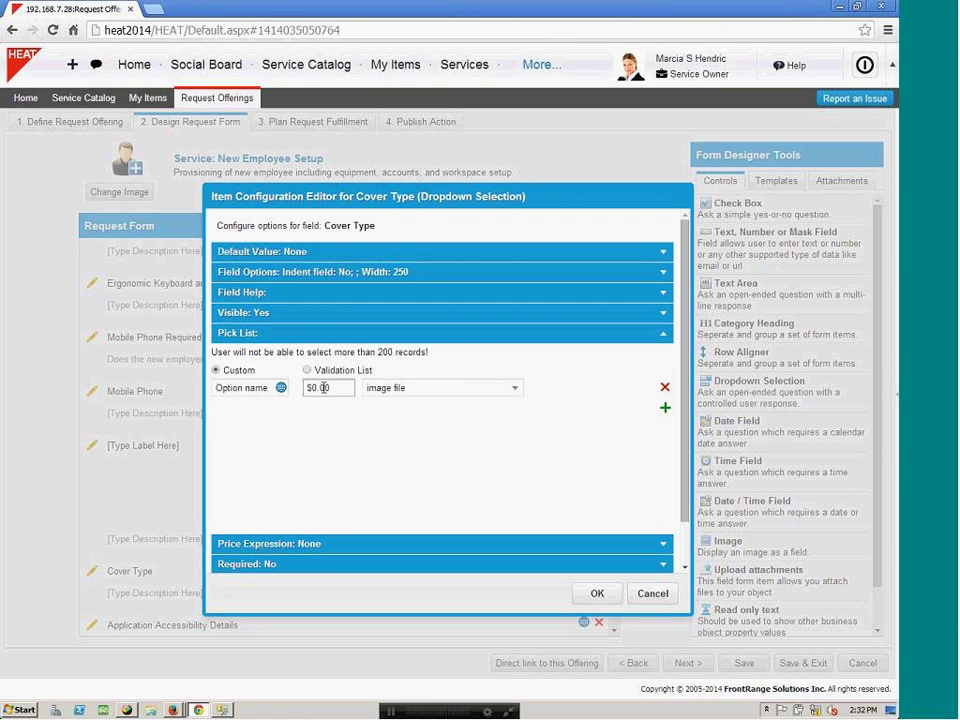
click(262, 387)
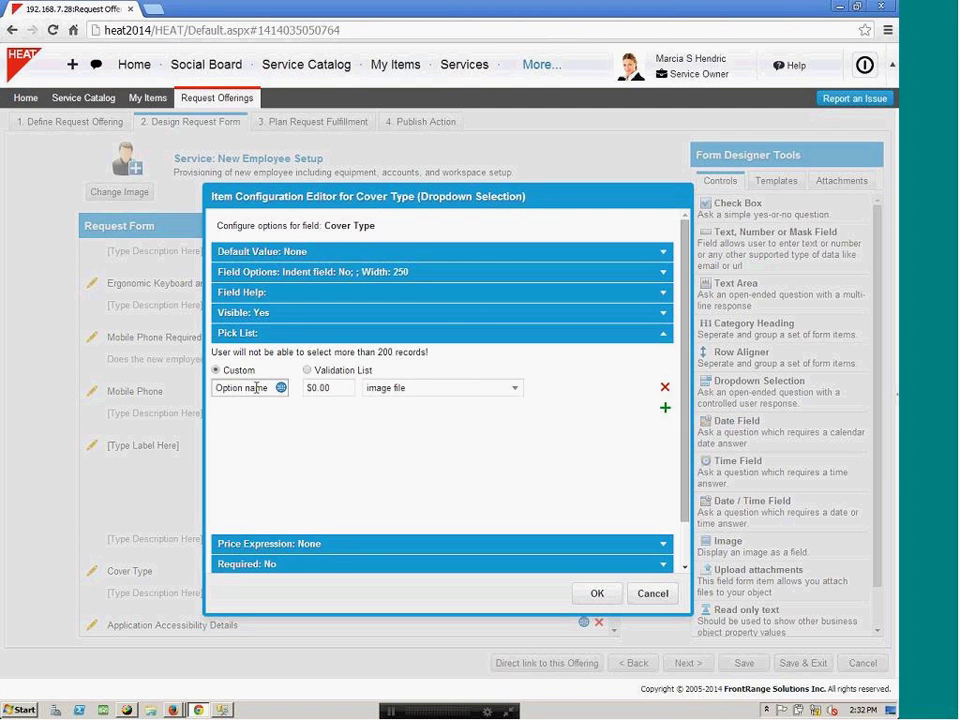
text(Generic)
click(309, 386)
text(2)
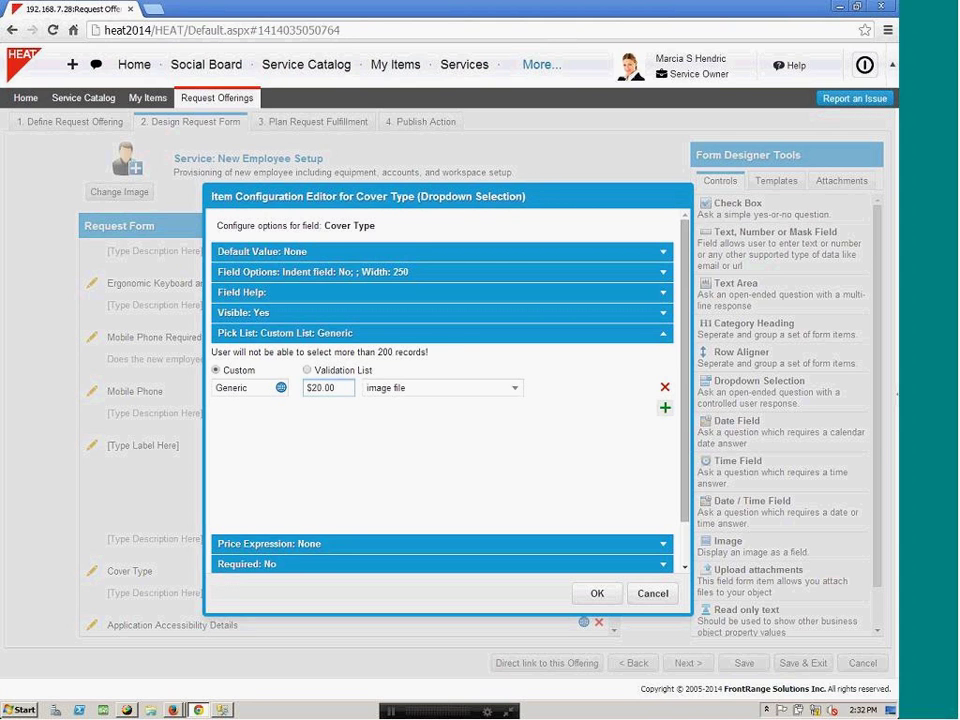
Step: Add a second pick list option "Cover with stand" priced at $30.00 and accept the Cover Type configuration
click(665, 408)
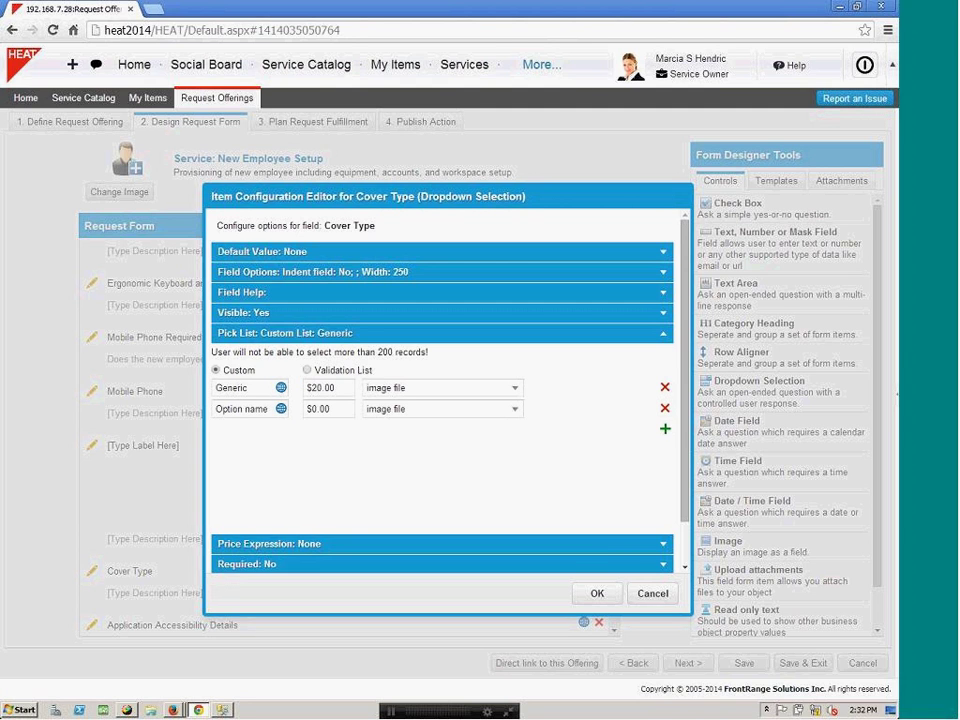
click(242, 408)
text(Cover with star)
click(319, 410)
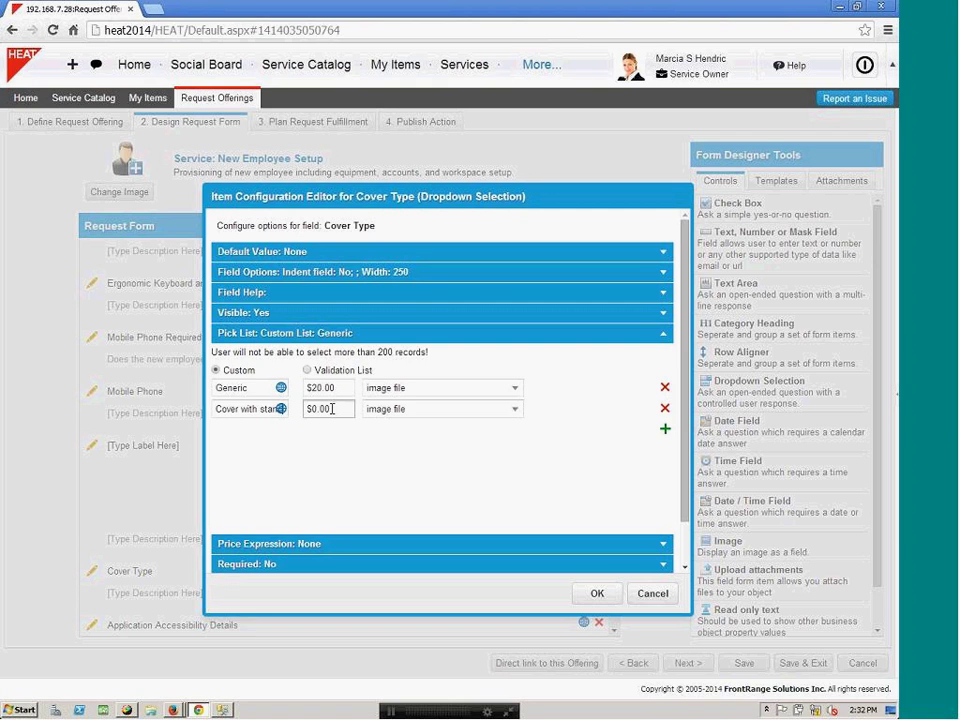
click(312, 409)
text(3)
click(597, 593)
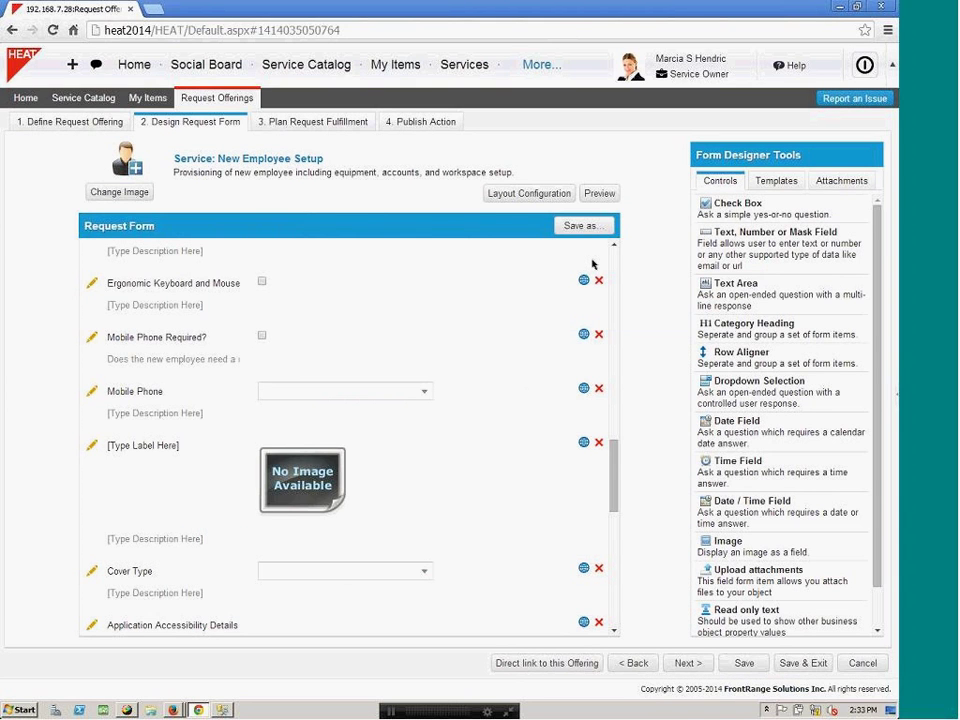
Step: Preview the request form, examine the Cover Type dropdown under Equipment Details with the preview widened, and close it
click(600, 194)
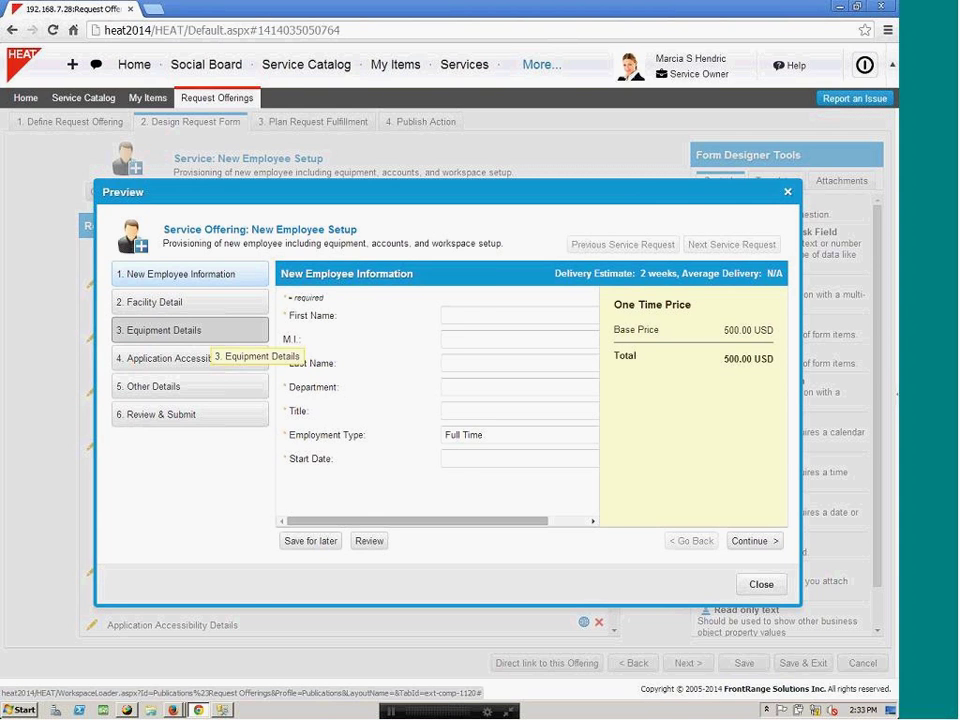
click(205, 331)
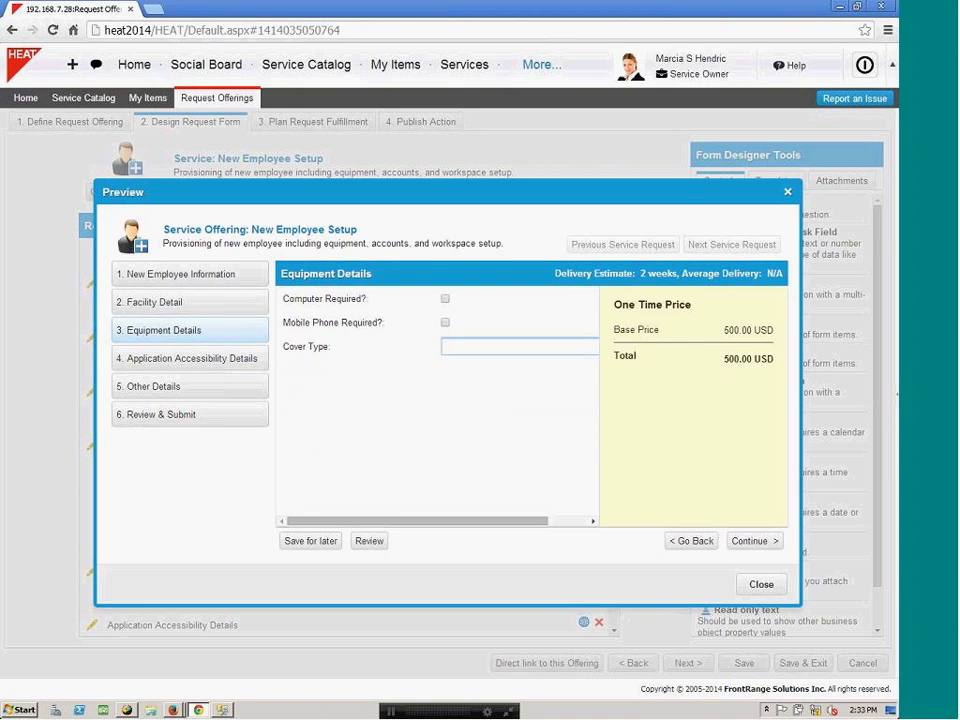
drag(418, 521, 422, 521)
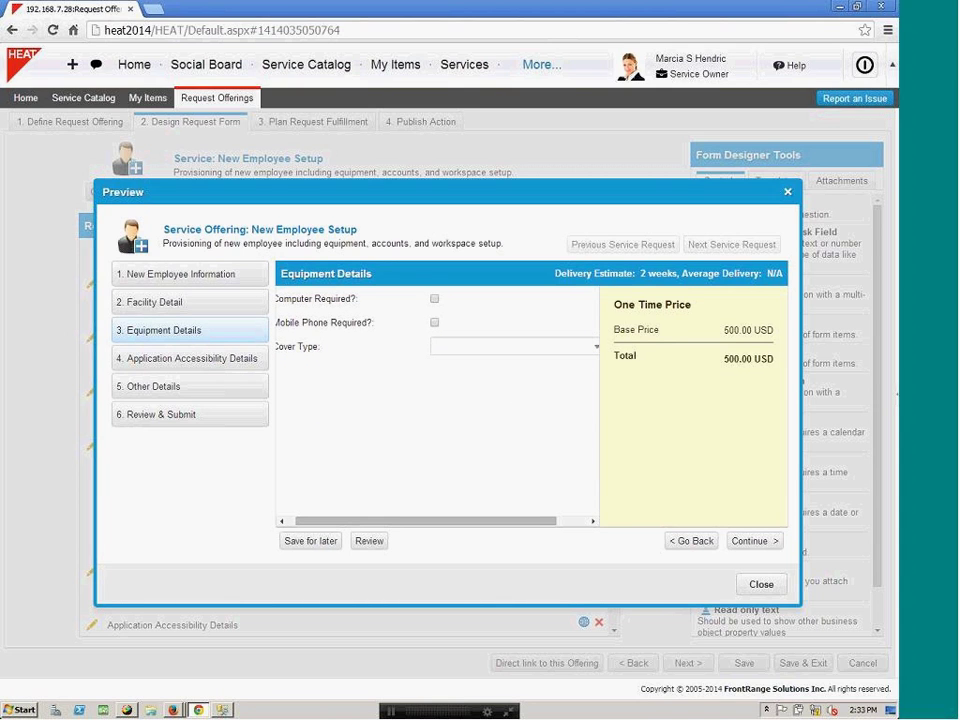
drag(96, 392, 21, 392)
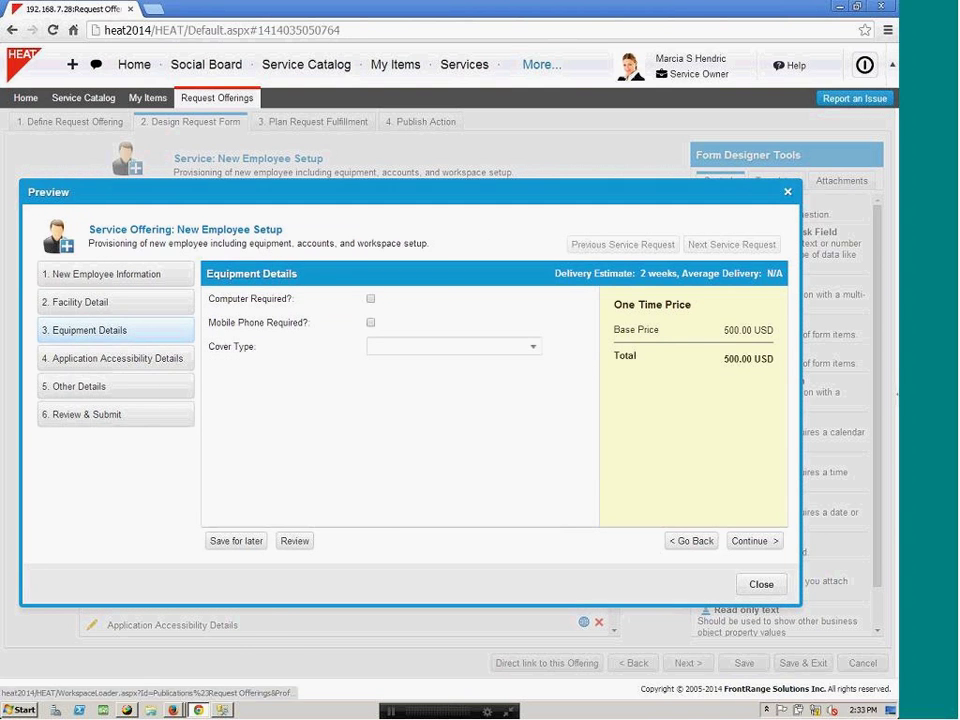
click(533, 347)
click(788, 192)
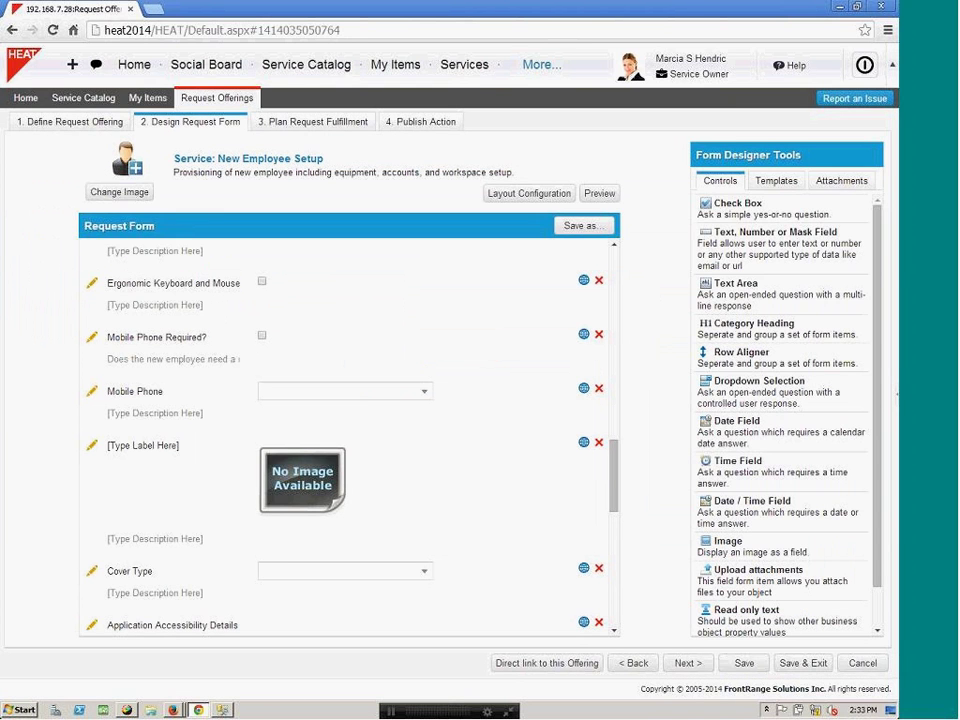
Step: Open the offering's fulfillment workflow and move the IT, Facilities and Operations task blocks toward the Join block, stacked in a column
click(313, 122)
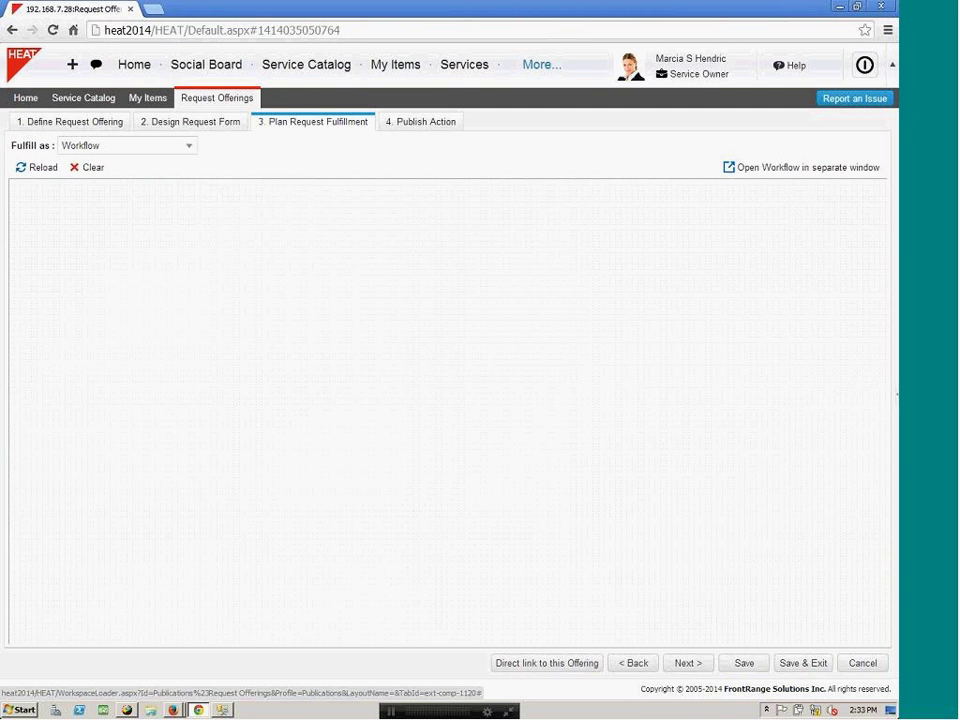
drag(667, 499, 729, 451)
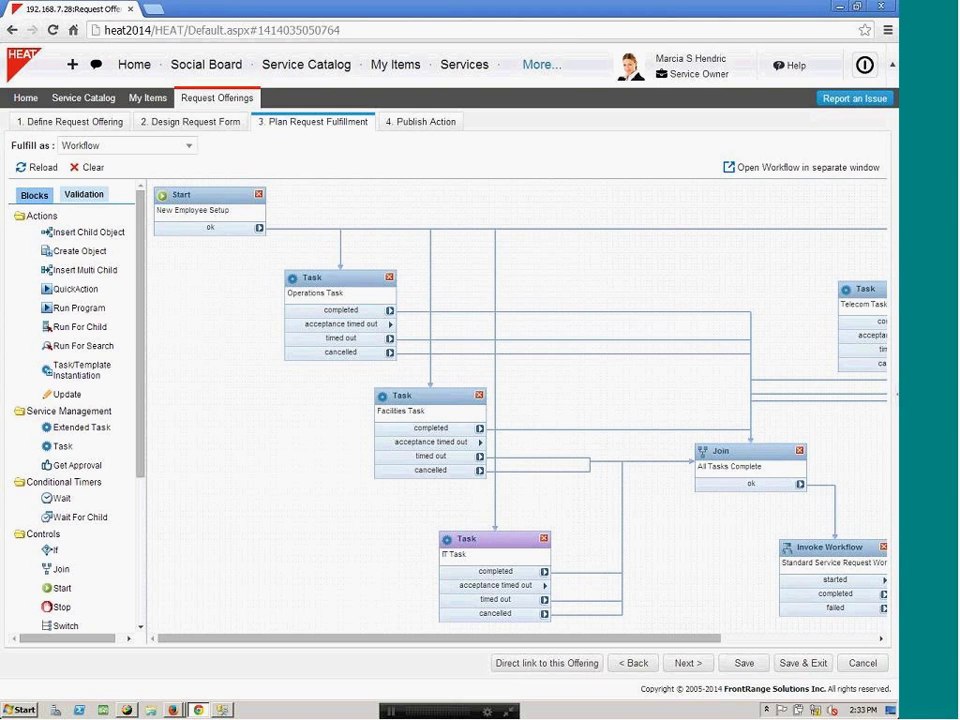
drag(492, 540, 531, 538)
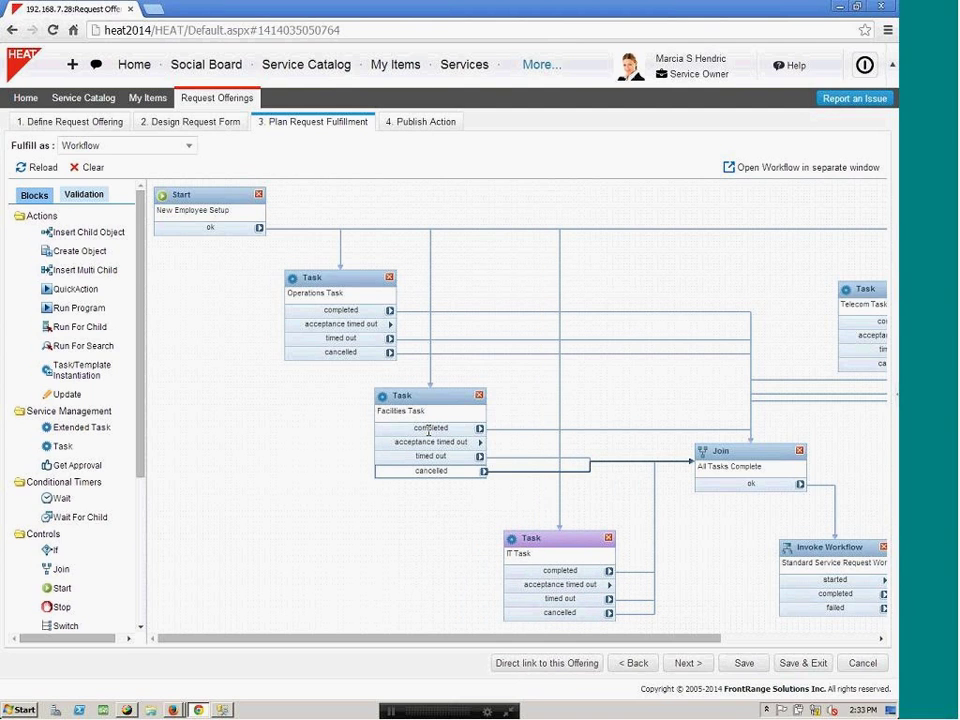
click(429, 429)
click(428, 398)
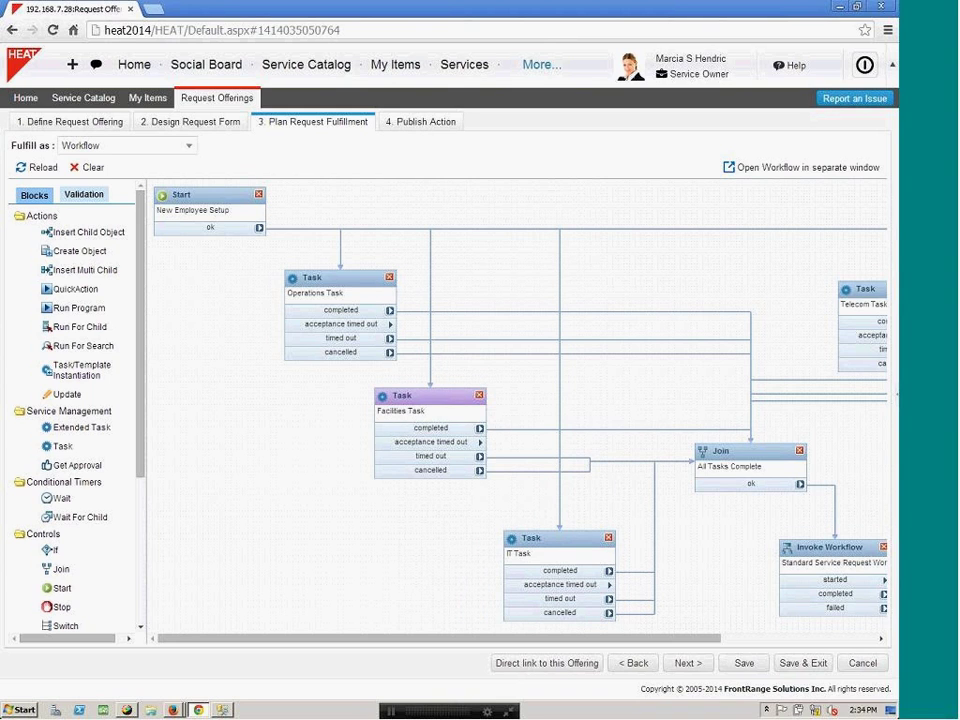
drag(425, 403, 540, 408)
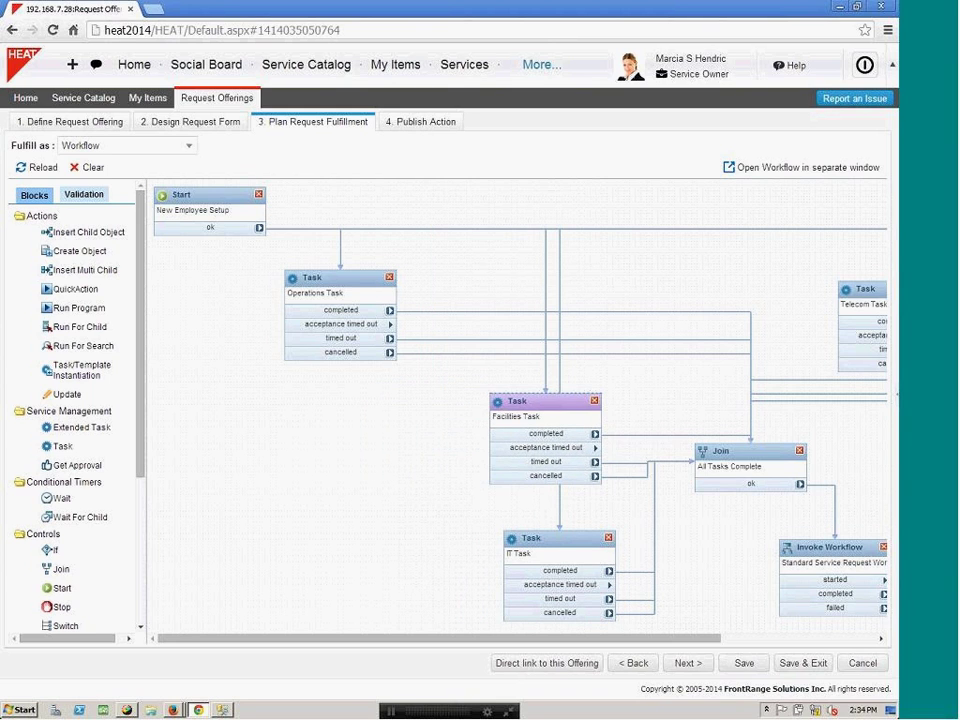
drag(332, 323, 534, 311)
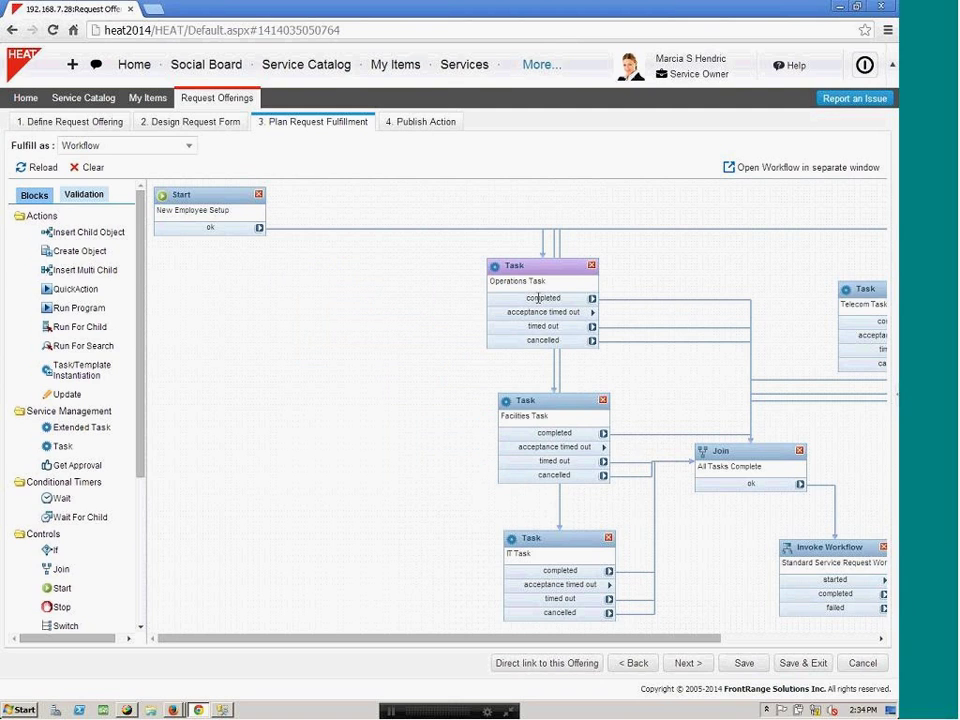
Step: Open the Facilities Task block's properties, examine its priority value and field options, and close them without saving
click(550, 402)
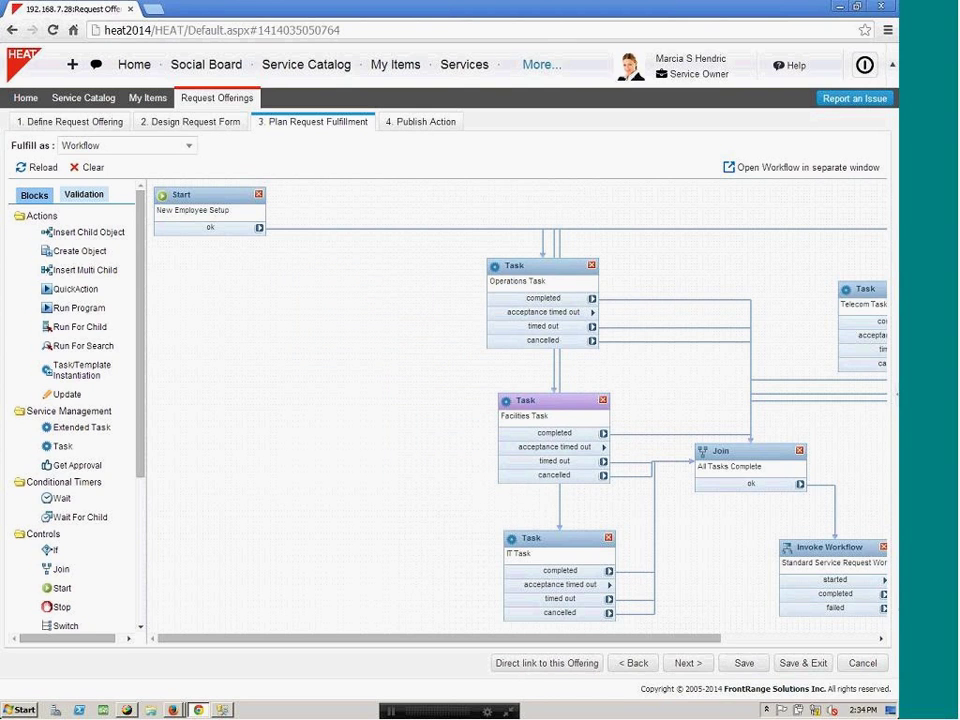
double_click(550, 402)
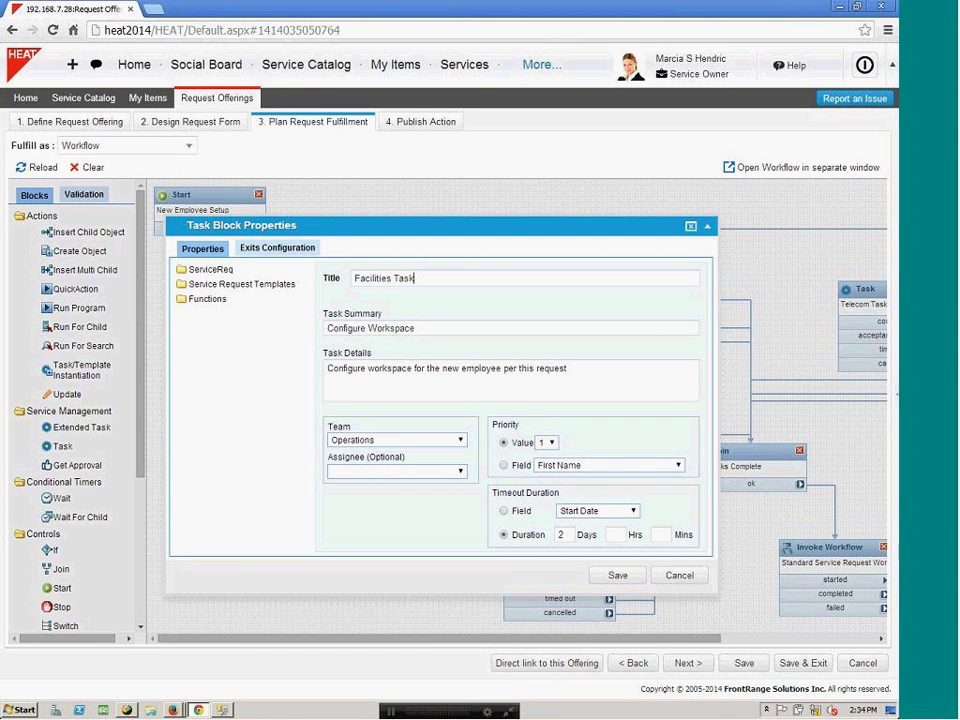
click(549, 442)
click(549, 442)
click(504, 465)
click(690, 379)
click(691, 226)
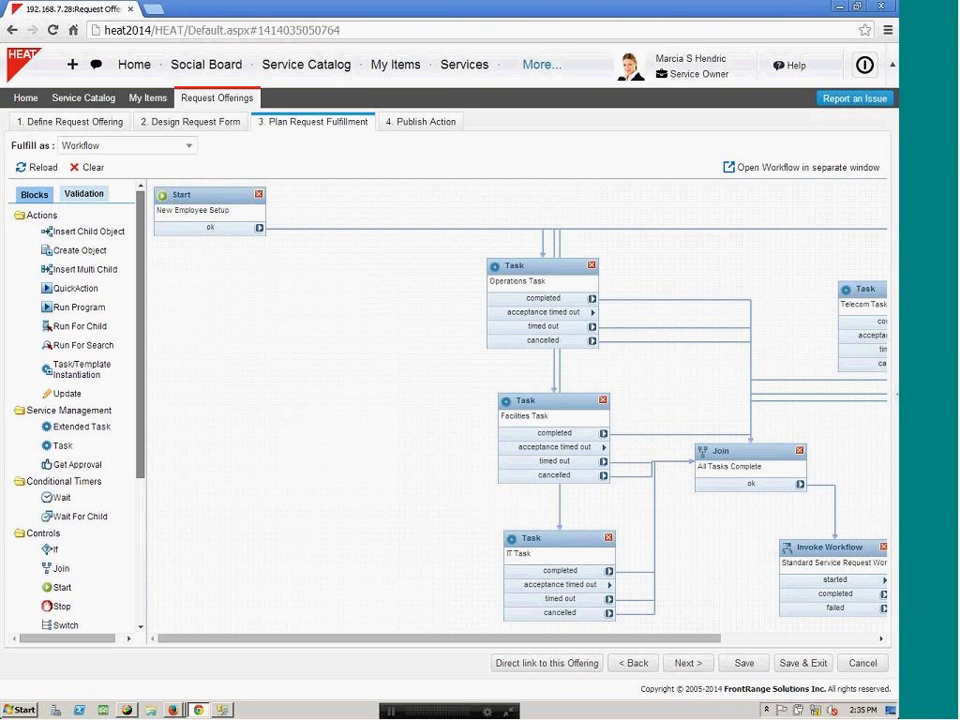
Step: Add an If block below the Start block and a Get Approval block beneath it in the workflow
drag(141, 335, 141, 339)
scroll(75, 400, down, 1)
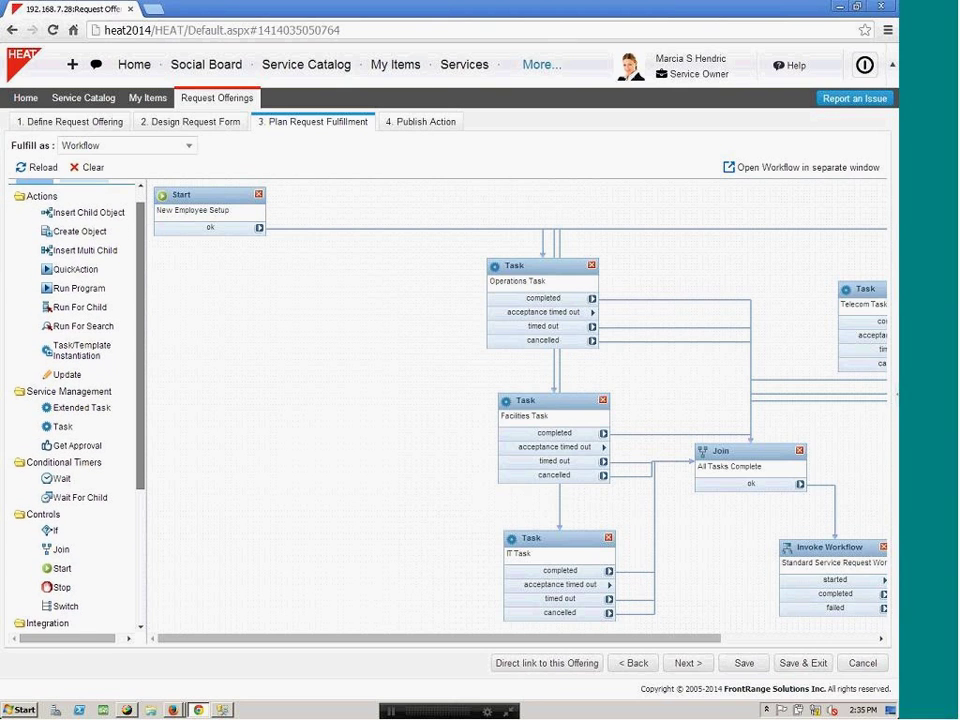
scroll(75, 400, down, 1)
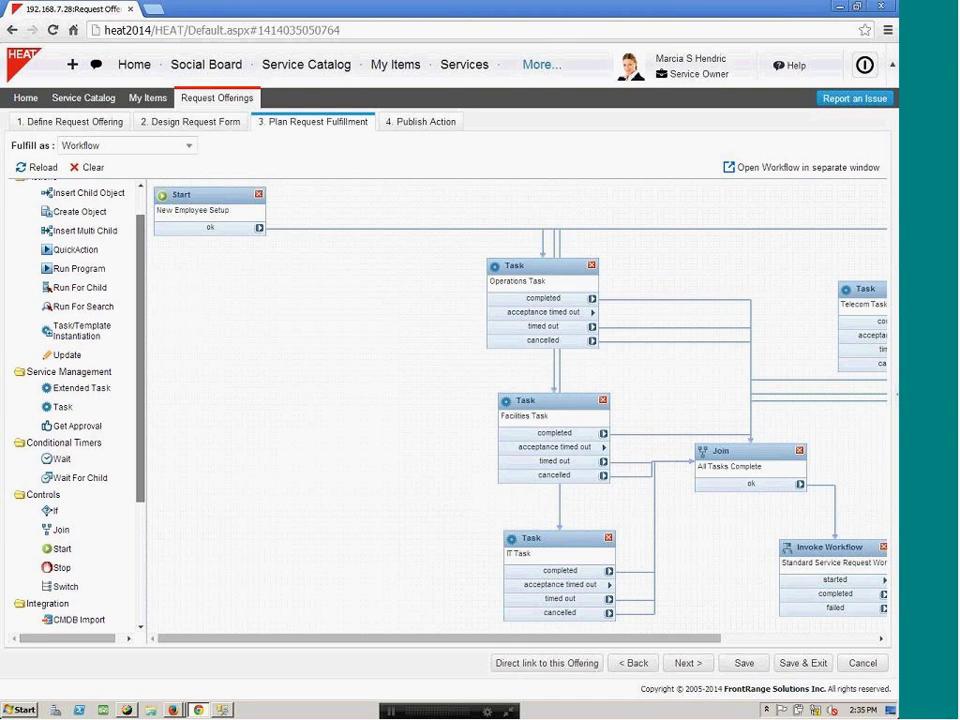
scroll(75, 400, down, 1)
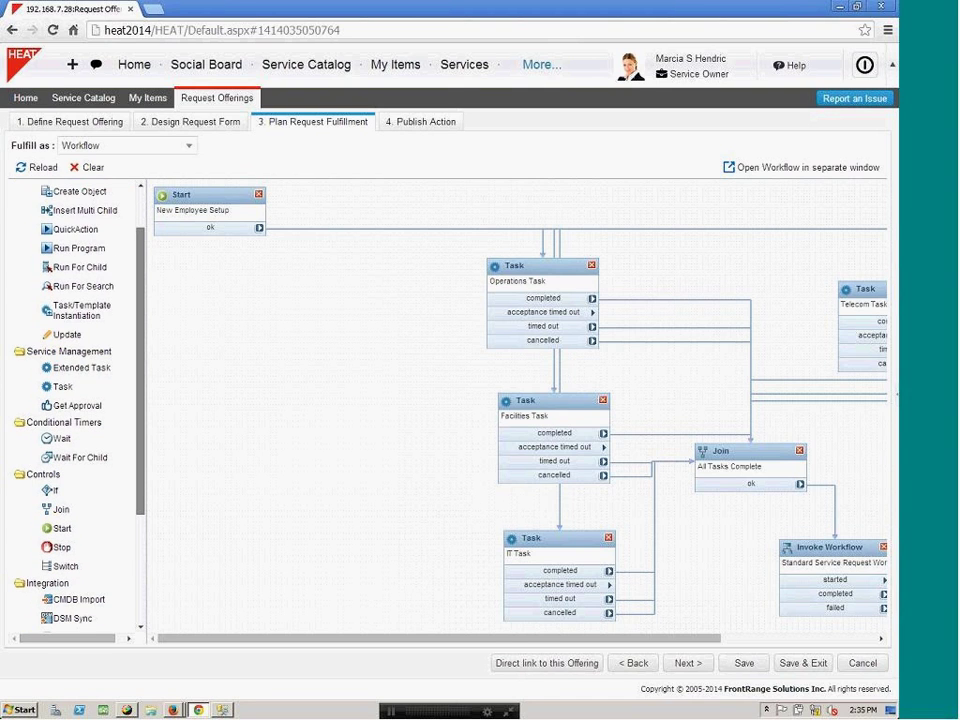
scroll(75, 400, down, 1)
scroll(75, 400, down, 1)
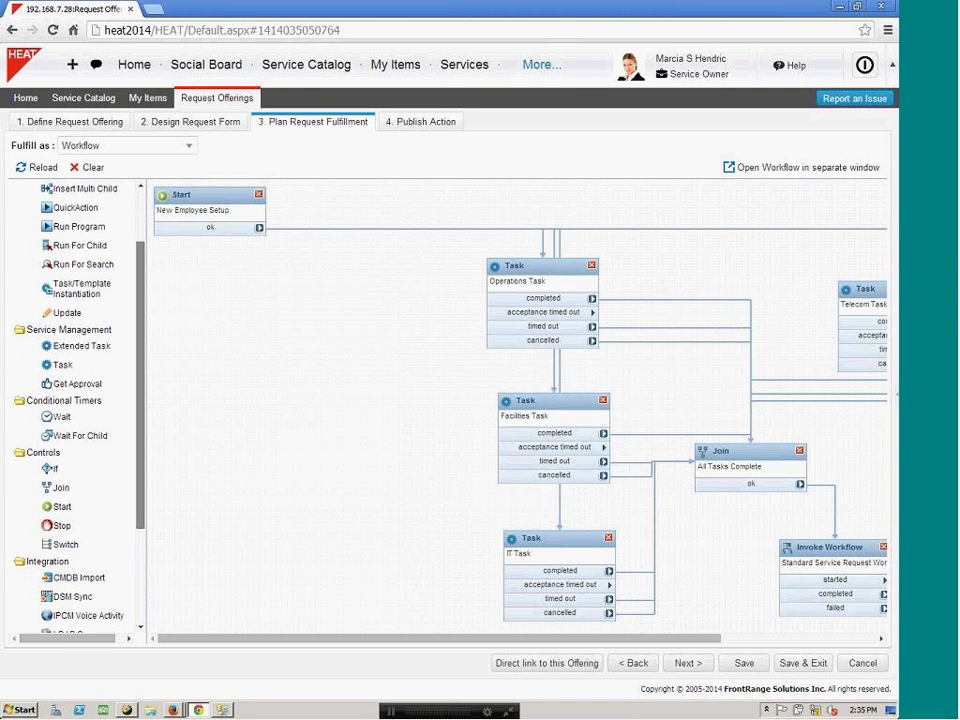
scroll(75, 400, down, 1)
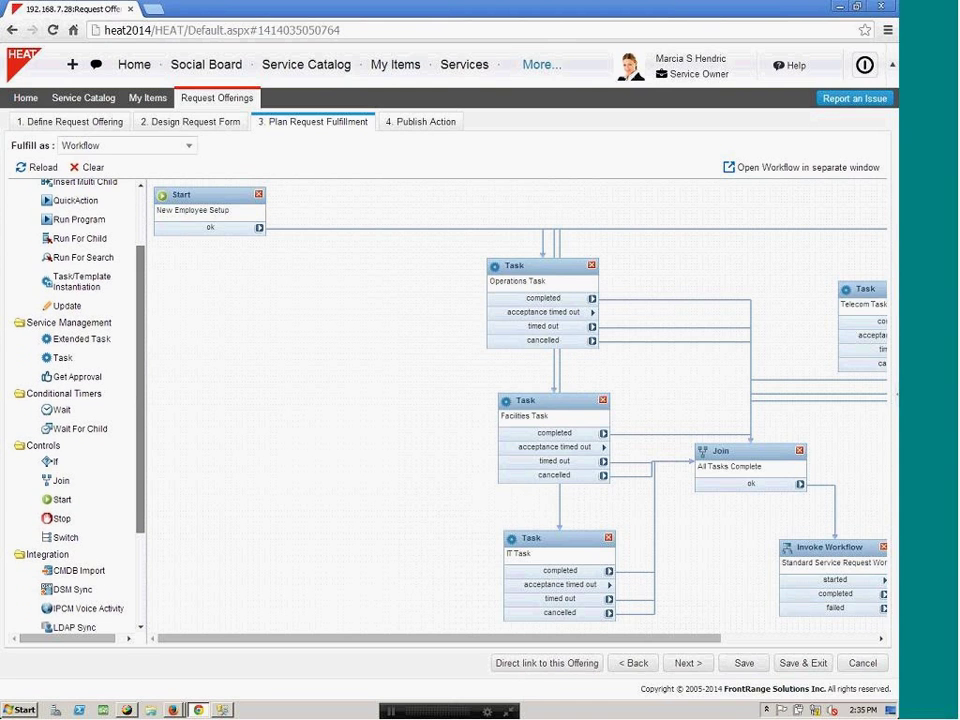
scroll(75, 400, down, 1)
drag(54, 365, 200, 293)
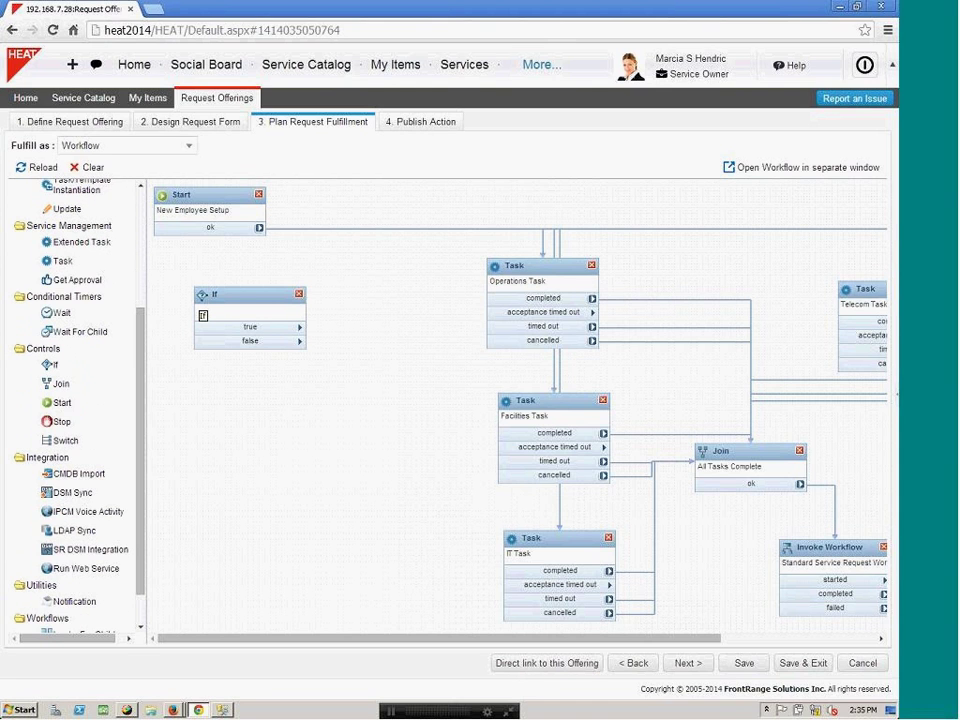
drag(140, 450, 140, 424)
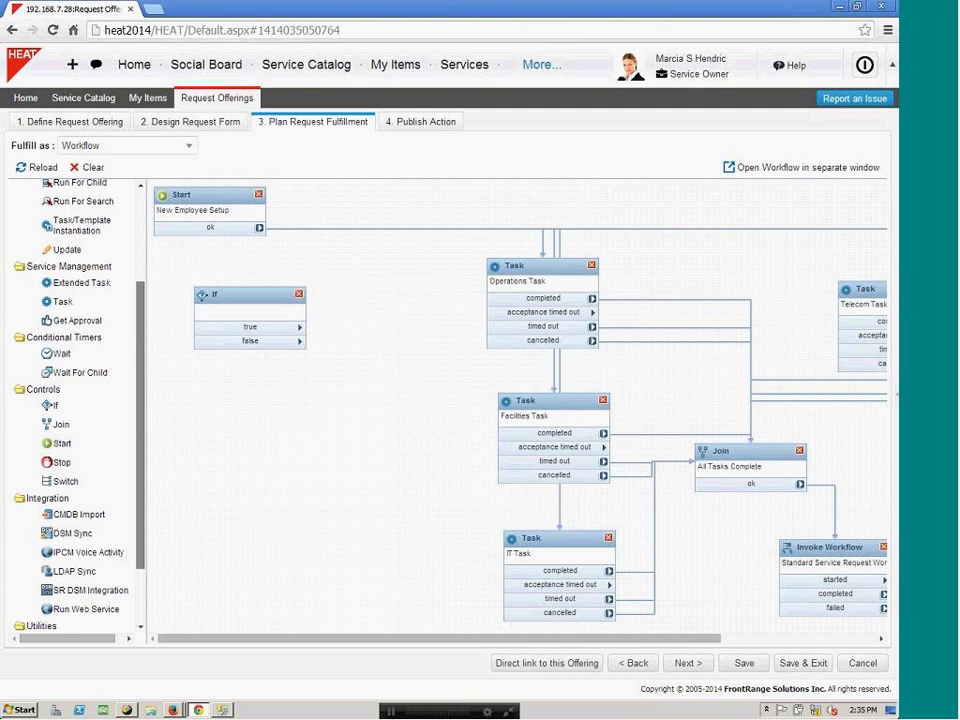
scroll(75, 400, up, 5)
drag(77, 424, 285, 400)
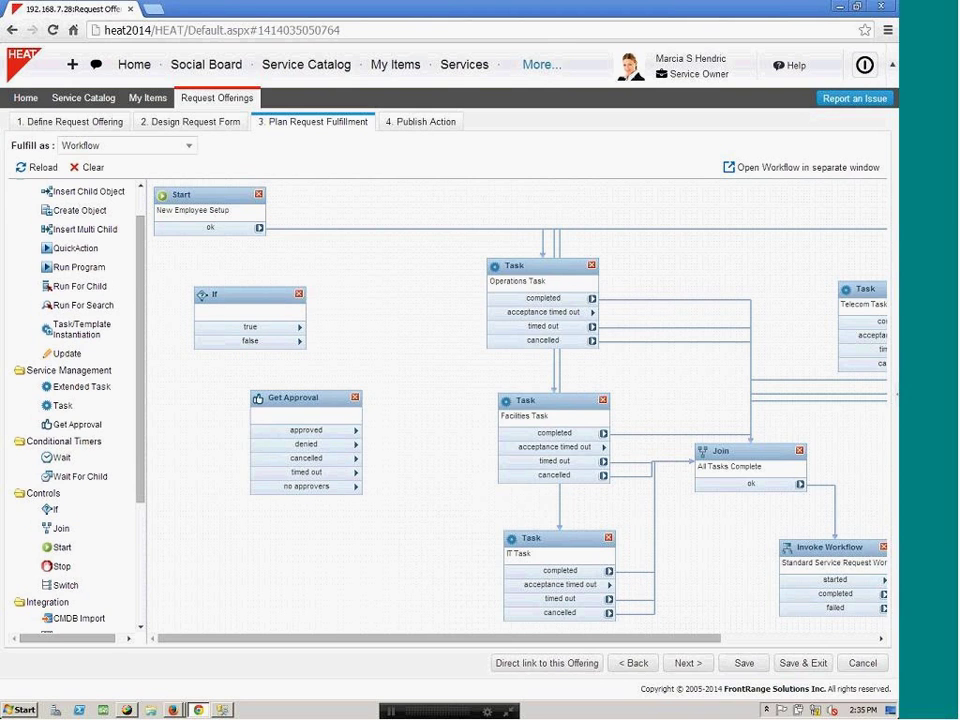
Step: Connect Start's ok exit to the If block, its true exit to the Operations Task, and its false exit to the repositioned Get Approval block
drag(263, 229, 268, 293)
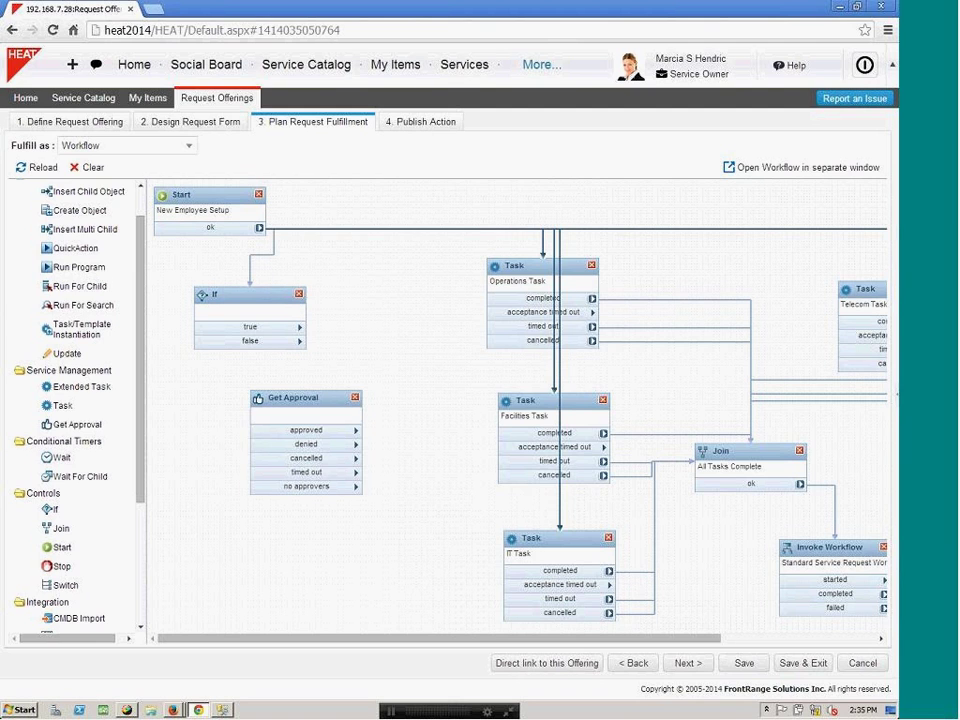
drag(303, 327, 487, 284)
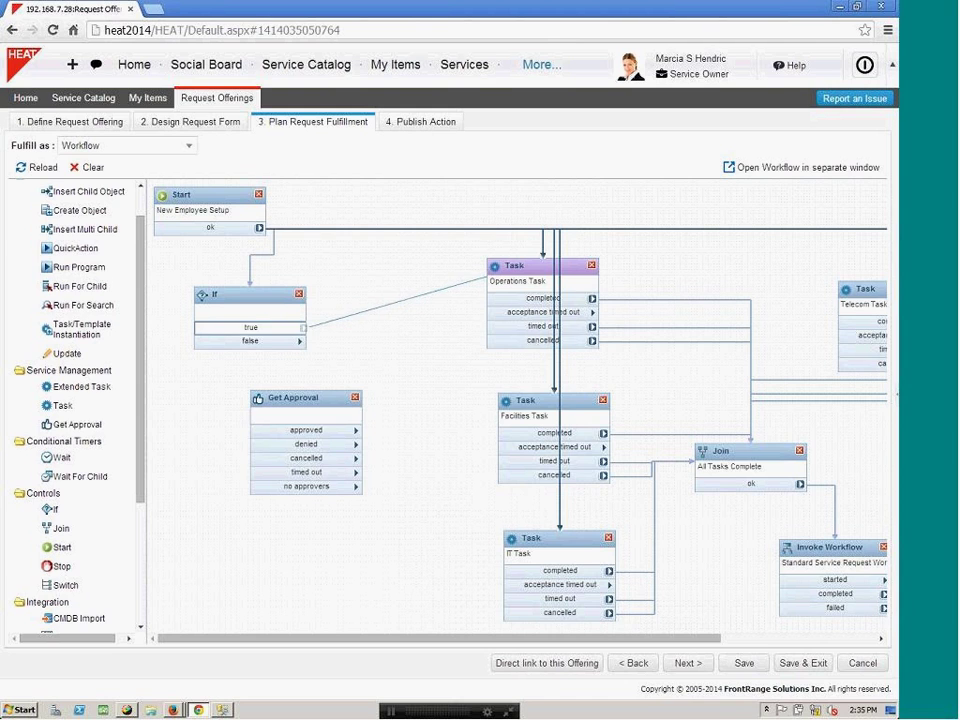
drag(300, 397, 219, 389)
drag(300, 341, 238, 386)
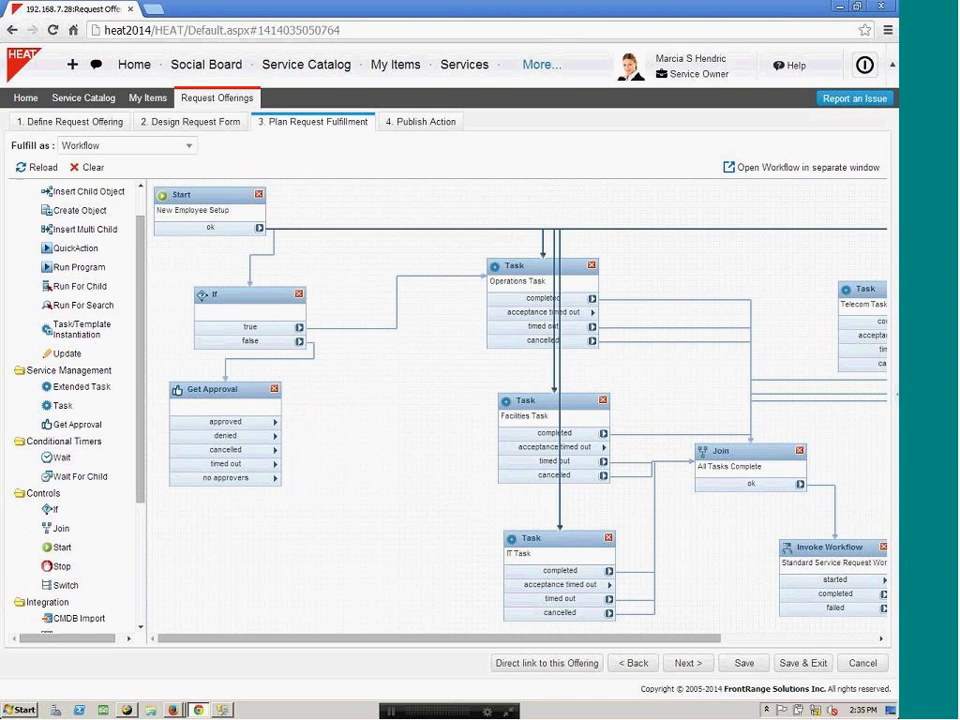
Step: Open the Get Approval block's properties and examine the user options for its Approve if and Deny if criteria
click(222, 390)
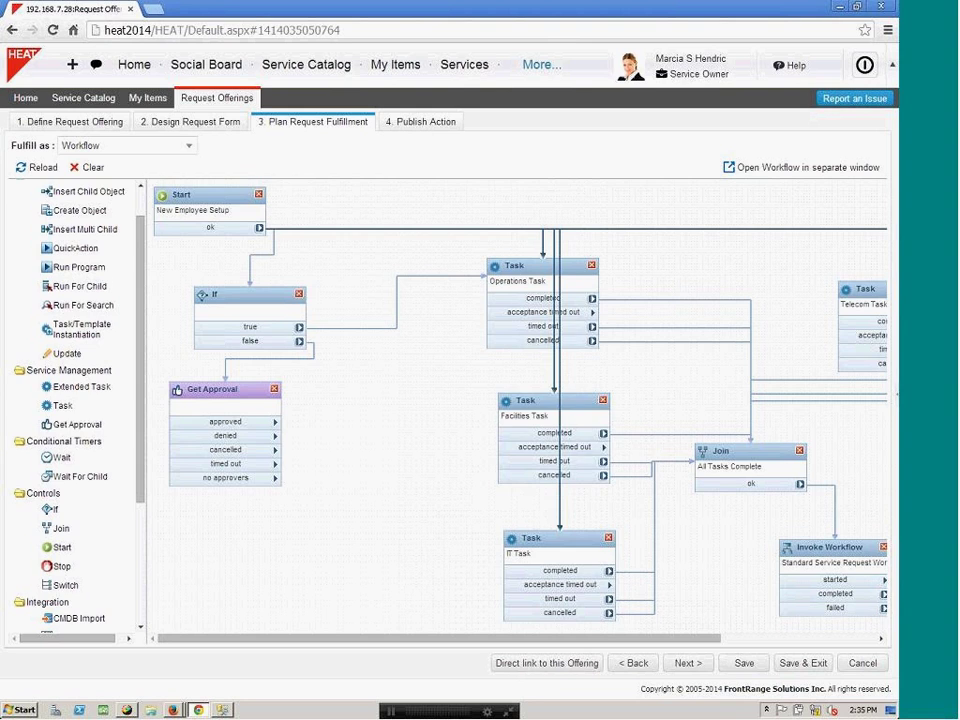
double_click(222, 390)
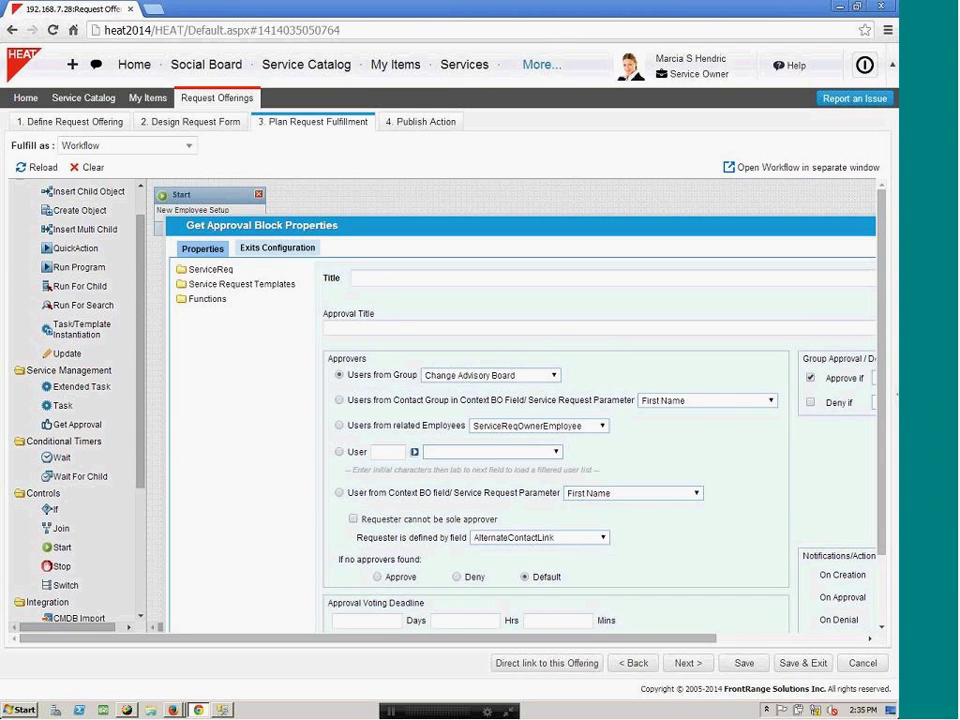
click(478, 277)
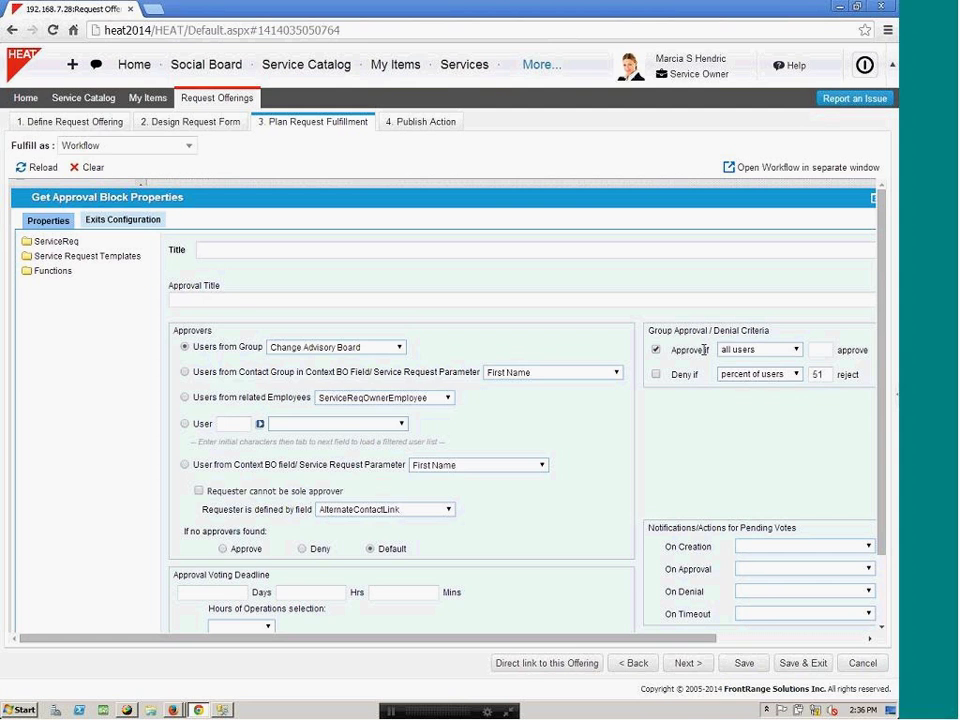
click(758, 349)
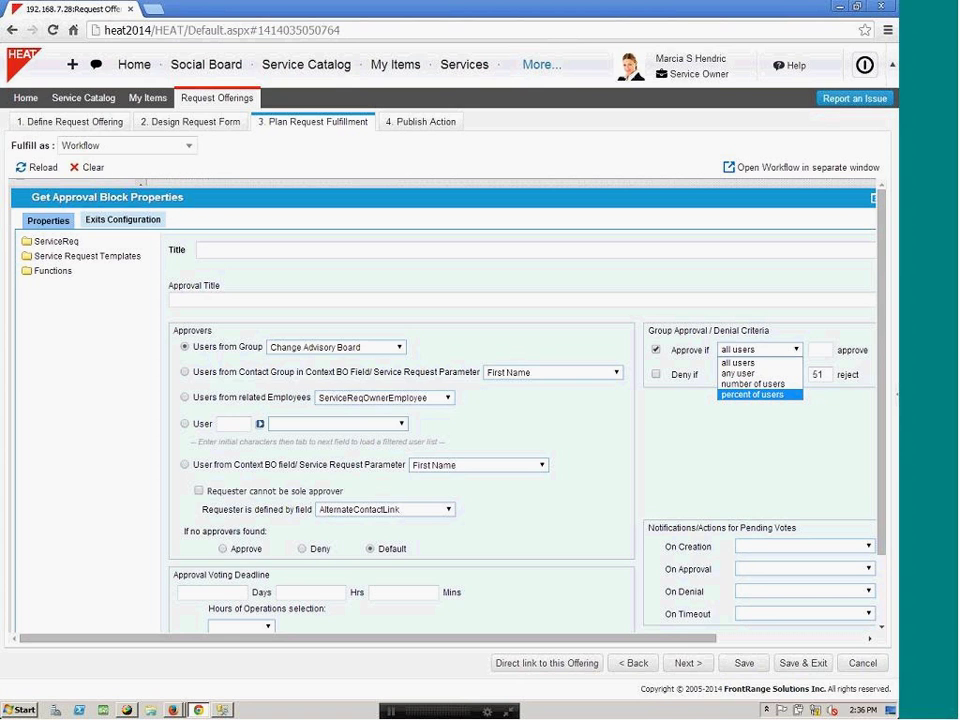
click(571, 284)
click(656, 374)
click(795, 374)
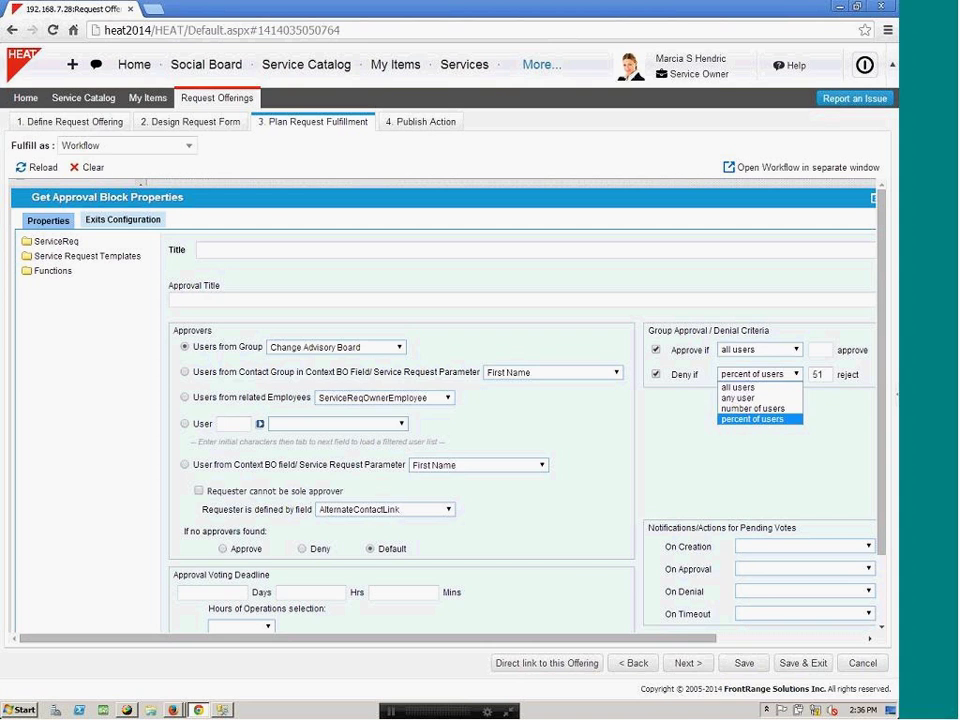
key(Up)
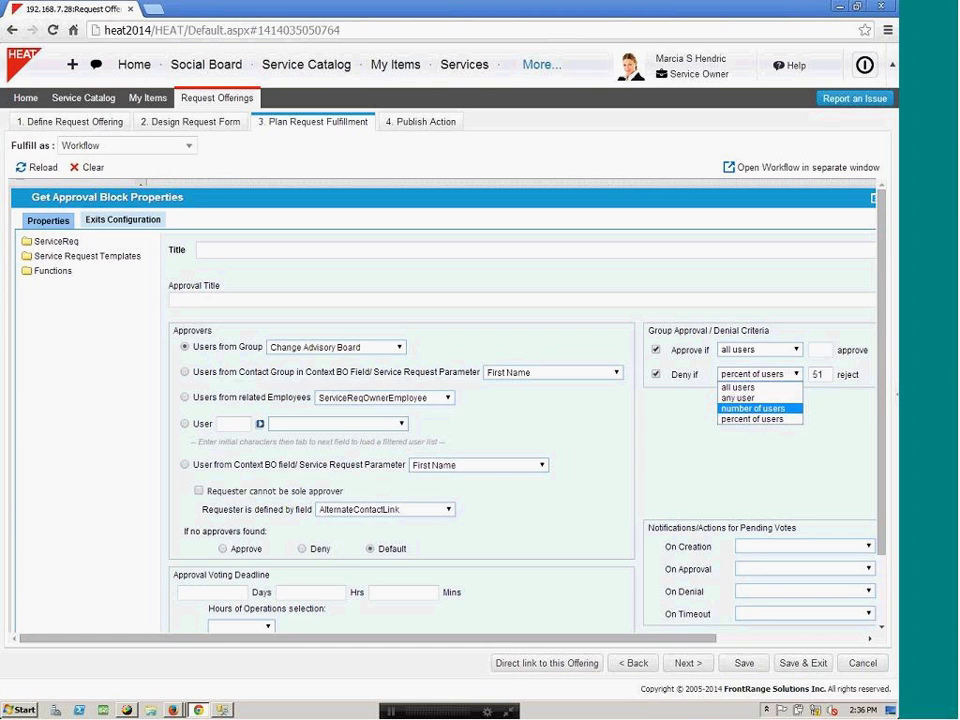
click(753, 419)
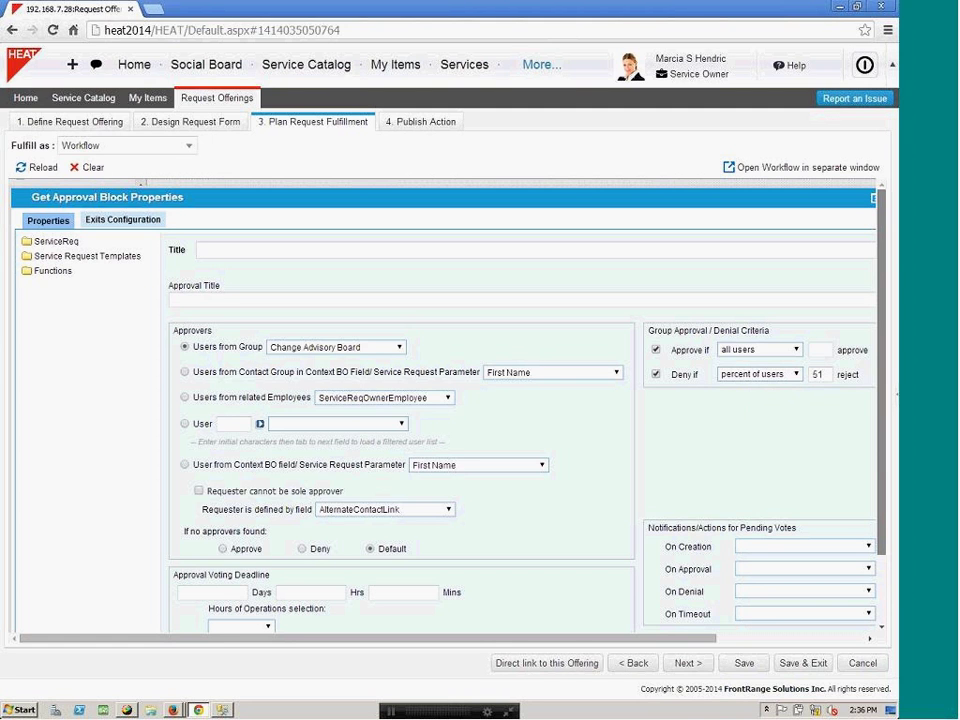
Step: Examine the On Creation notification options for pending votes and close the Get Approval properties without saving
drag(881, 371, 881, 376)
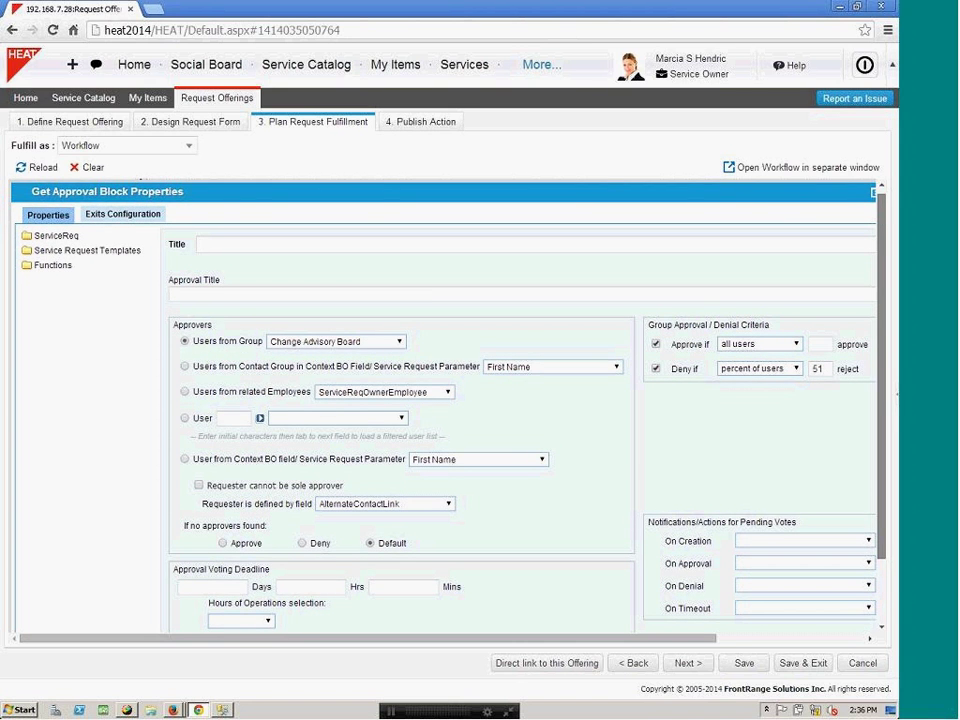
drag(881, 376, 881, 409)
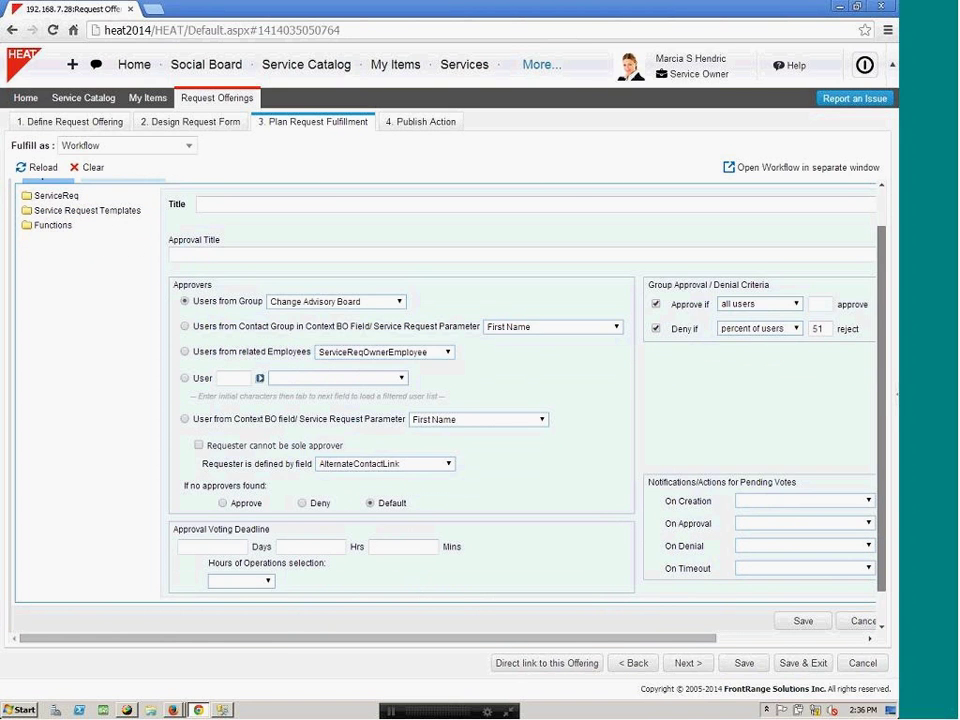
scroll(445, 410, down, 1)
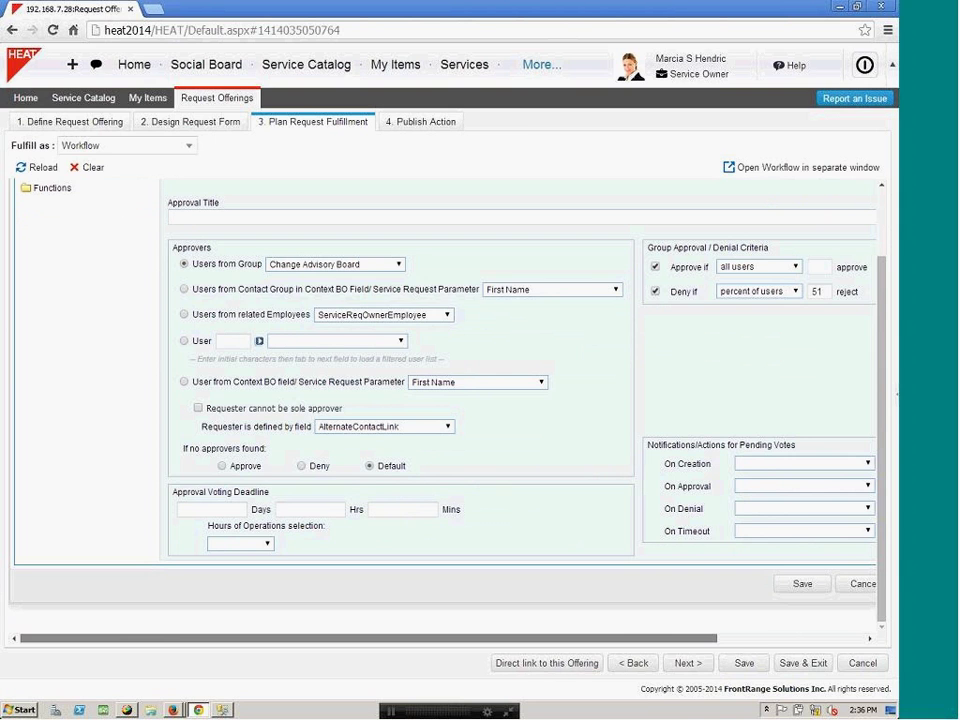
scroll(445, 400, right, 2)
click(800, 464)
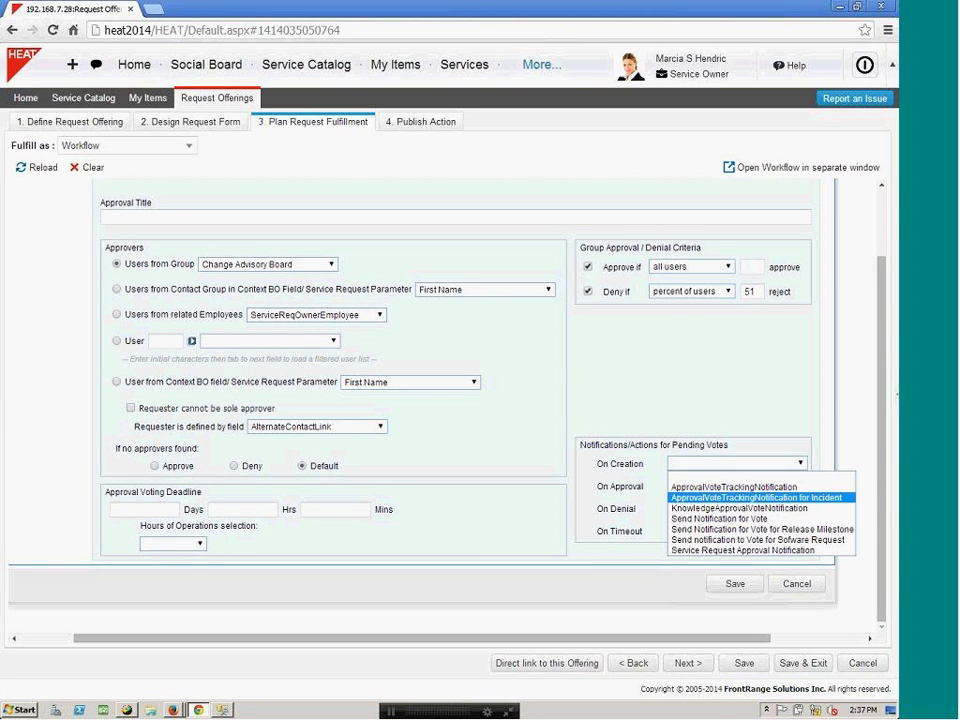
click(740, 476)
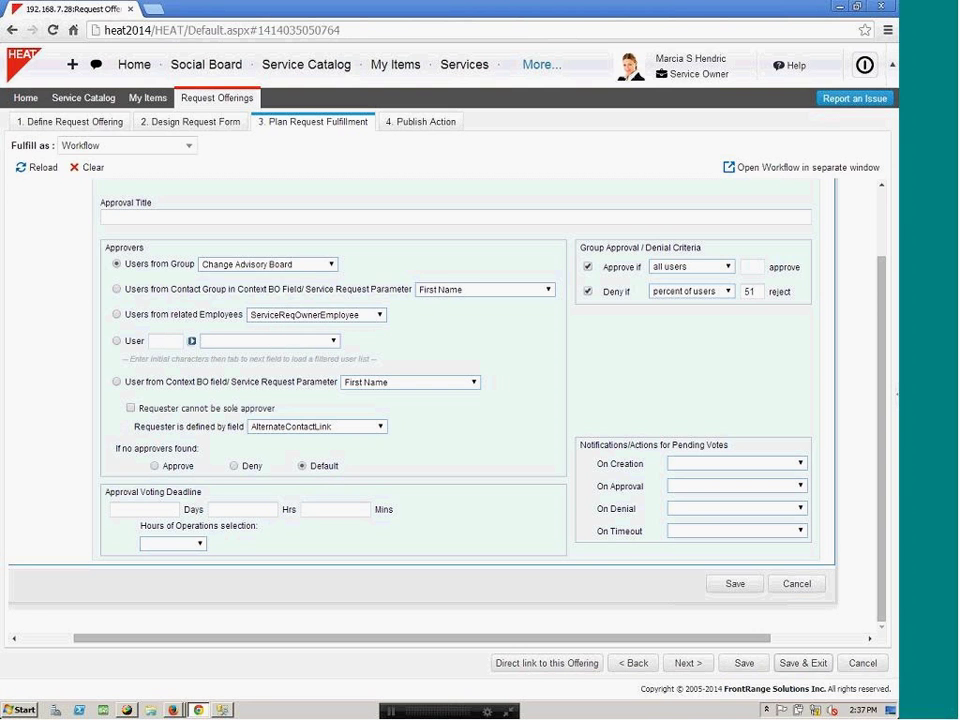
click(796, 583)
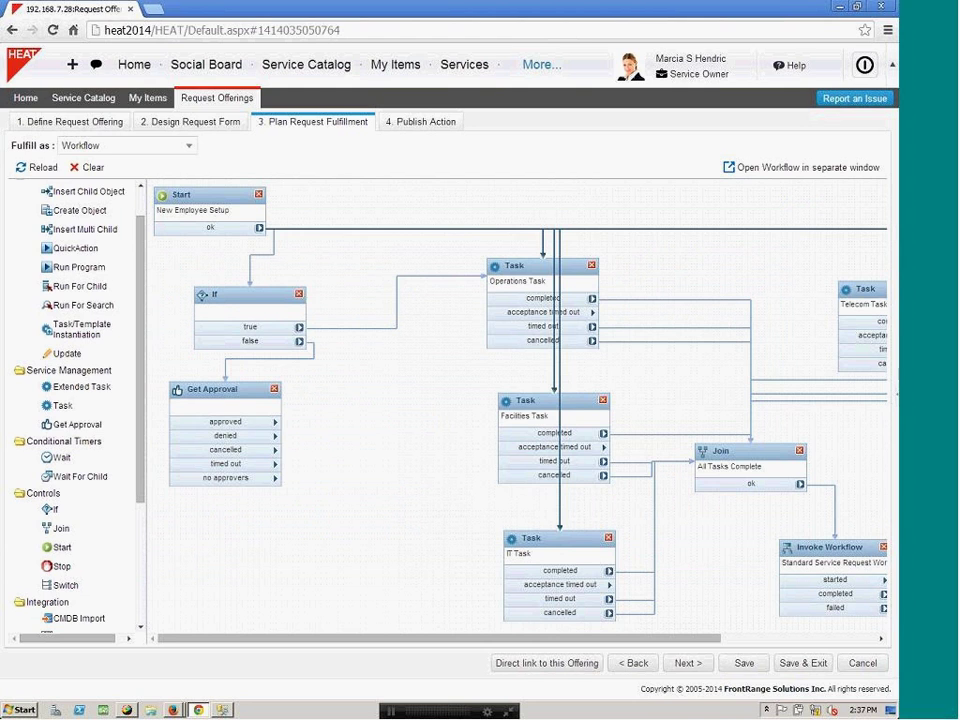
Step: Add a second Get Approval block below and beside the first, and connect the first block's approved exit to it
drag(77, 425, 340, 486)
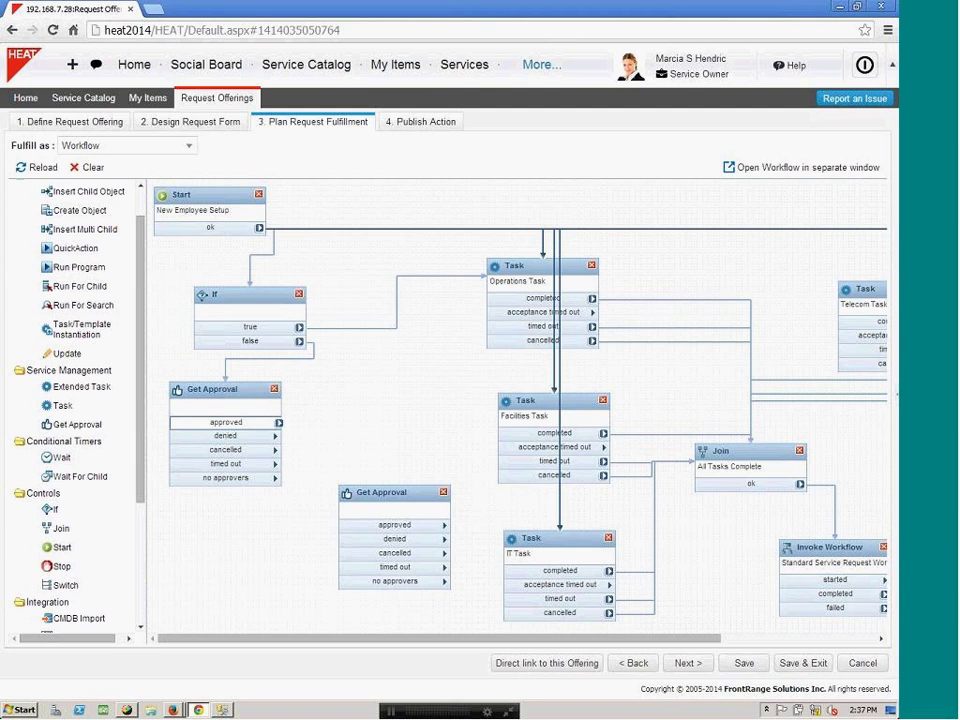
drag(276, 435, 380, 495)
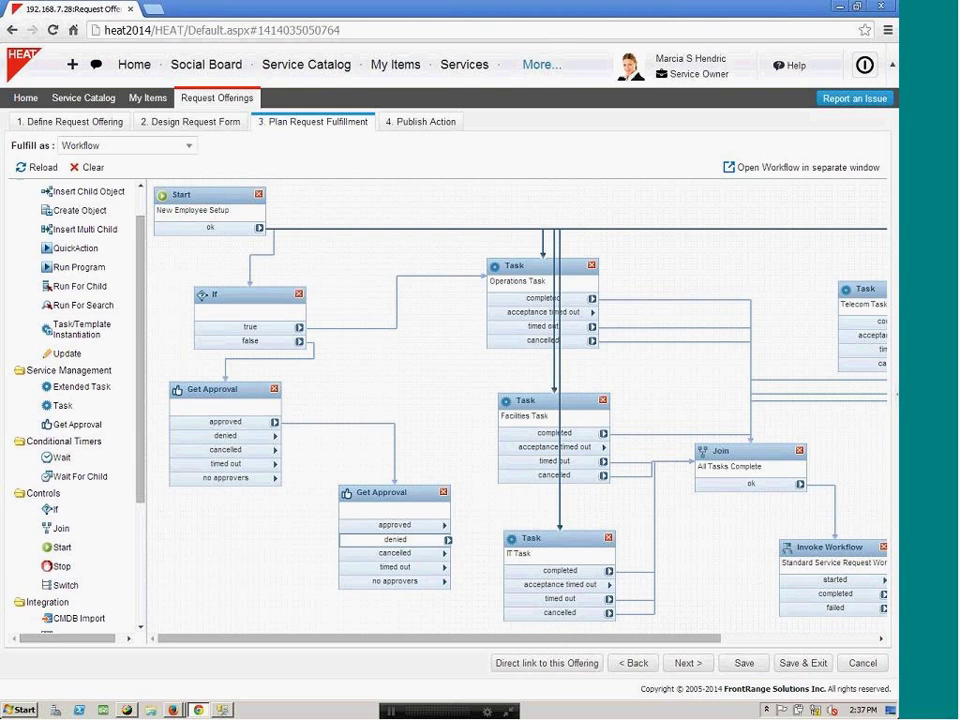
drag(390, 492, 370, 482)
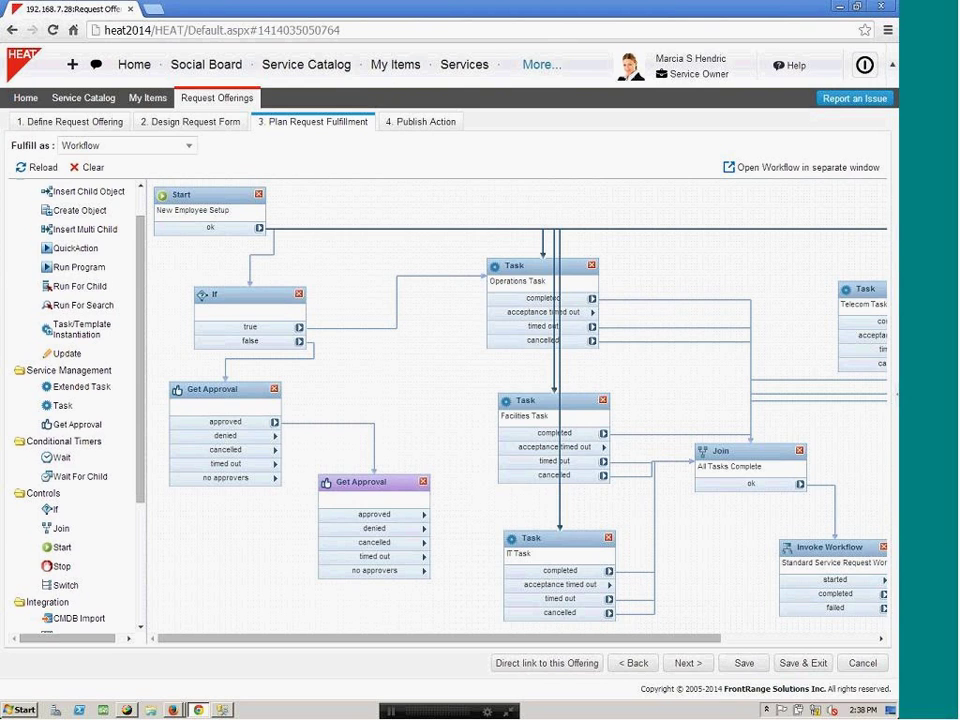
Step: Open the Social Board and expand all comments on the "Is the Sydney VPN down?" post
click(206, 65)
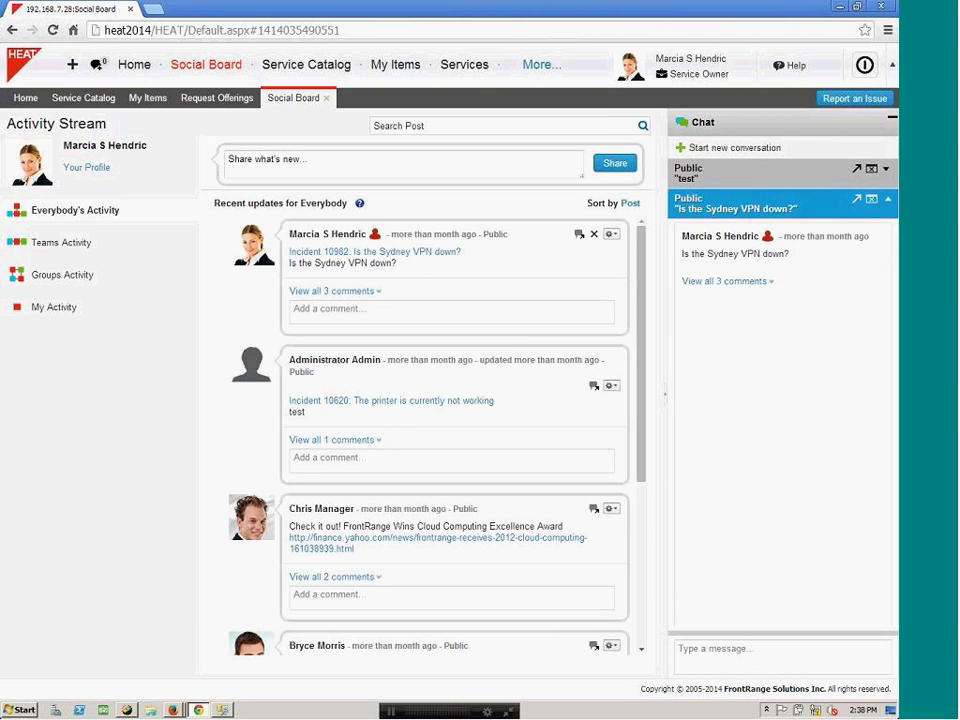
click(598, 309)
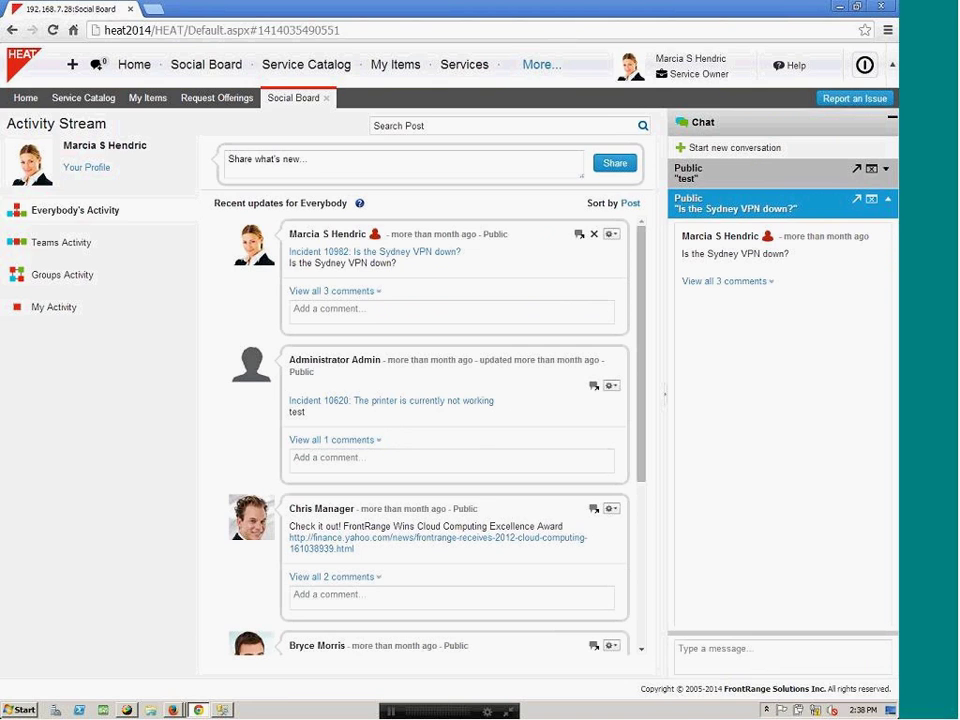
click(370, 292)
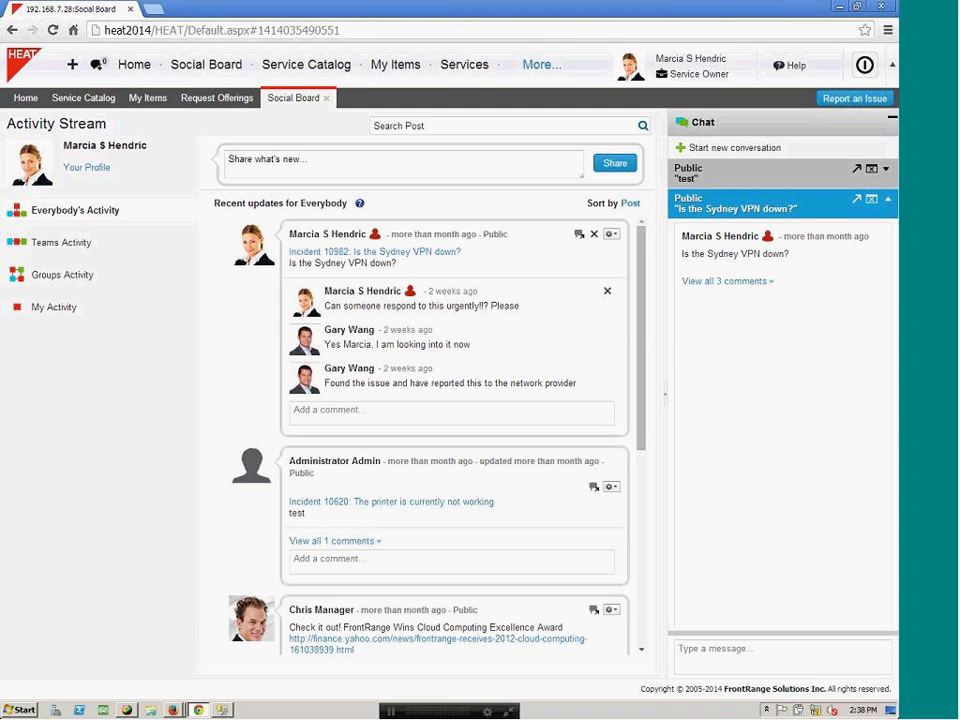
Step: Examine the record and knowledge article types that can be created from the VPN post, and expand its chat conversation's comments
click(611, 234)
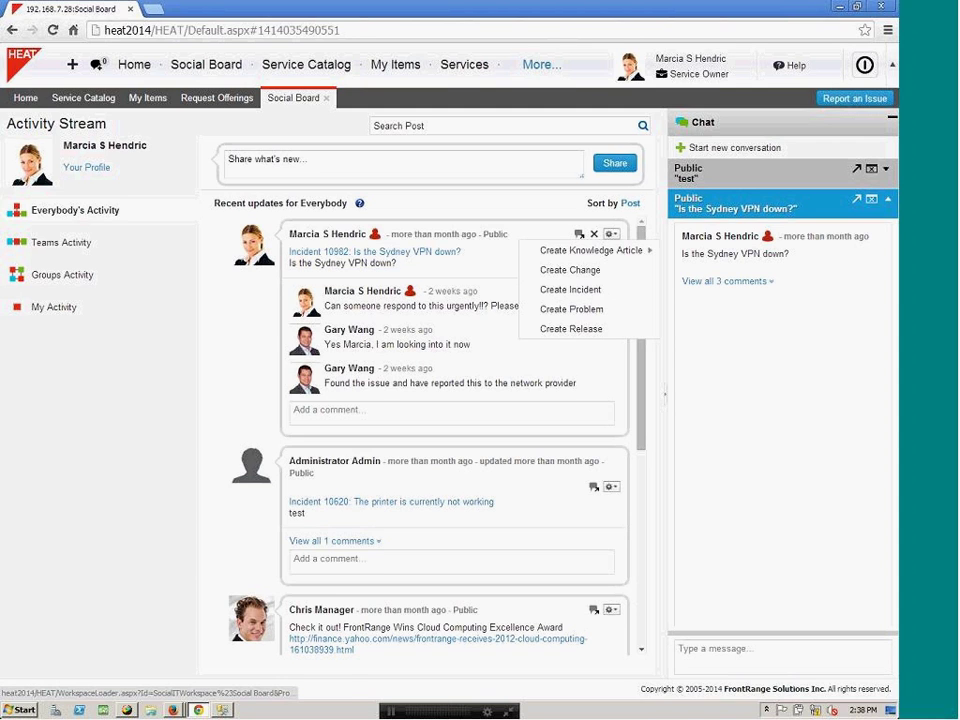
mouse_move(590, 250)
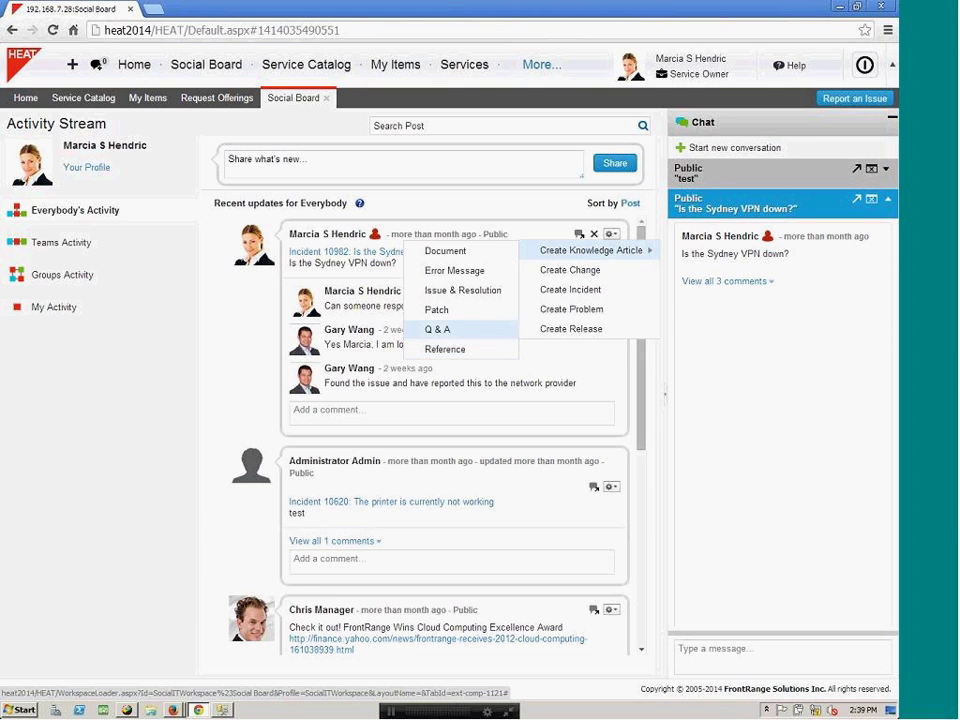
click(486, 152)
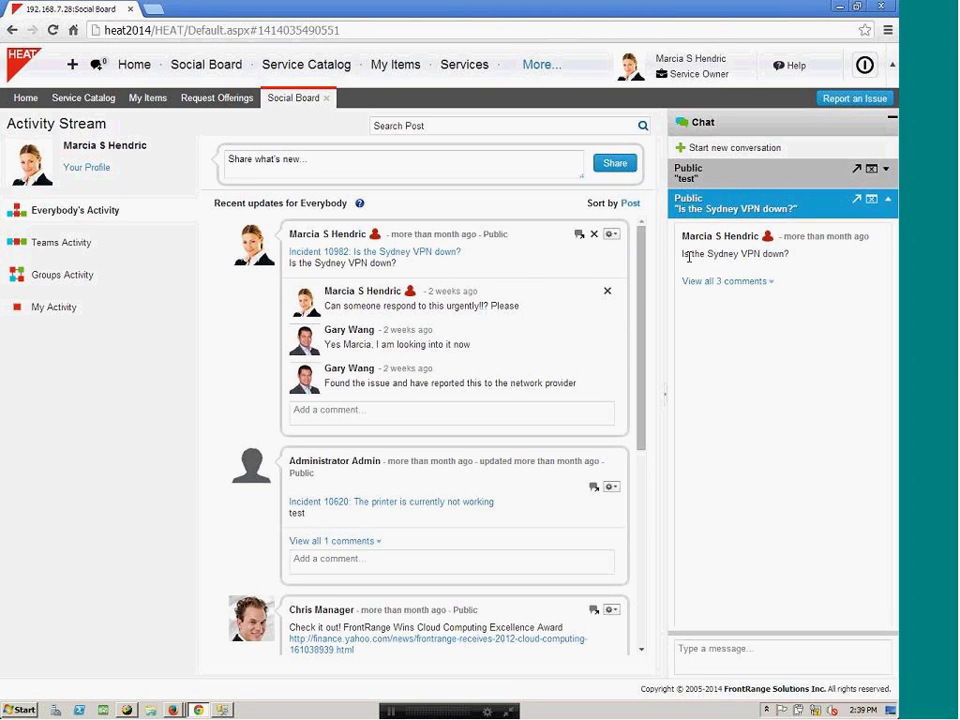
click(727, 281)
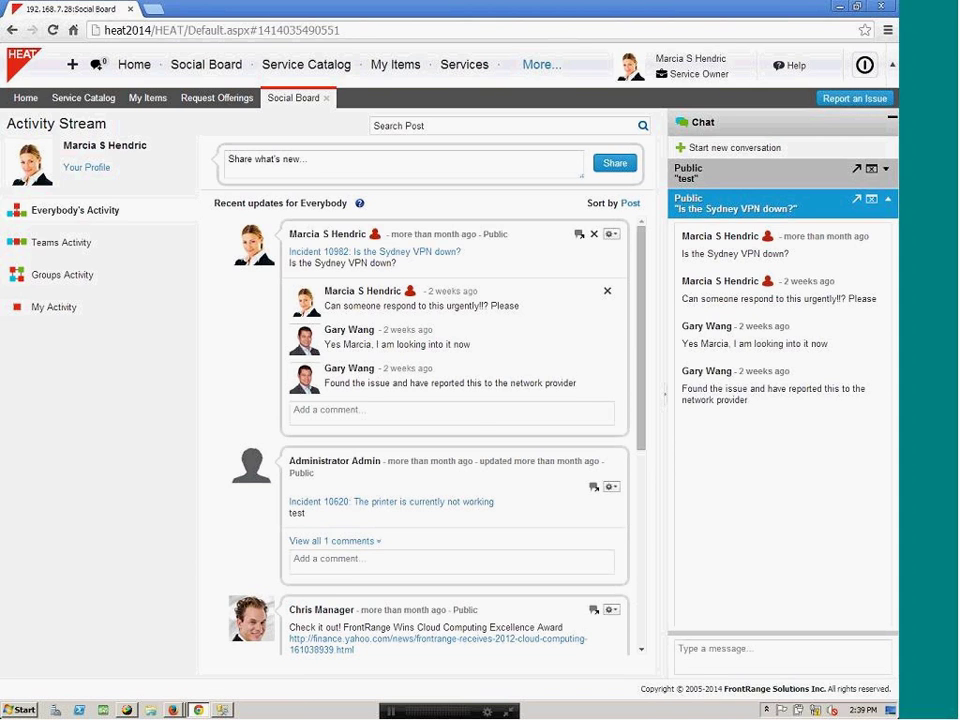
Step: Switch to the Incident list in the Firefox window and set the service desk analyst's phone status to Ready
mouse_move(174, 710)
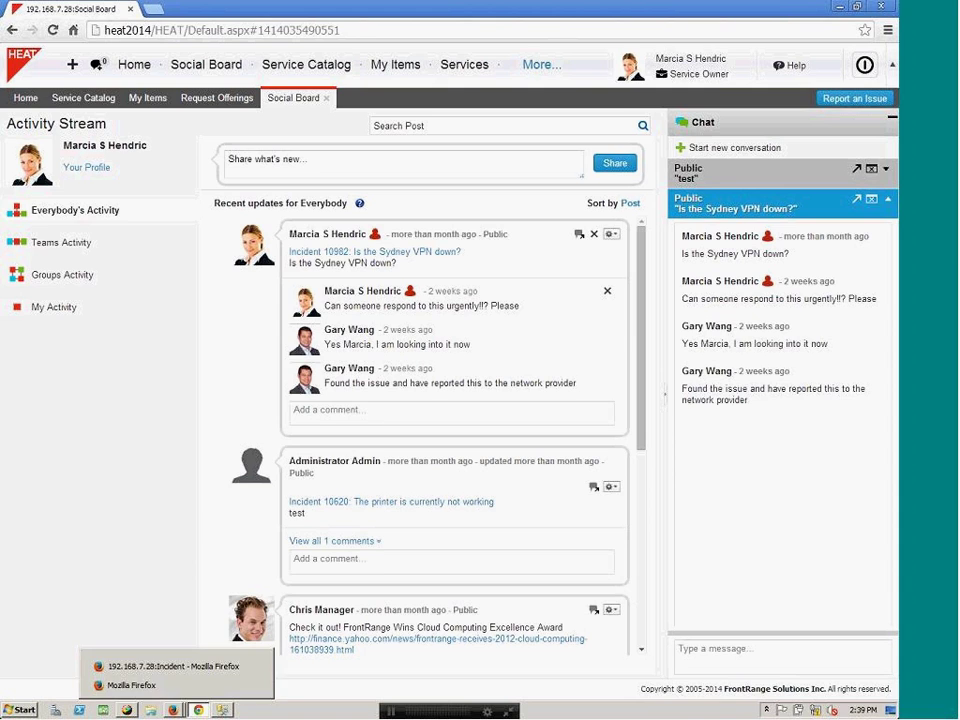
click(173, 666)
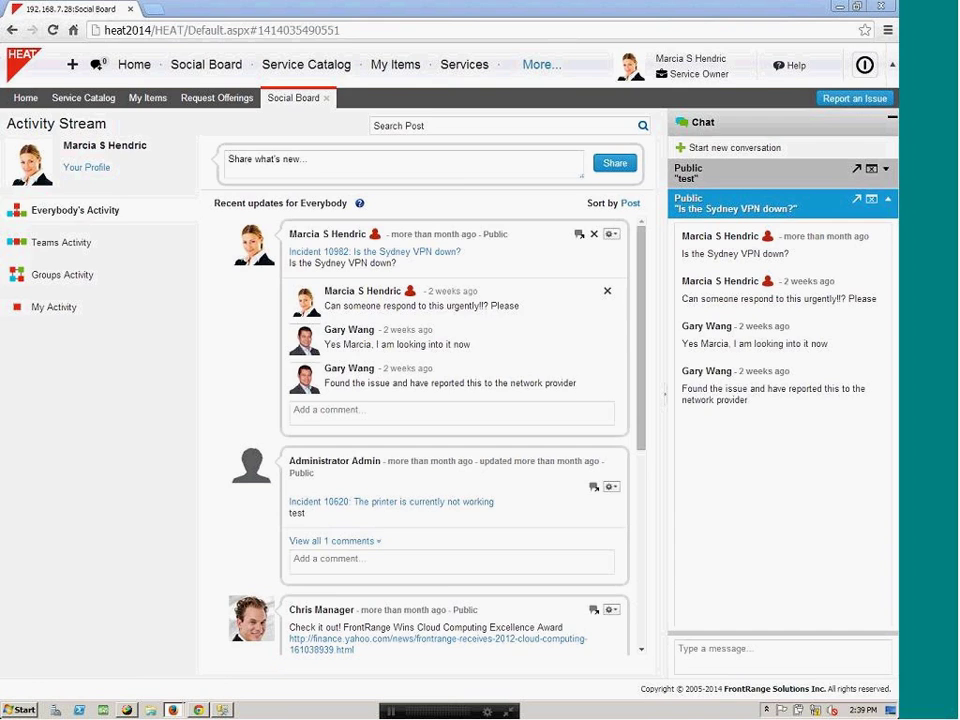
click(174, 710)
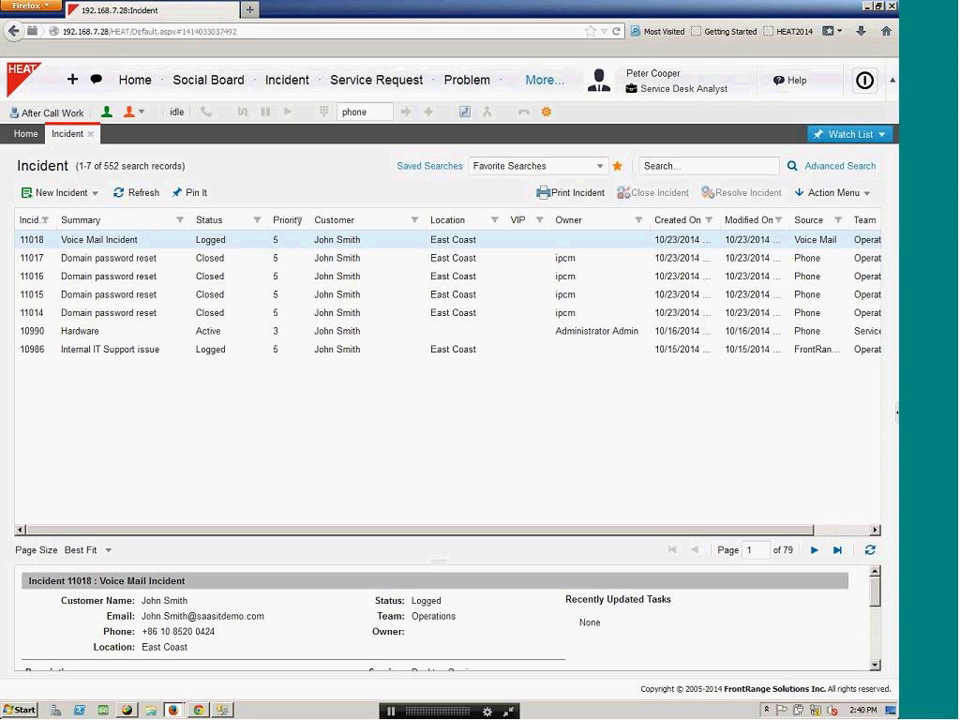
key(XF86AudioRaiseVolume)
key(XF86AudioRaiseVolume)
key(XF86AudioRaiseVolume)
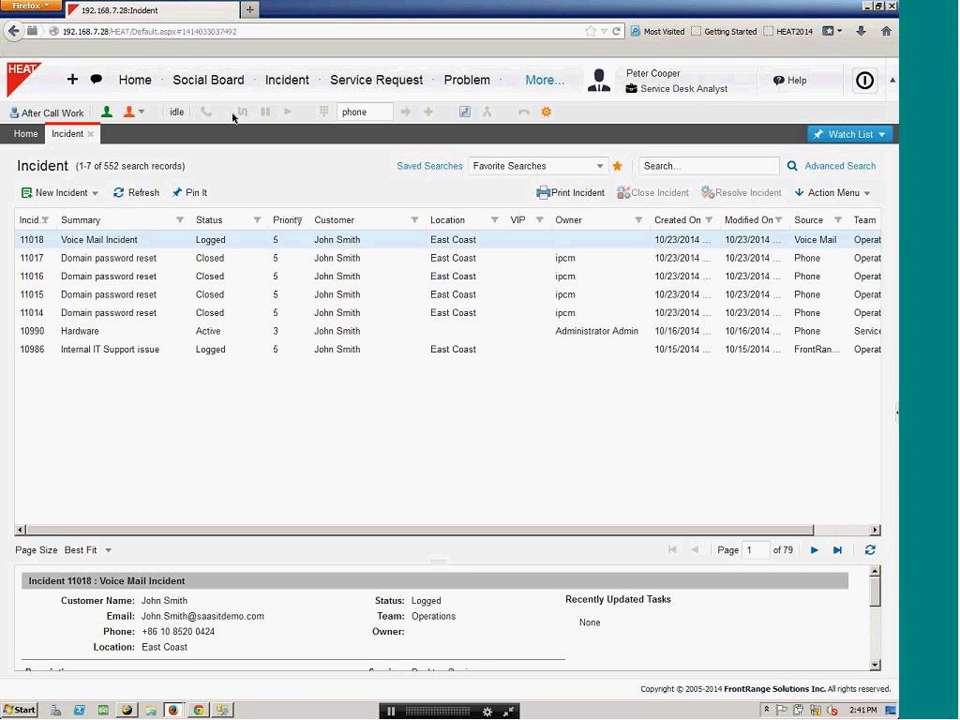
click(106, 114)
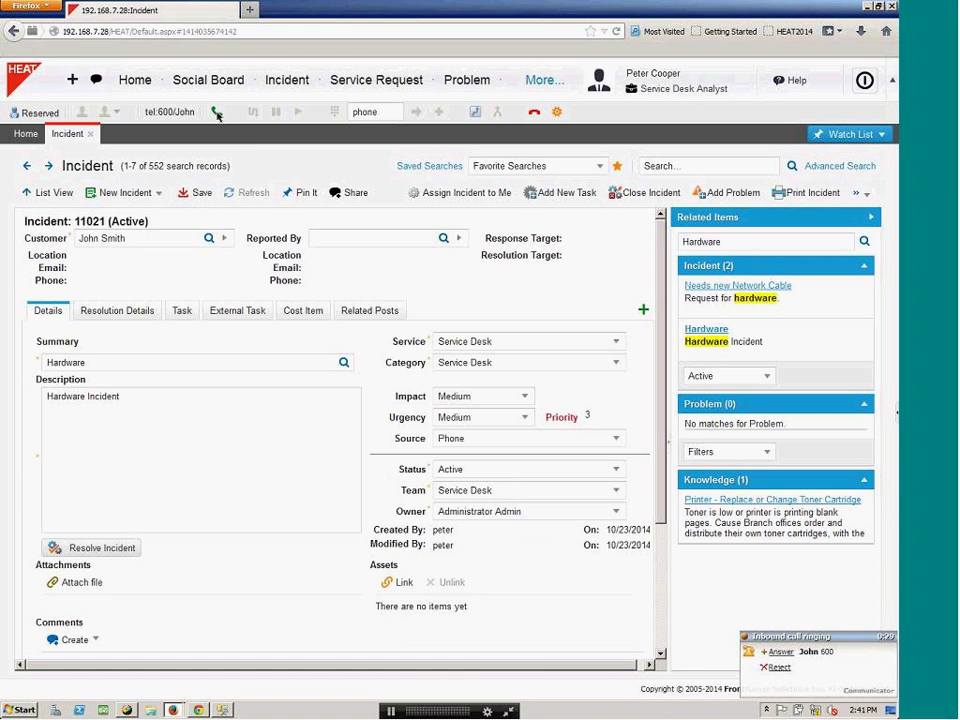
Step: Try to answer the inbound call, and return to the incident list without saving the new Hardware incident
click(217, 114)
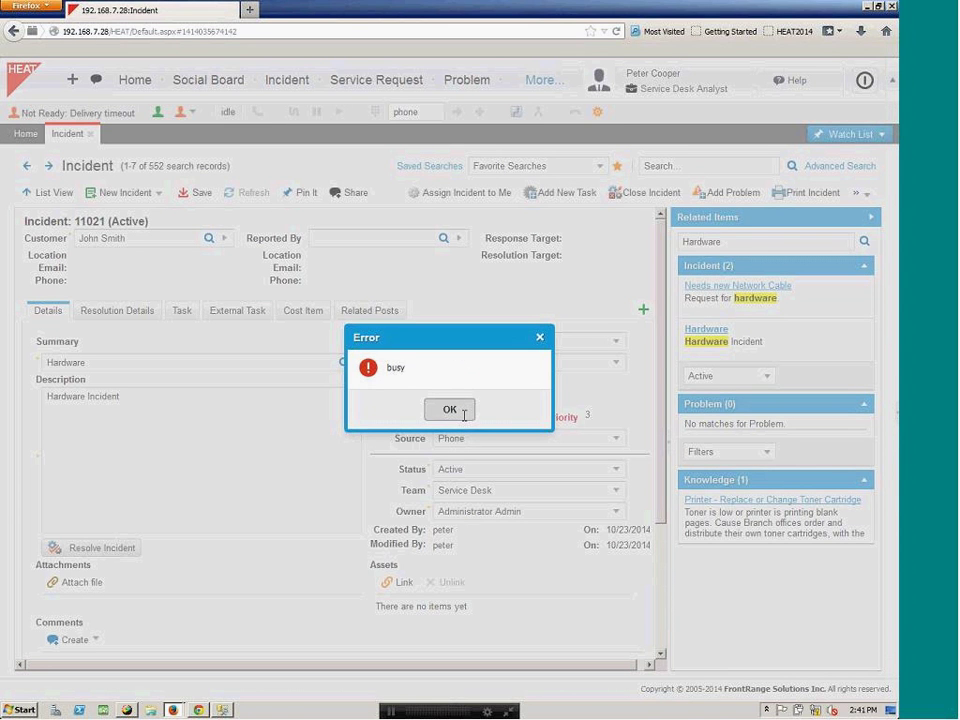
click(450, 410)
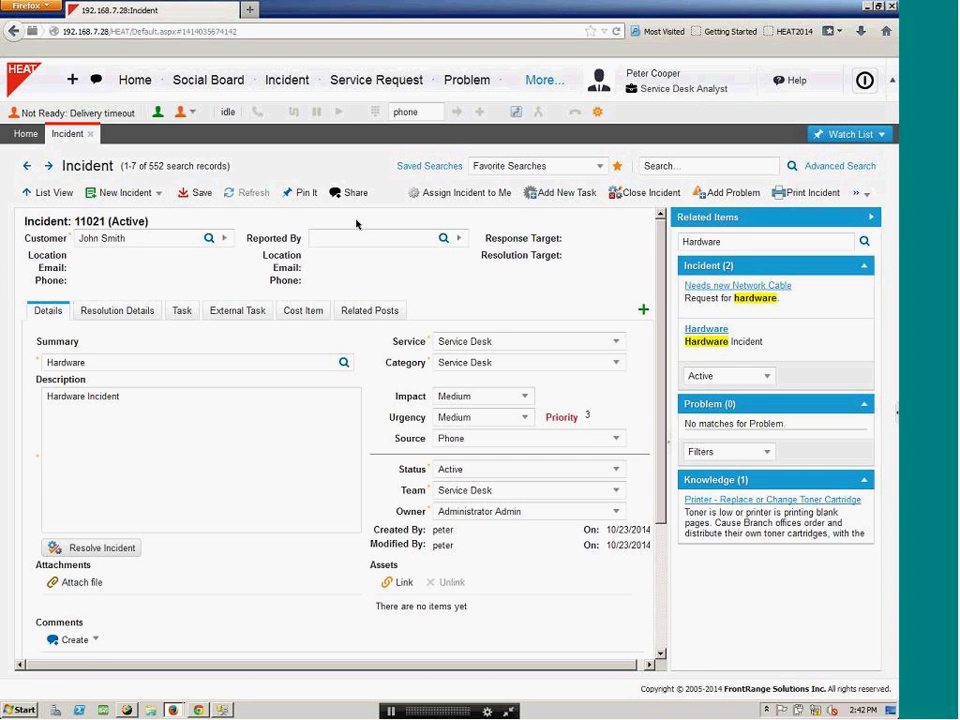
click(55, 199)
click(447, 442)
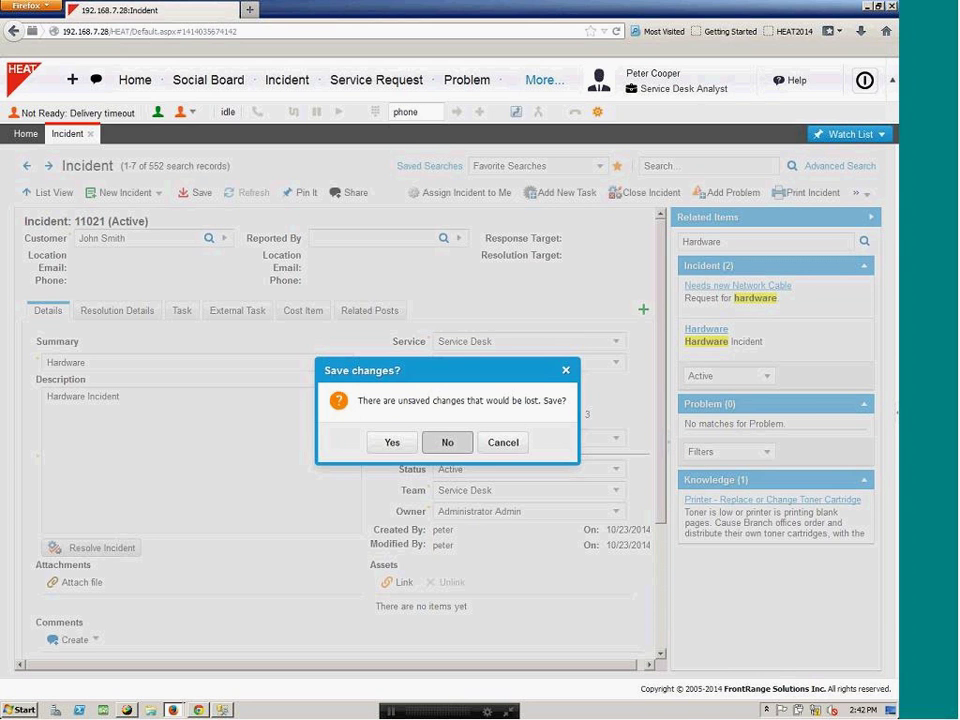
click(447, 442)
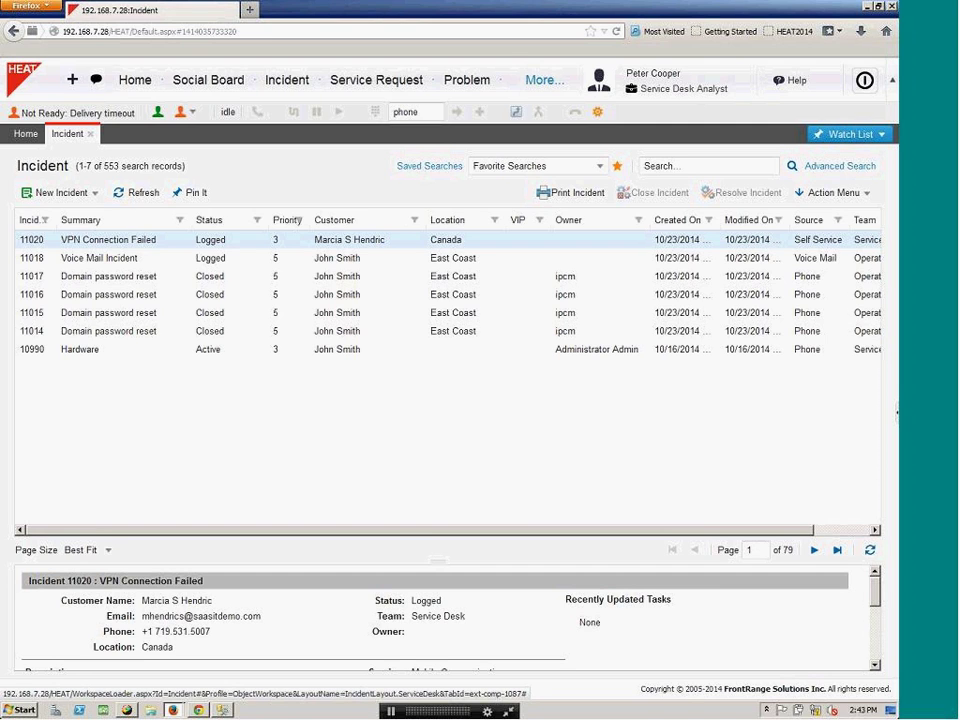
Step: Refresh the incident list and open the newest Domain password reset incident
key(XF86AudioMute)
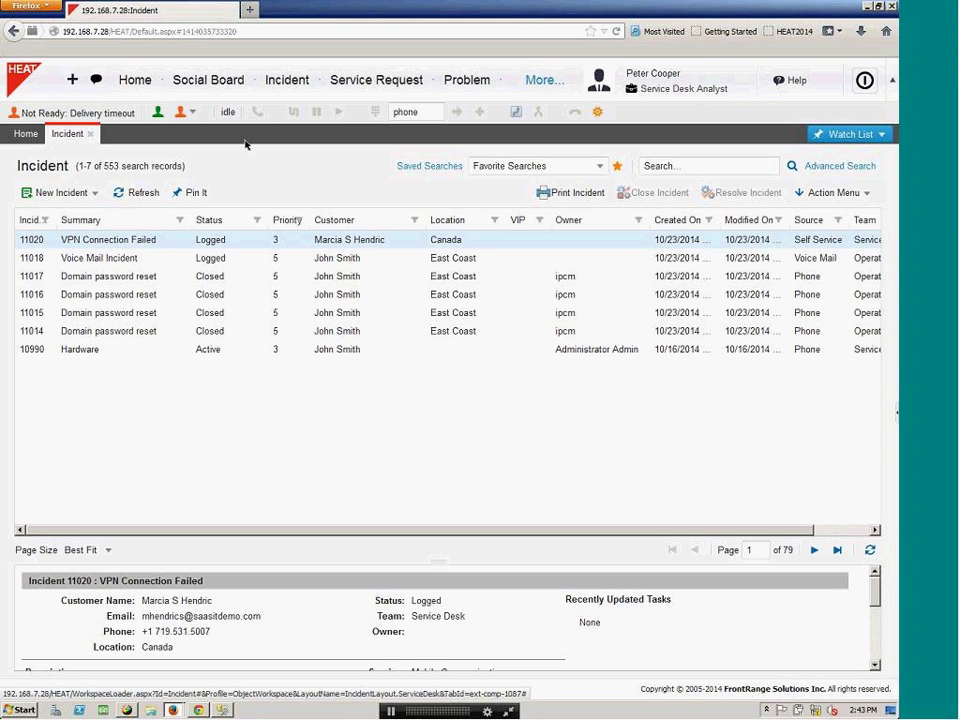
click(119, 196)
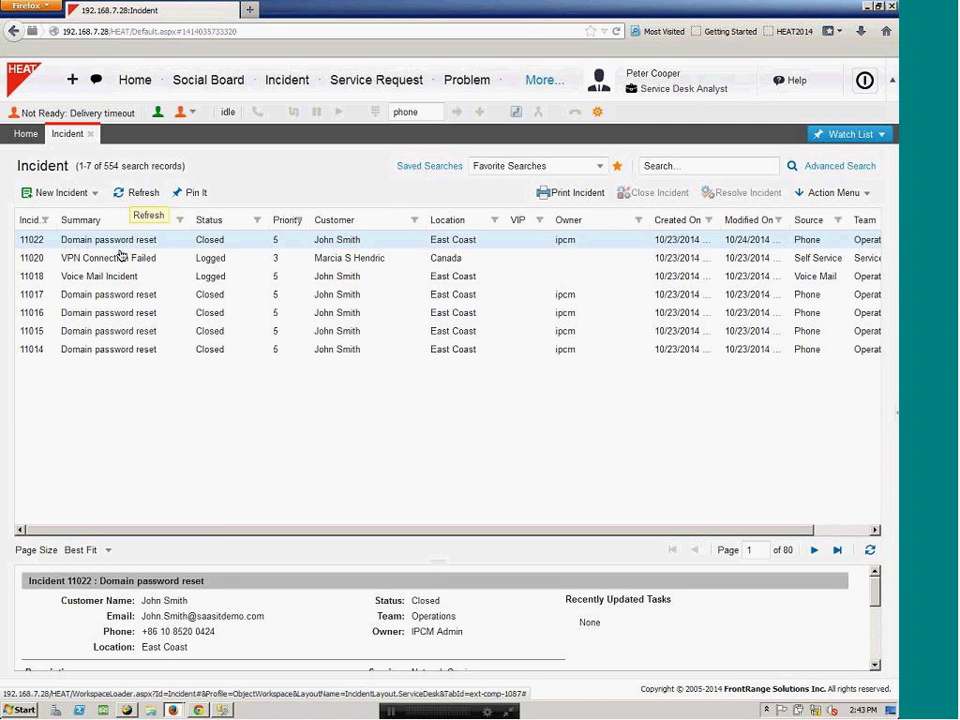
double_click(37, 246)
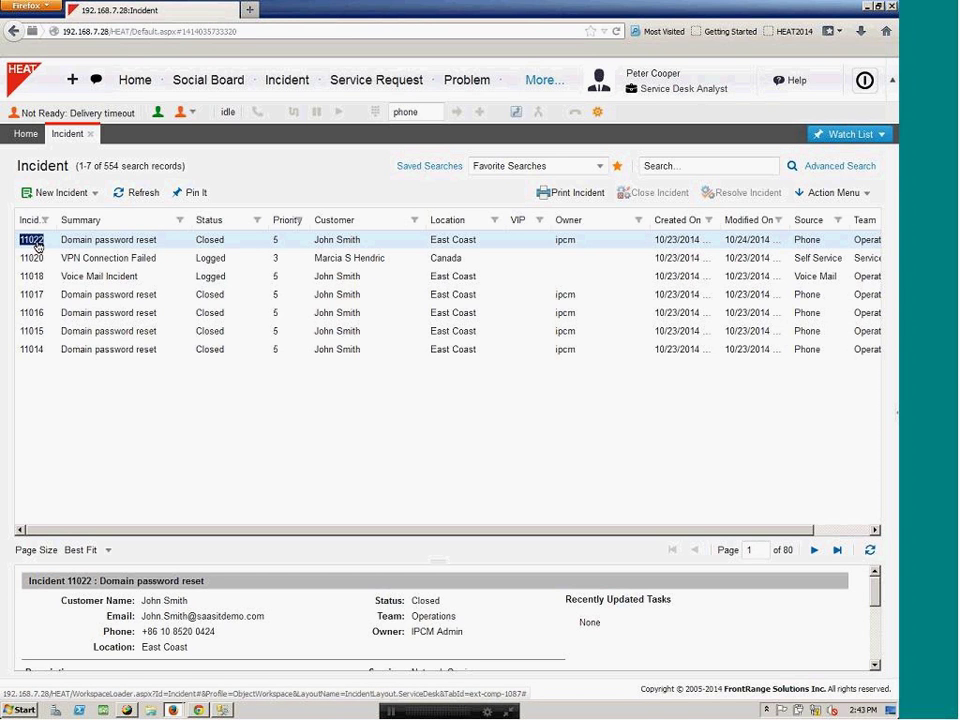
double_click(37, 246)
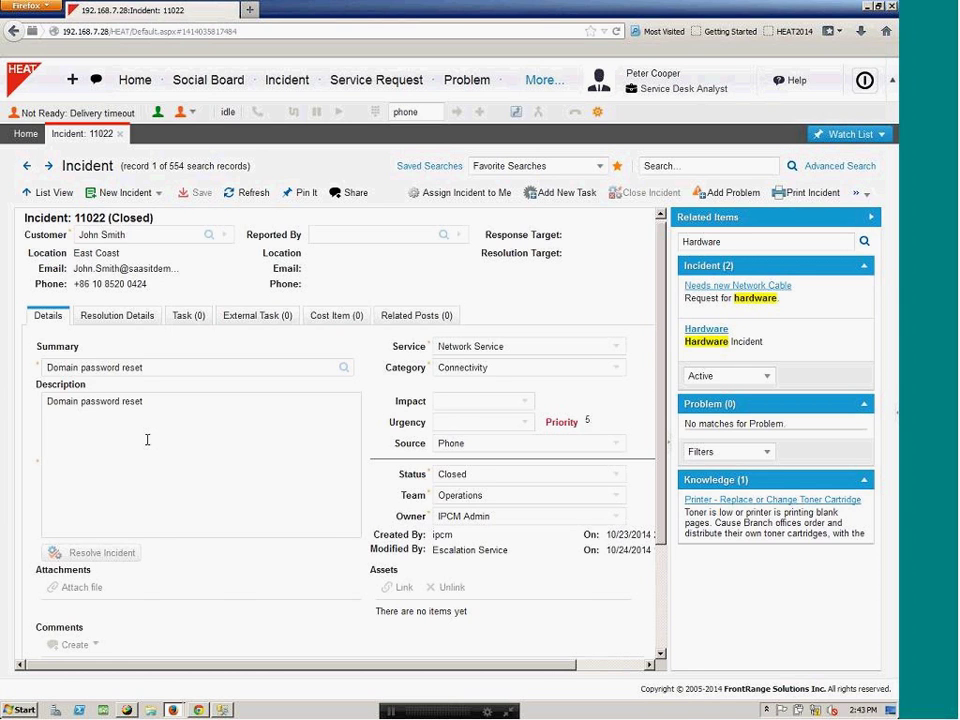
Step: Review the open Domain password reset incident and close the service desk analyst's Firefox window
scroll(147, 440, down, 3)
scroll(147, 440, up, 3)
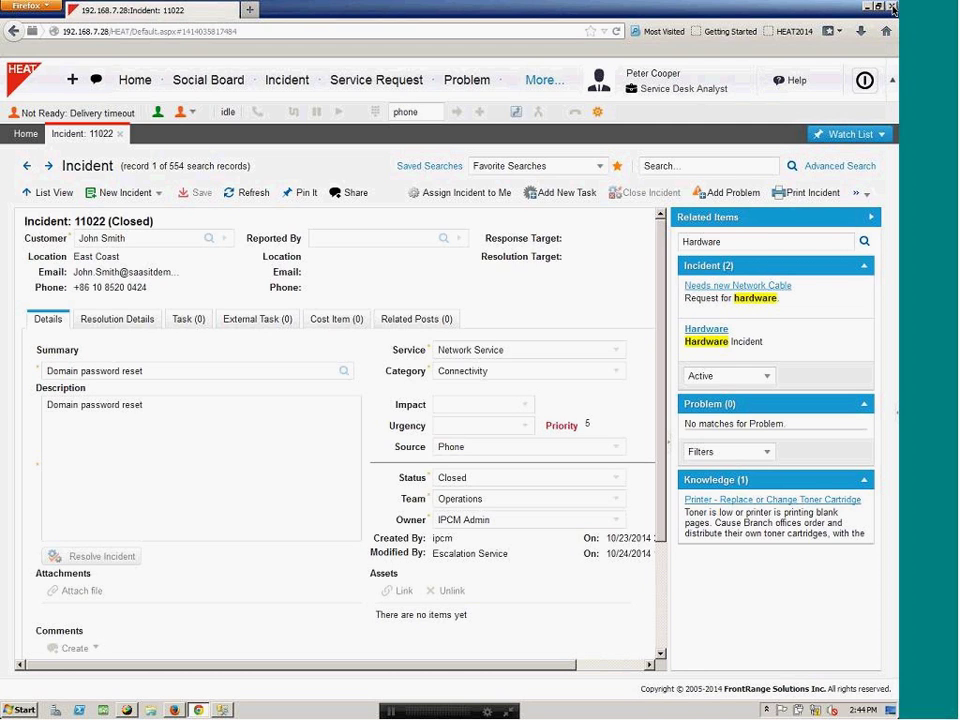
click(892, 7)
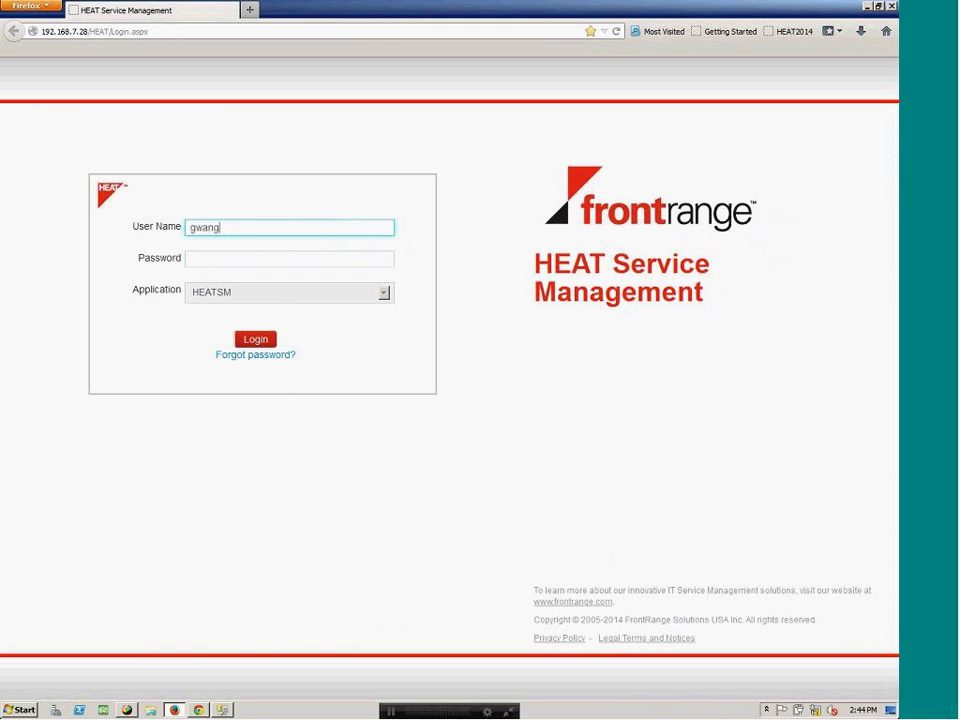
Step: Sign in to HEAT in a new Firefox window with the account password, using the Administrators role
key(Tab)
text(••••••)
key(Return)
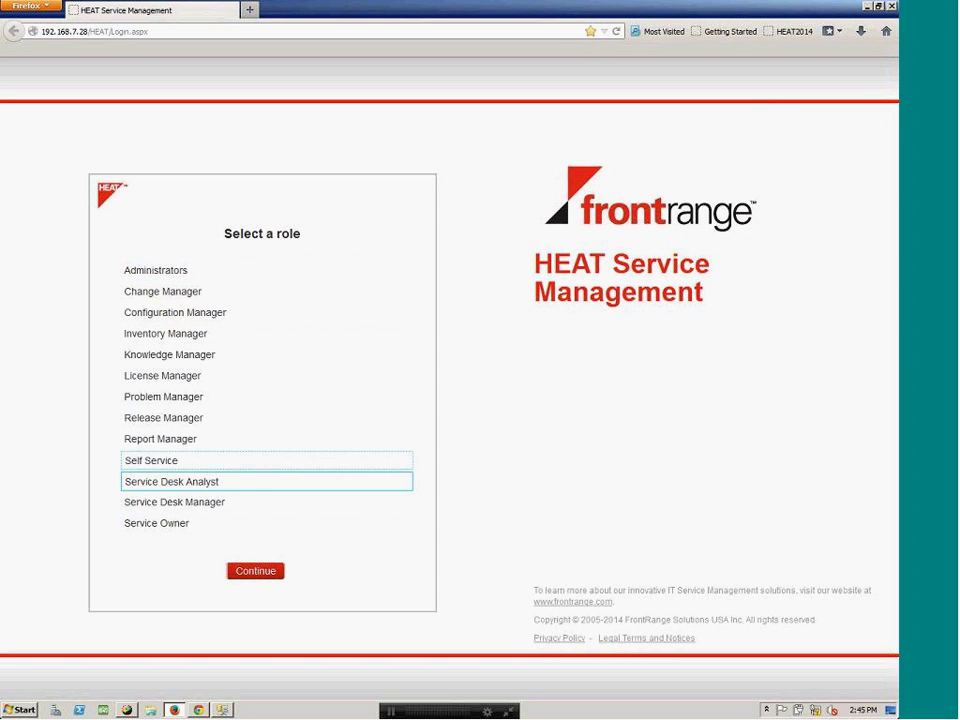
click(190, 271)
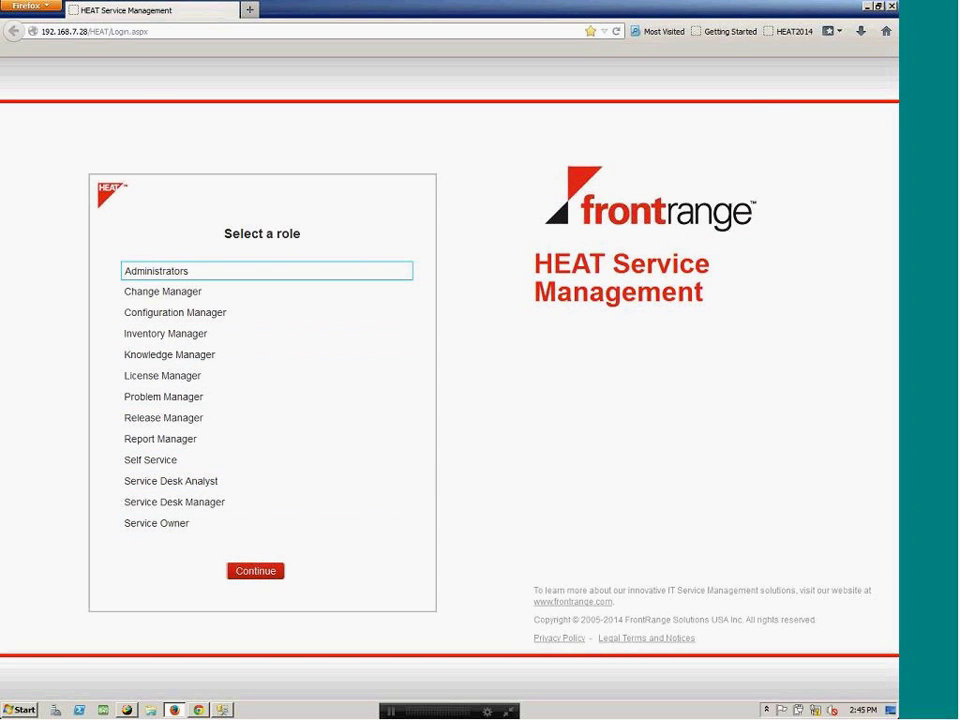
key(Return)
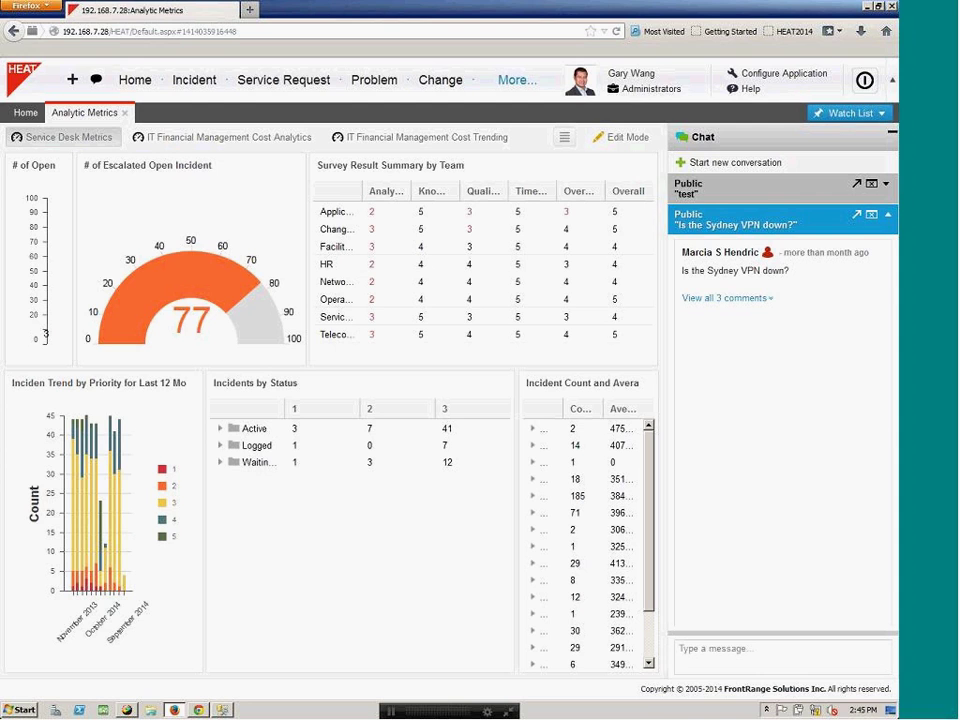
Step: Hide the Chat pane so the Service Desk Metrics dashboard uses the full page width
click(892, 132)
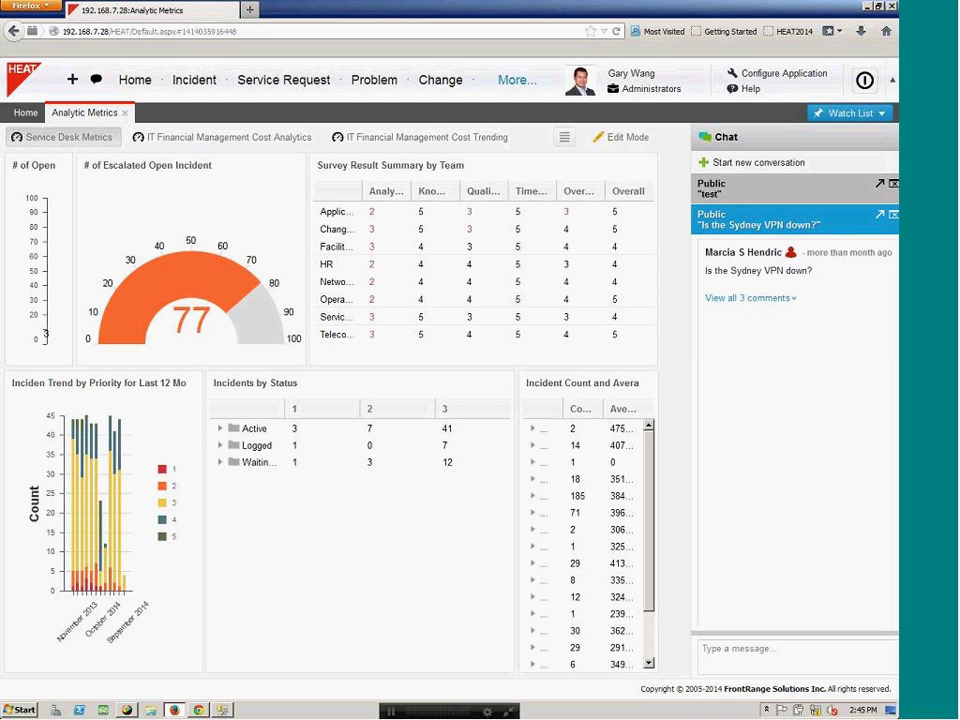
drag(690, 400, 776, 400)
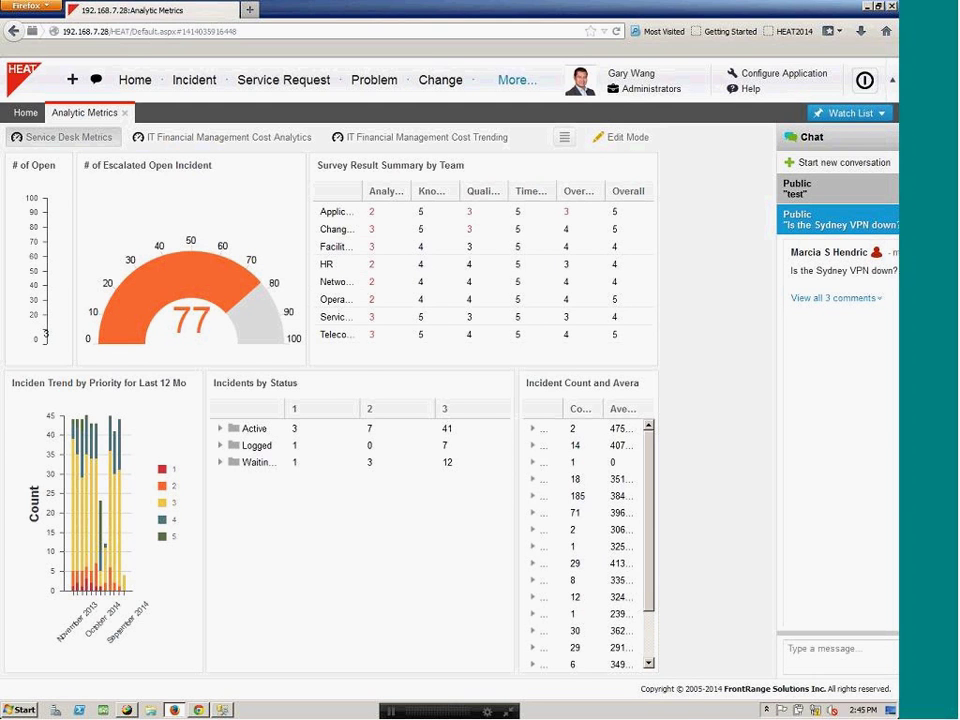
mouse_move(232, 228)
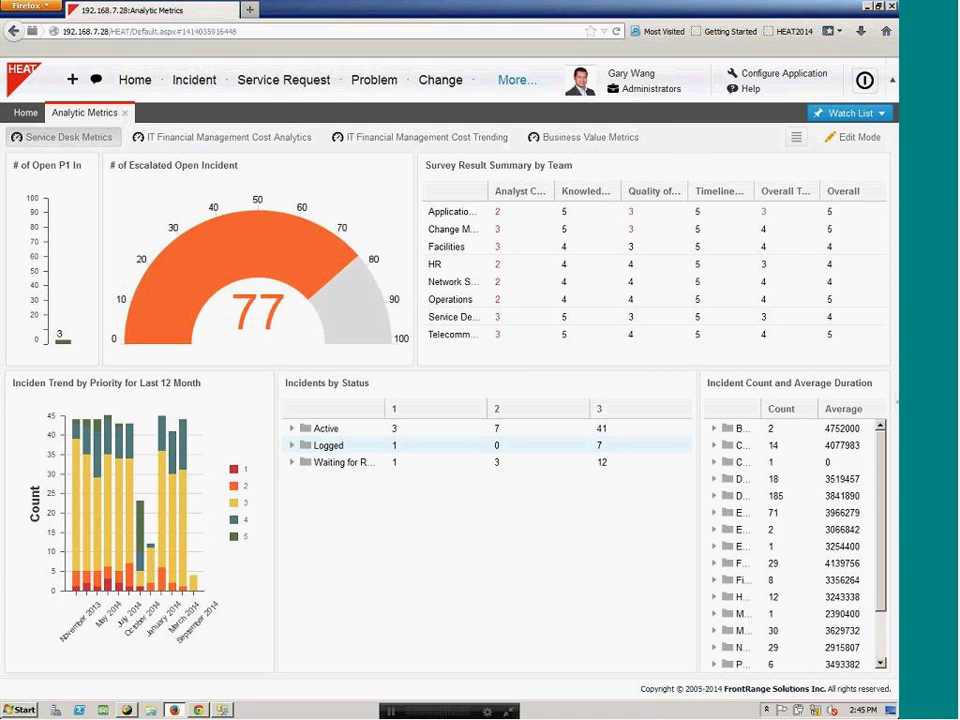
Step: Search the incident list for the customer's first name plus "outlook" and open the first matching incident
click(194, 80)
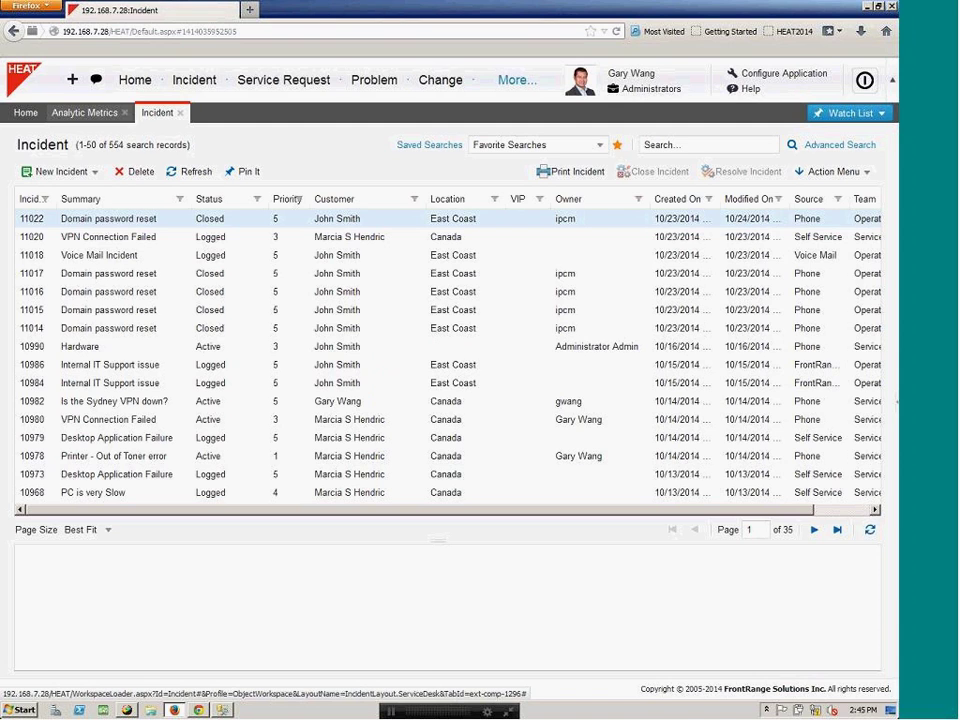
click(693, 144)
text(marcia outlook)
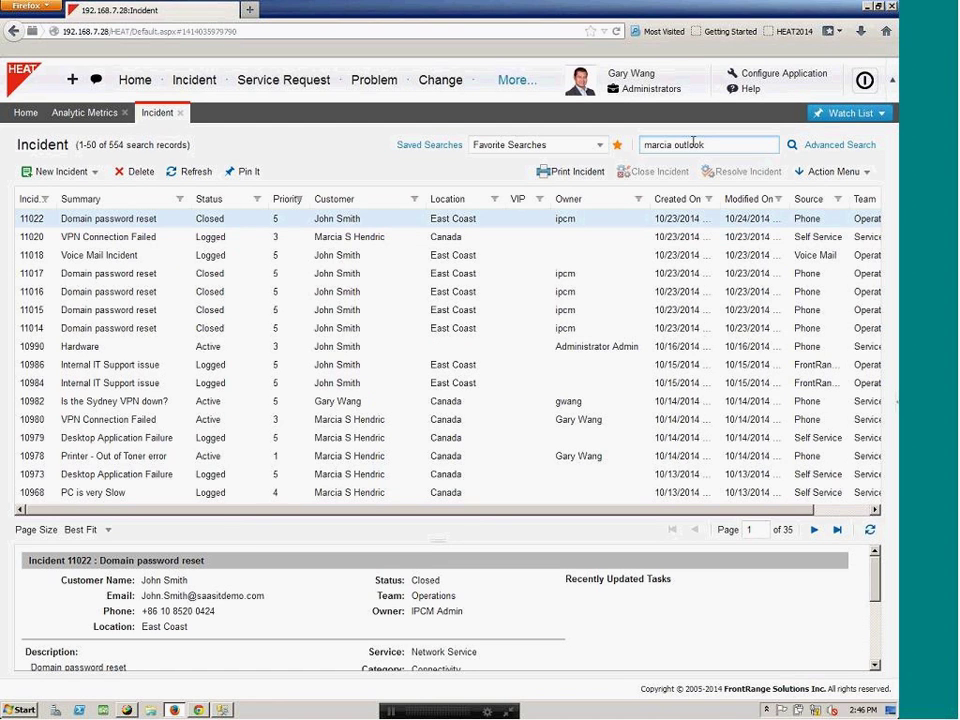
key(Return)
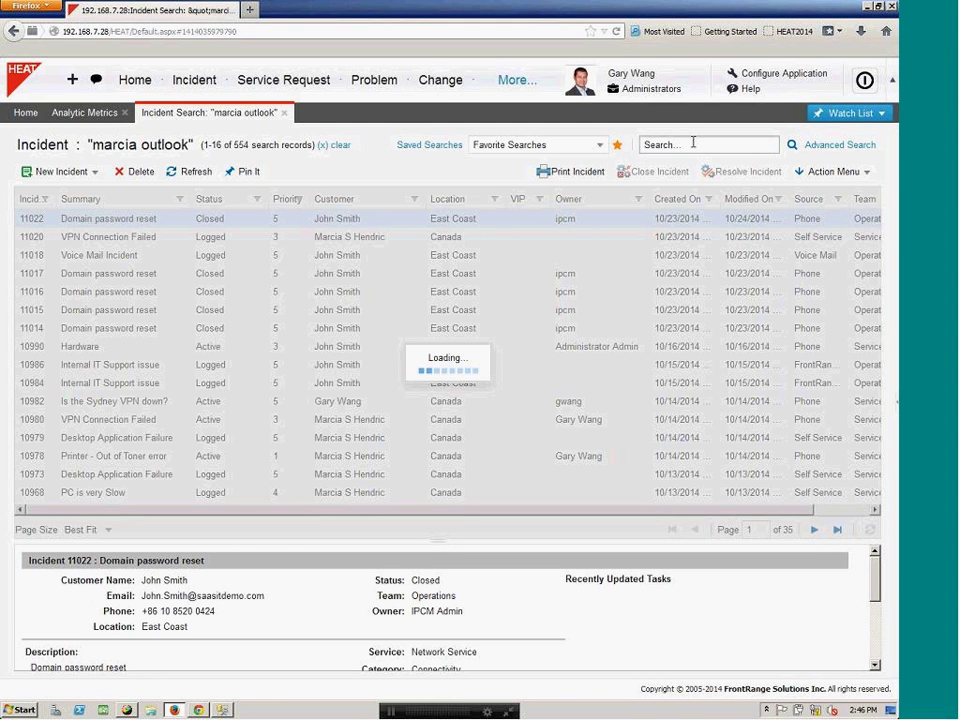
double_click(84, 217)
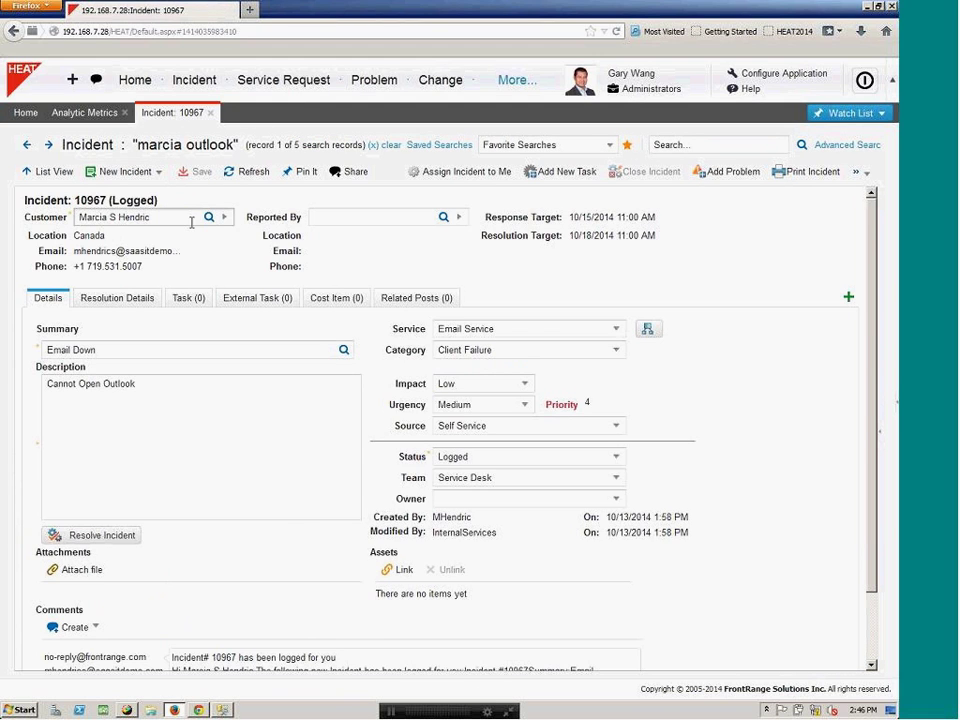
Step: Create a new incident from the VPN Connection Failure template
click(159, 172)
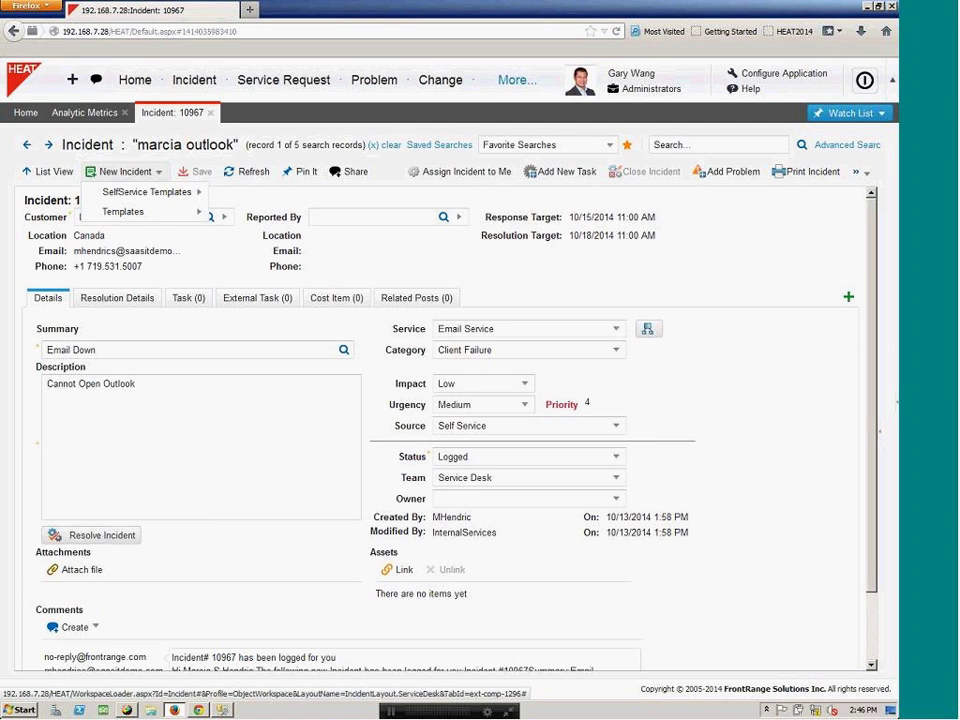
mouse_move(150, 211)
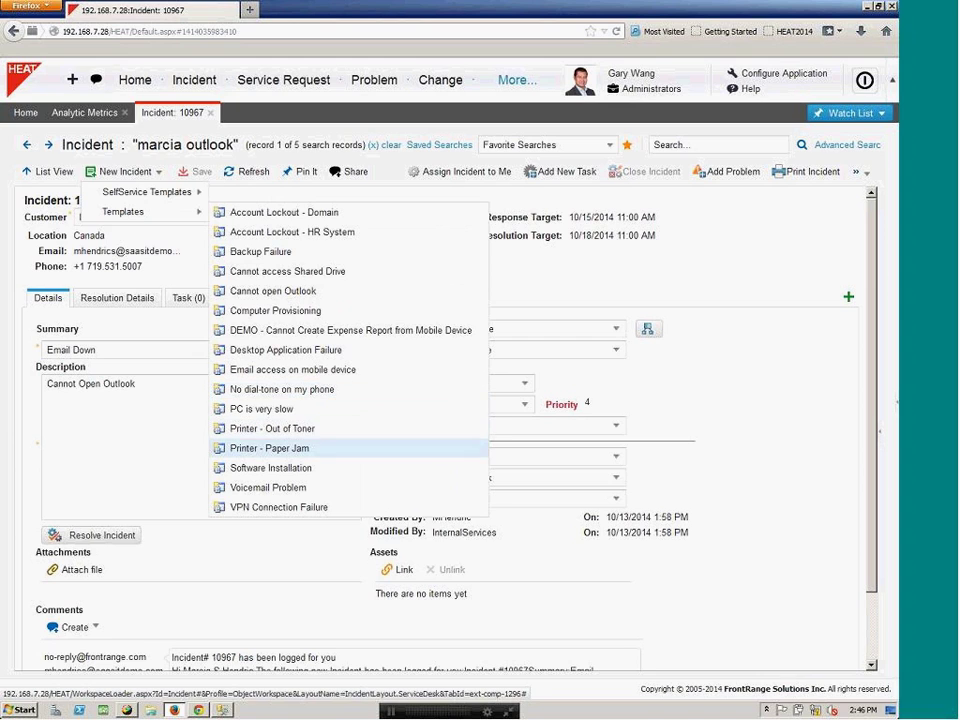
click(306, 508)
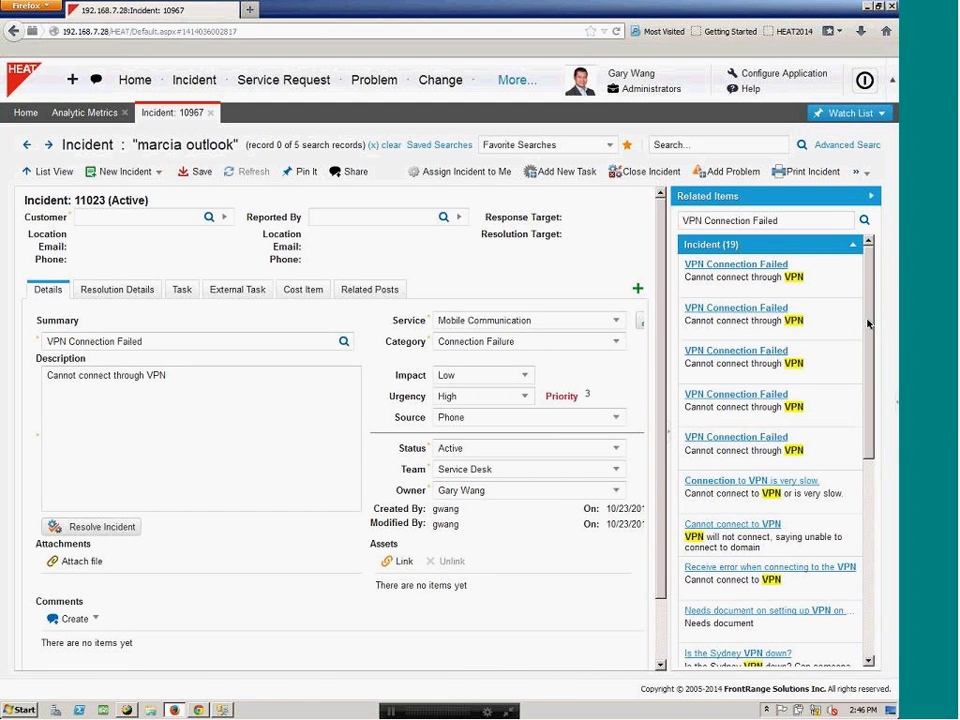
Step: Examine the related incidents, problems and knowledge articles suggested for the new VPN Connection Failed incident
scroll(866, 343, down, 1)
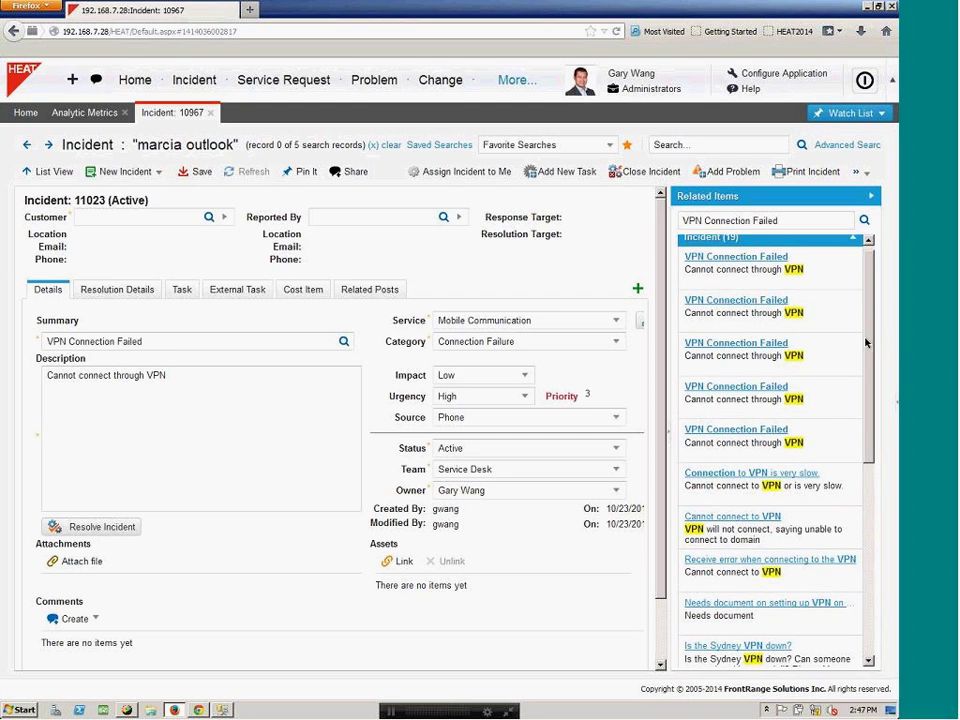
scroll(866, 343, down, 1)
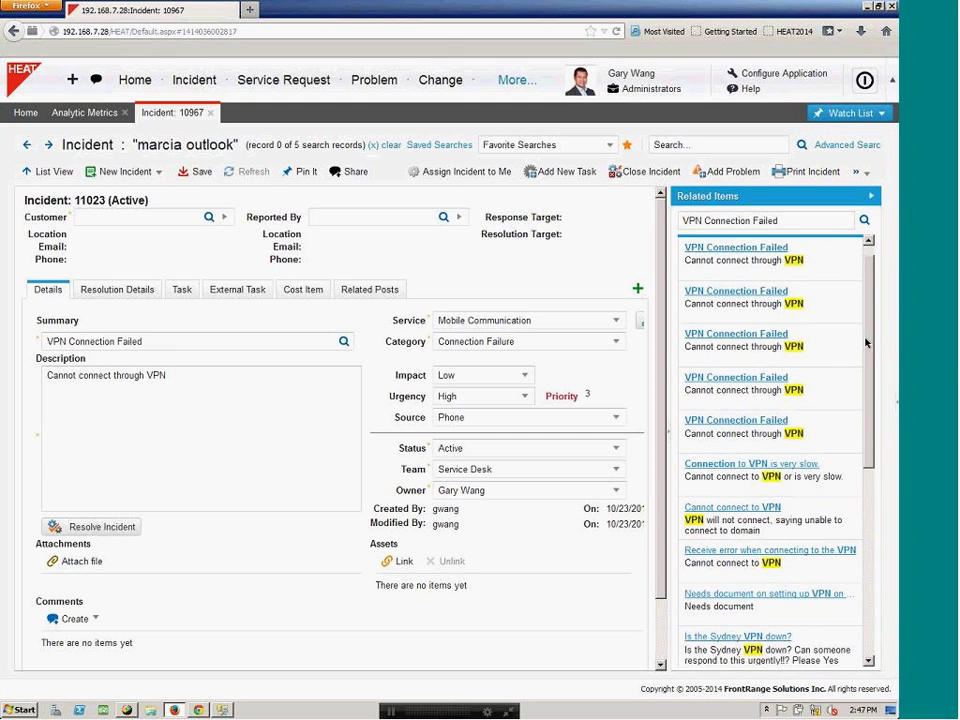
scroll(864, 360, down, 1)
scroll(862, 371, down, 1)
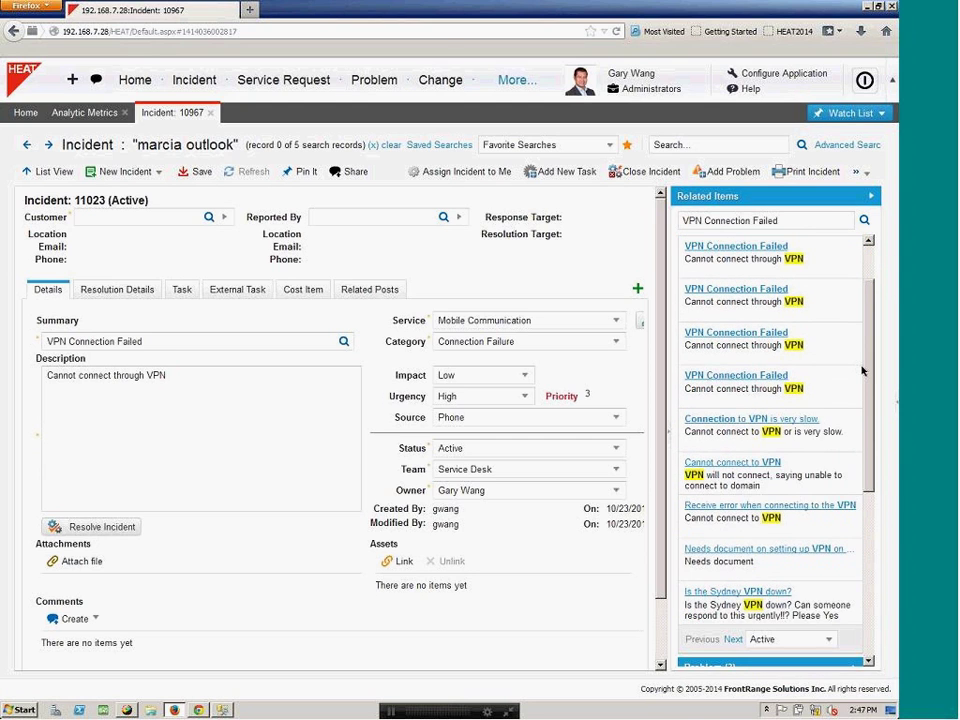
scroll(862, 371, down, 1)
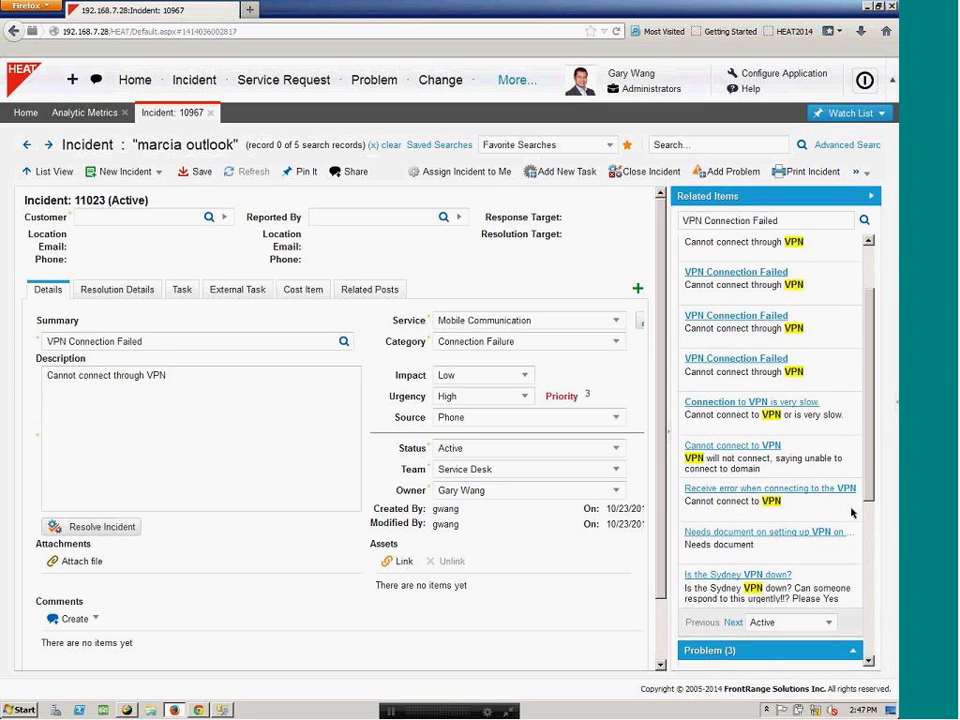
scroll(852, 512, down, 5)
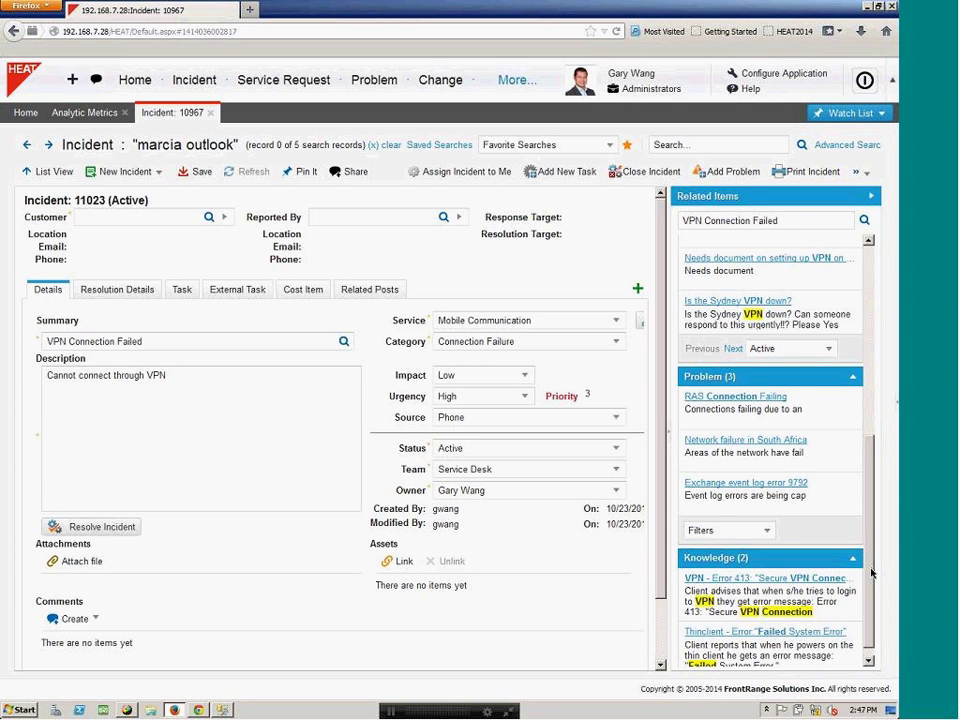
scroll(871, 573, up, 1)
scroll(871, 573, up, 1)
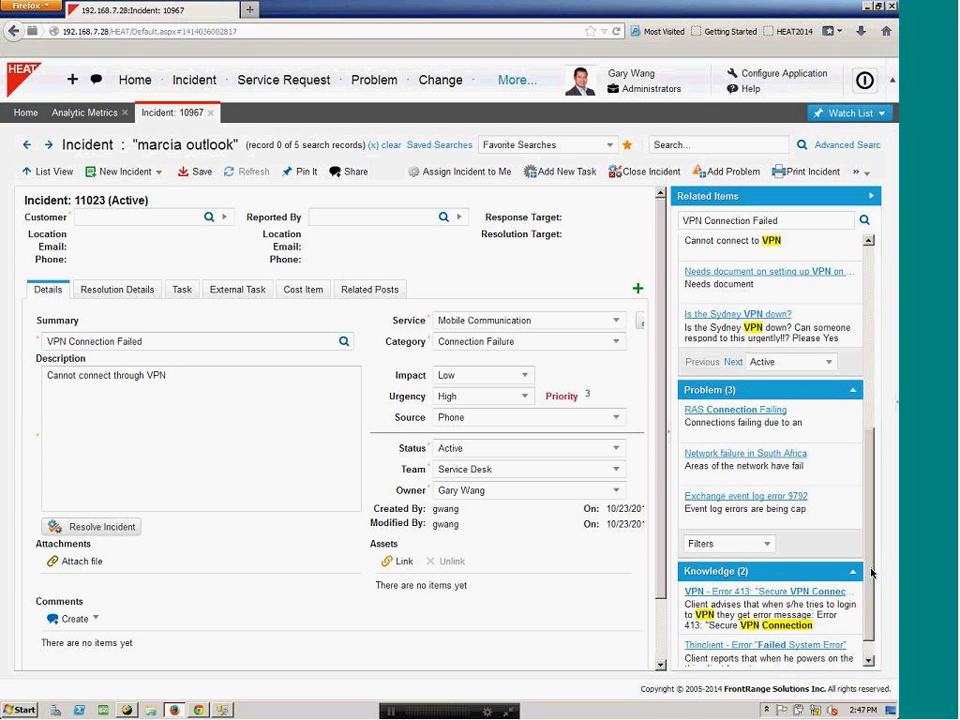
scroll(871, 565, up, 1)
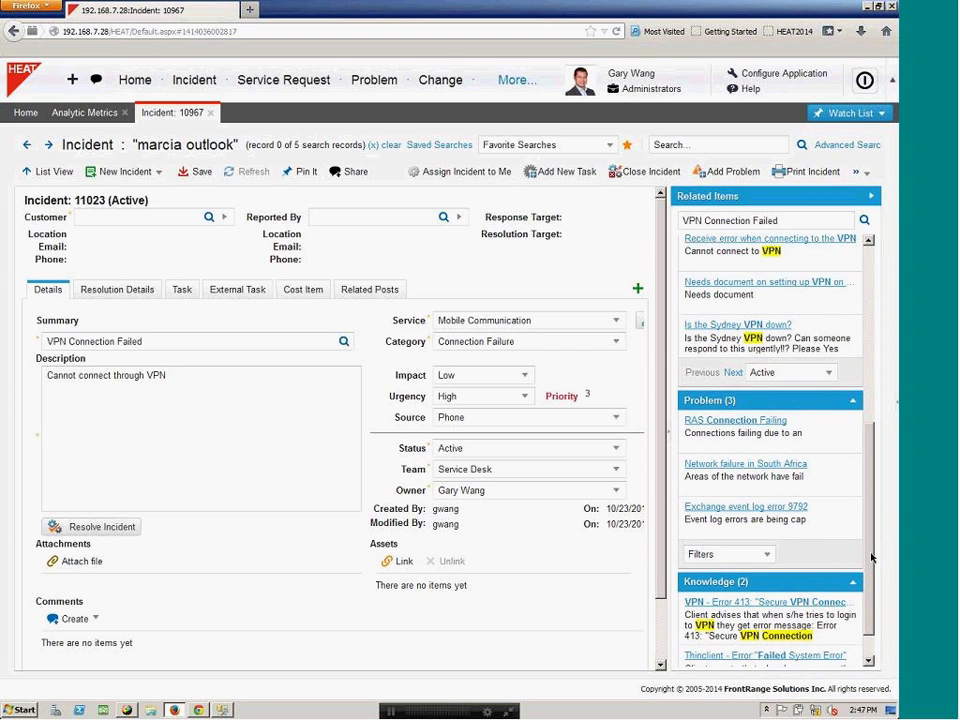
scroll(871, 558, up, 1)
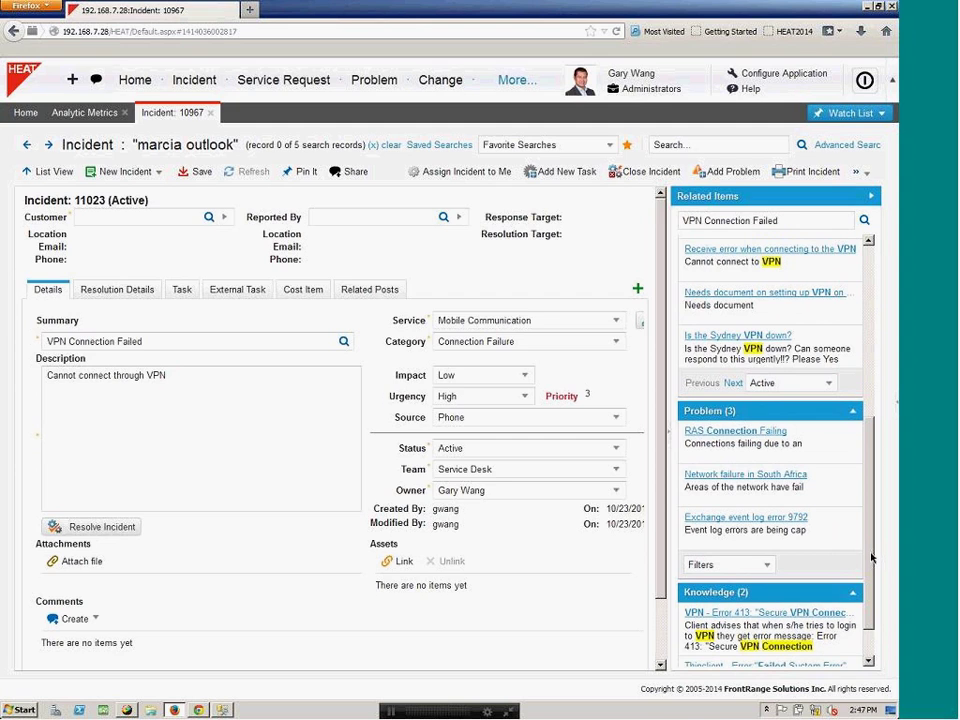
scroll(871, 558, up, 1)
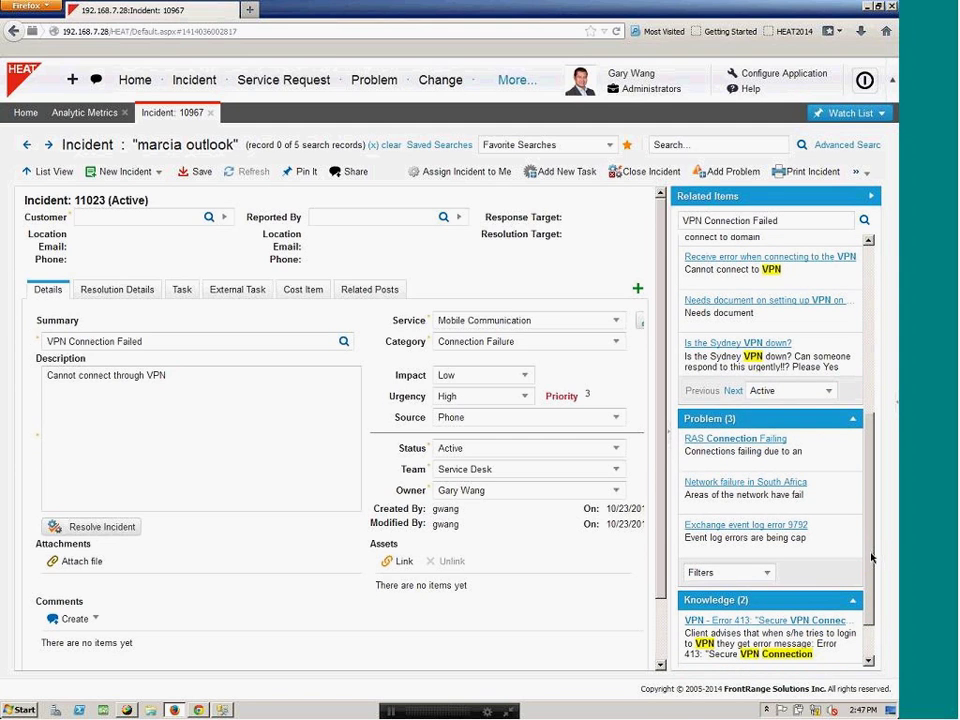
scroll(871, 558, up, 1)
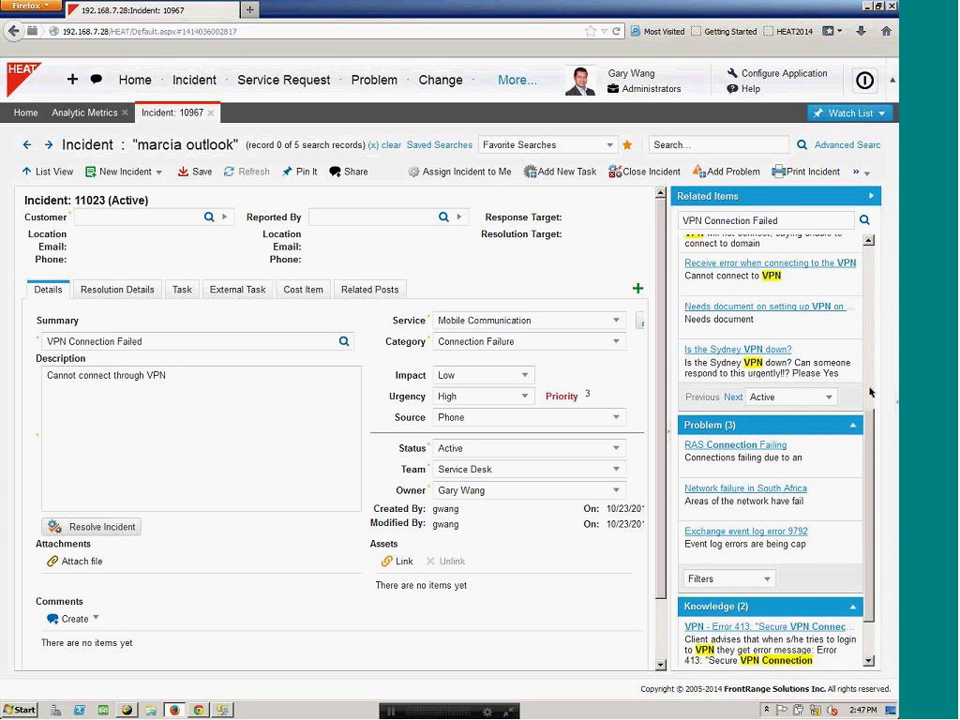
drag(871, 392, 869, 350)
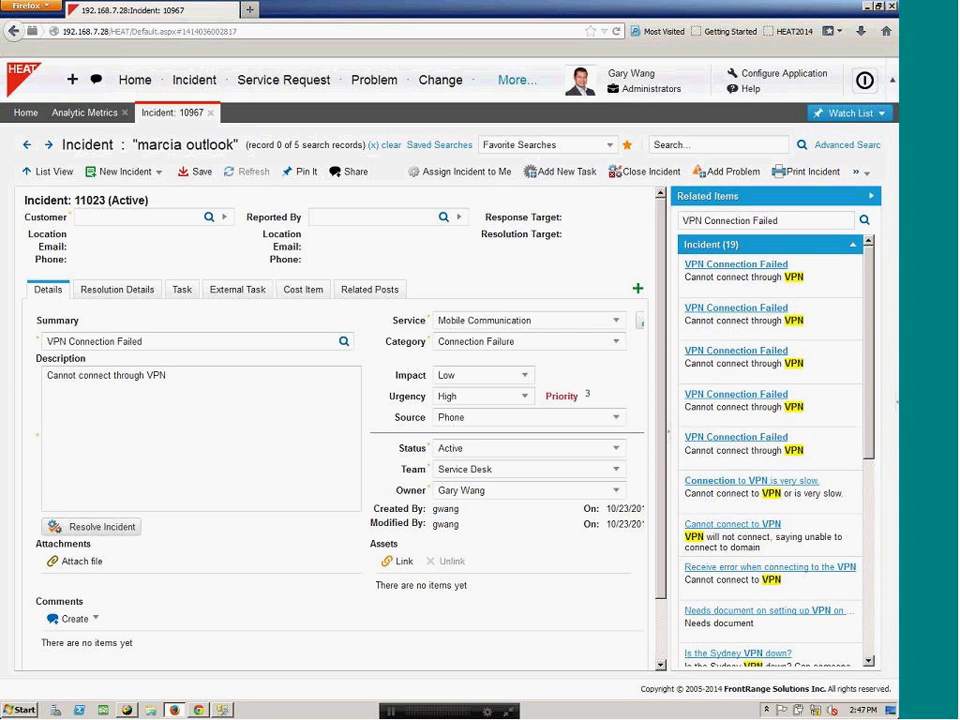
drag(868, 320, 868, 325)
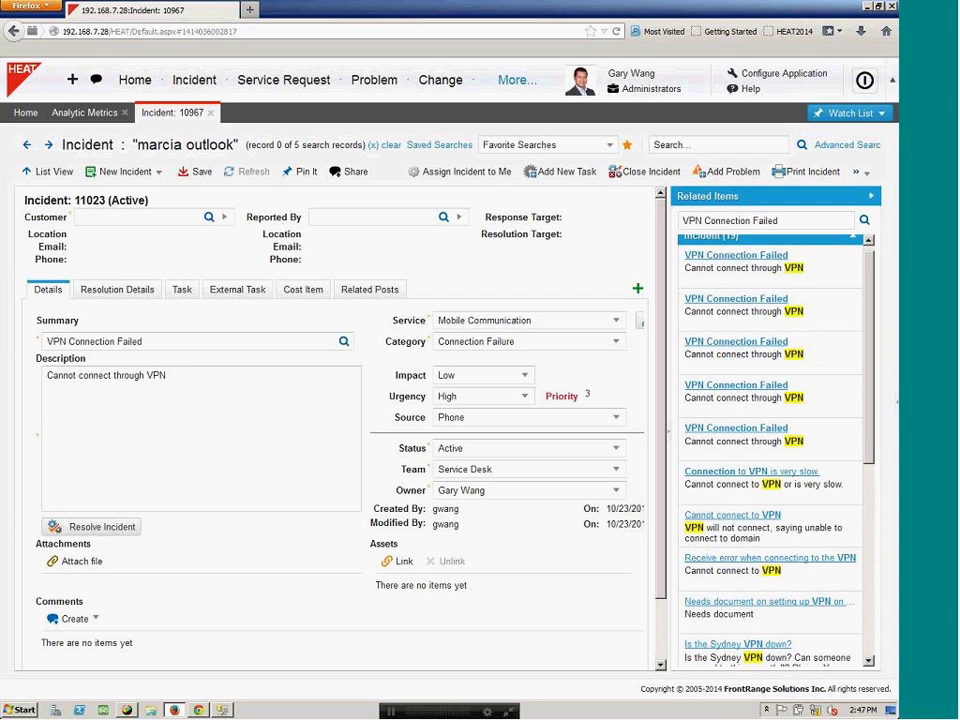
Step: Preview the related RAS Connection Failing problem without linking it, and collapse the Related Items pane
scroll(770, 450, down, 5)
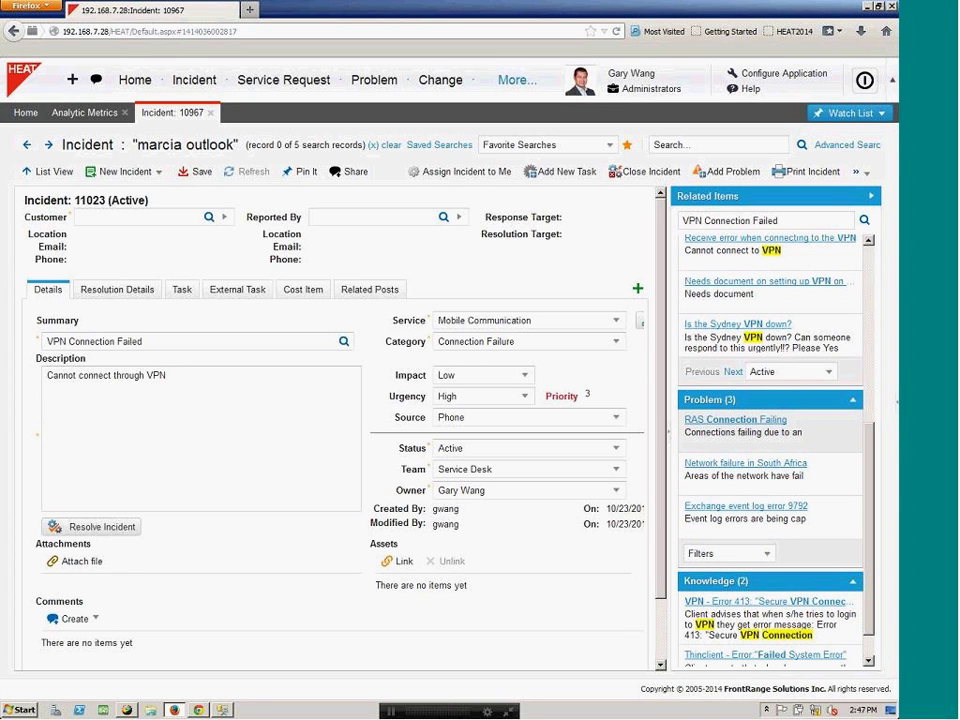
click(736, 420)
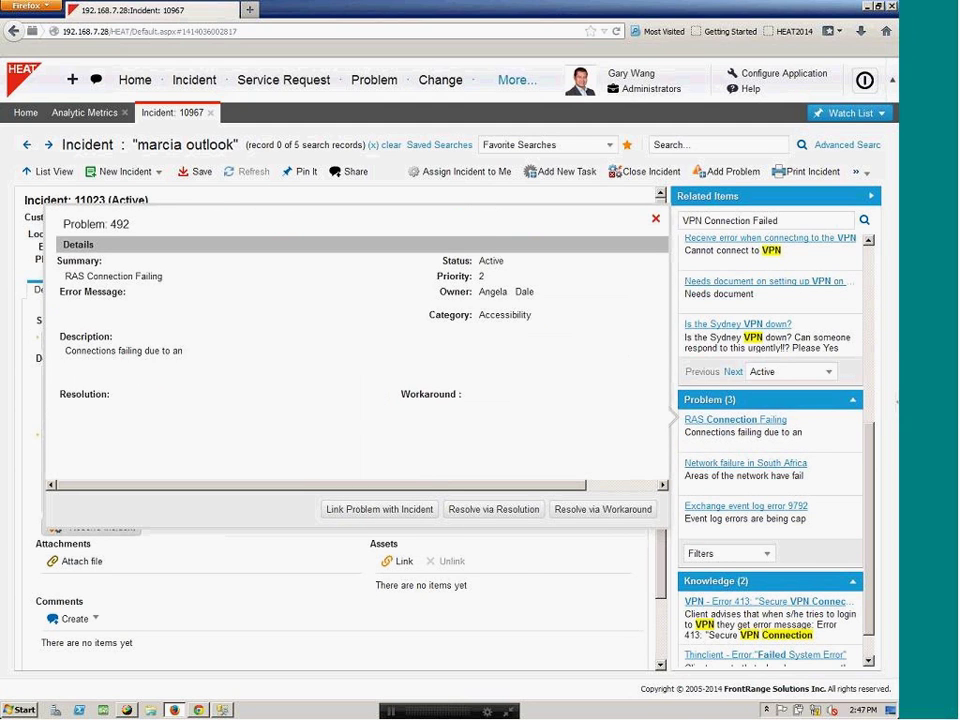
click(655, 218)
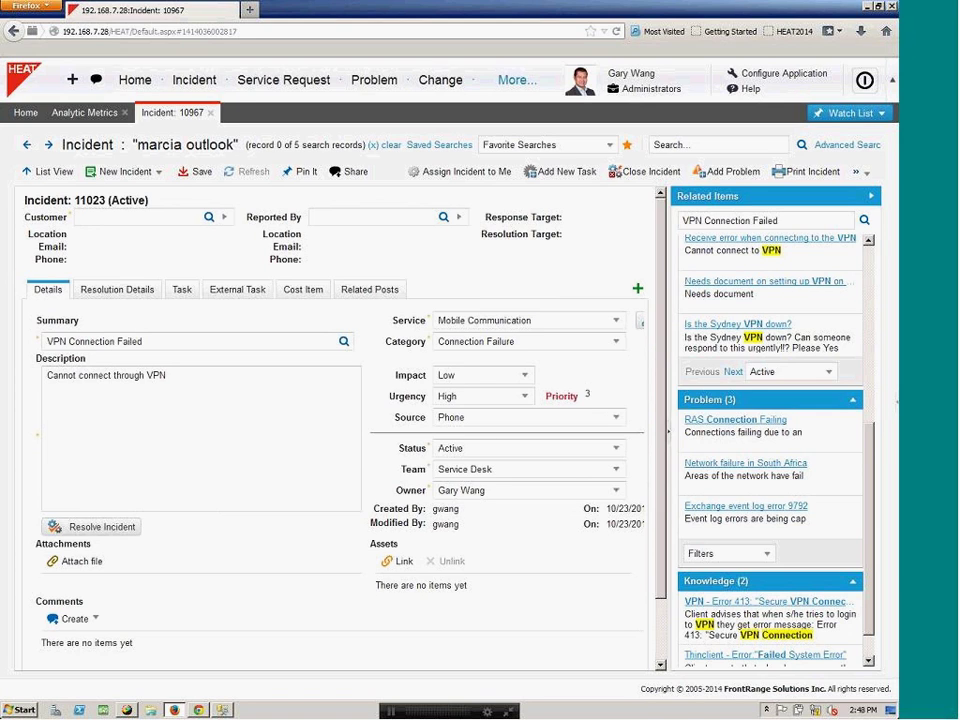
click(669, 431)
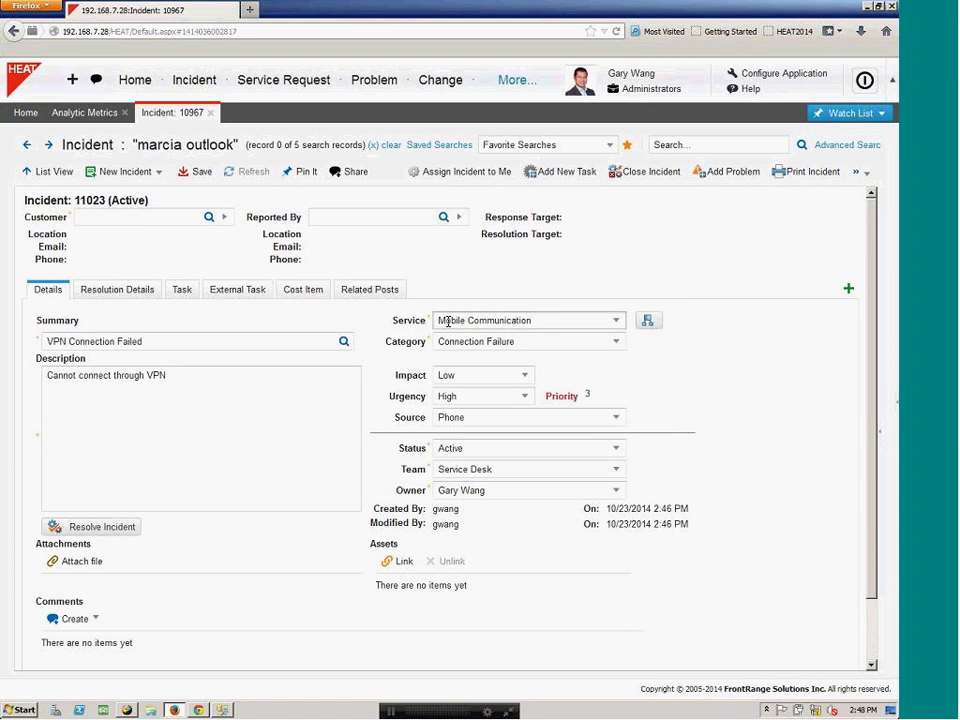
Step: Examine the VPN Connection Failed incident form and the pinned and recent items in the Watch List
click(141, 379)
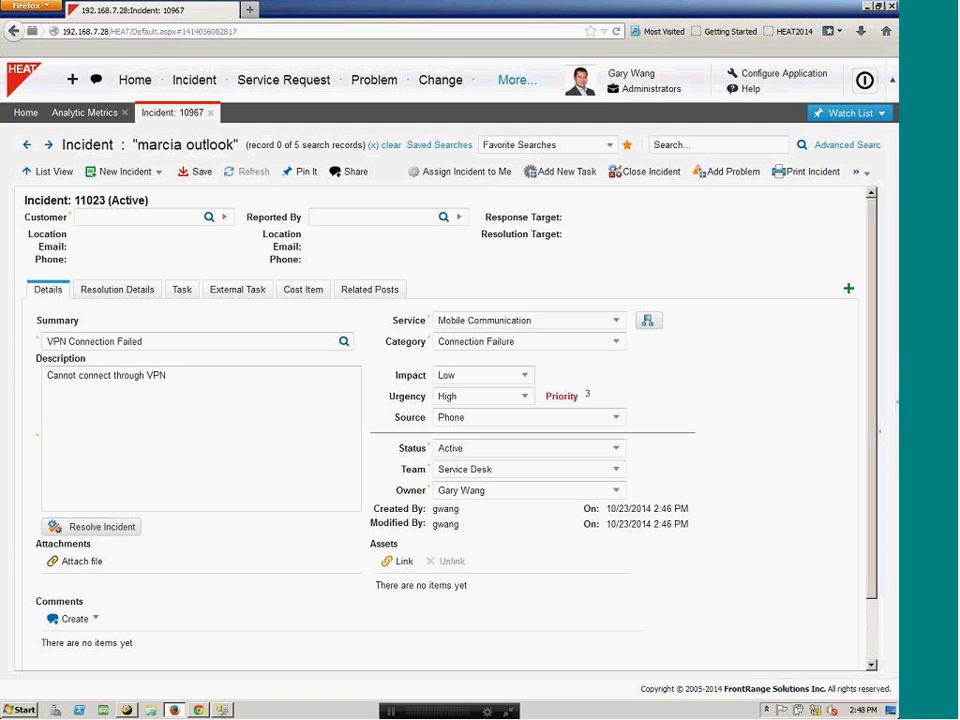
scroll(450, 430, down, 1)
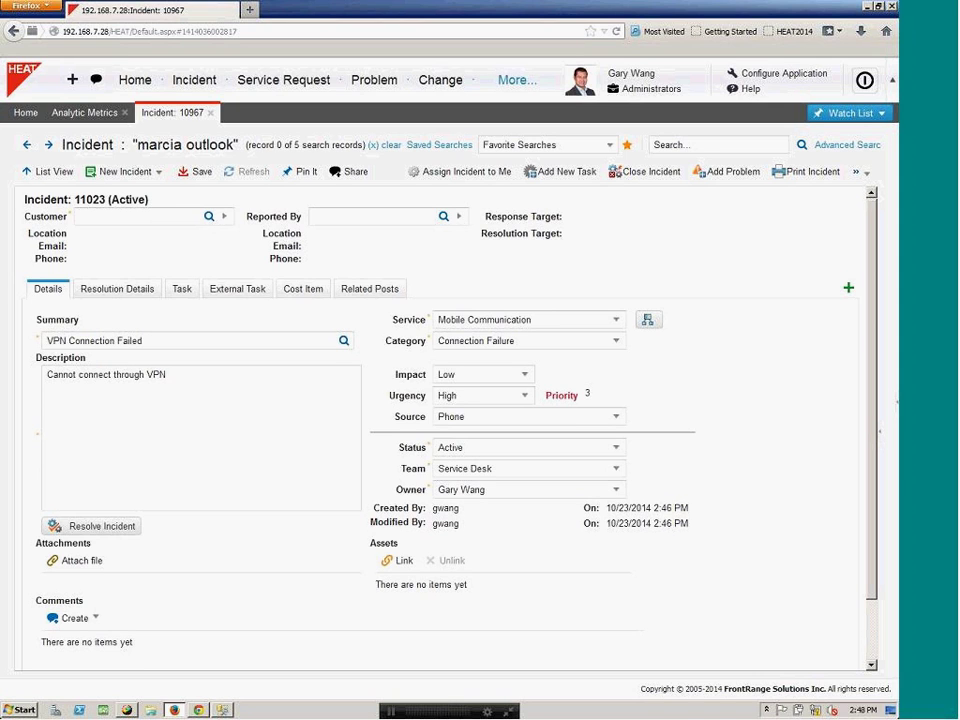
scroll(450, 430, down, 1)
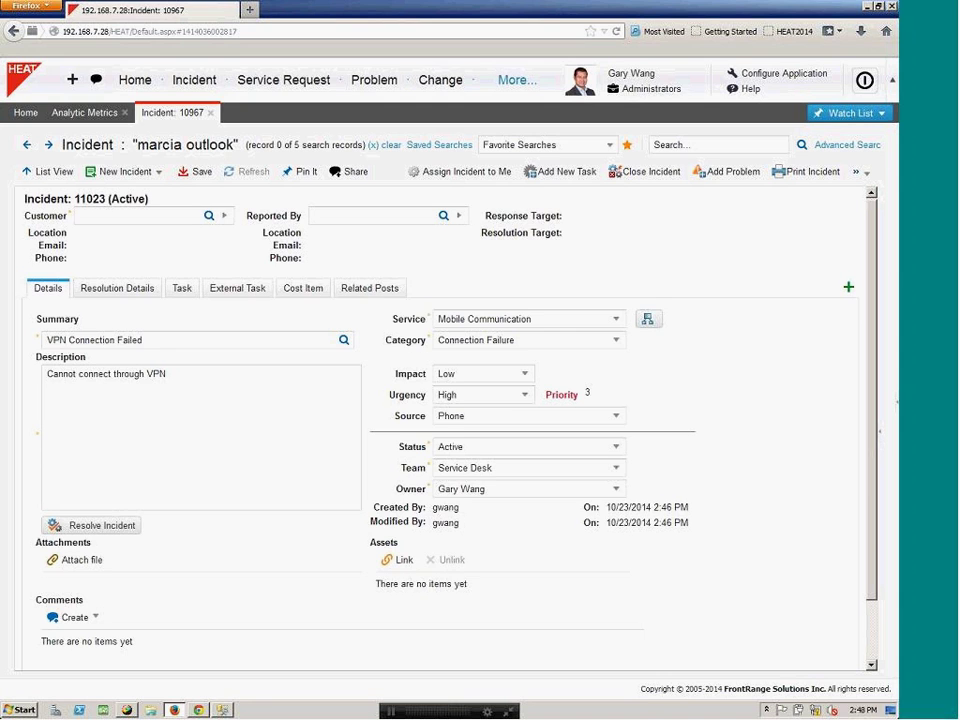
scroll(450, 430, down, 1)
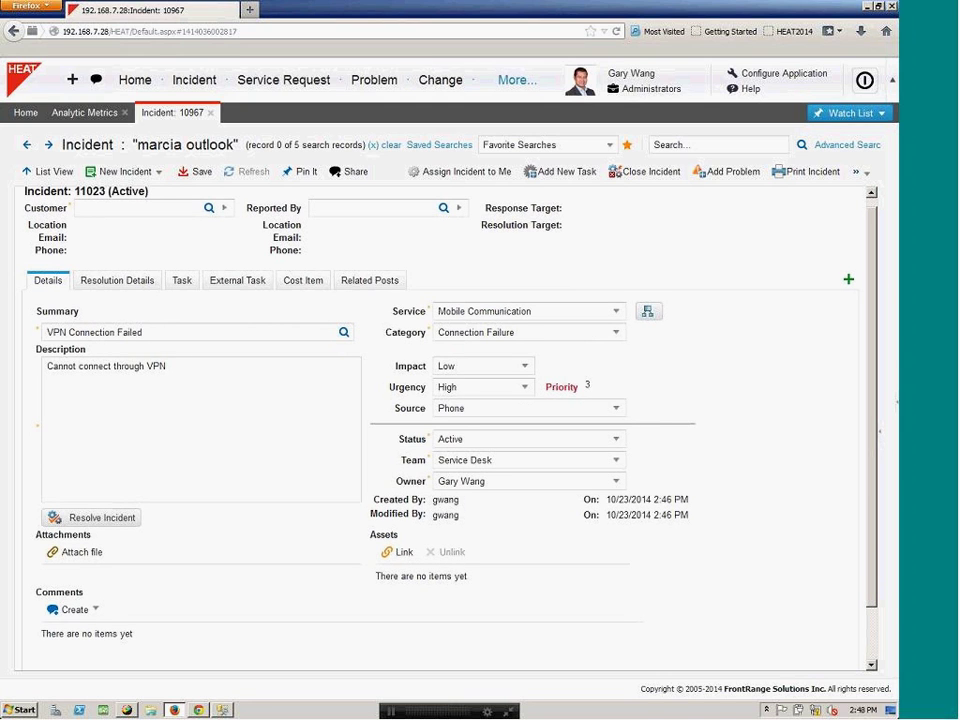
scroll(450, 430, down, 1)
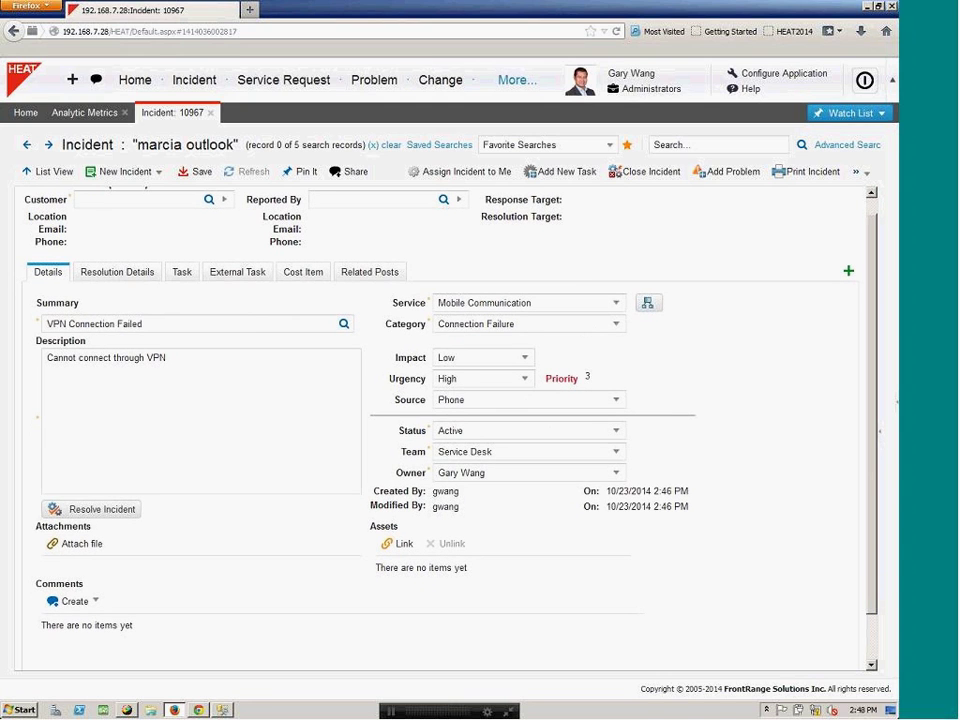
scroll(450, 430, down, 1)
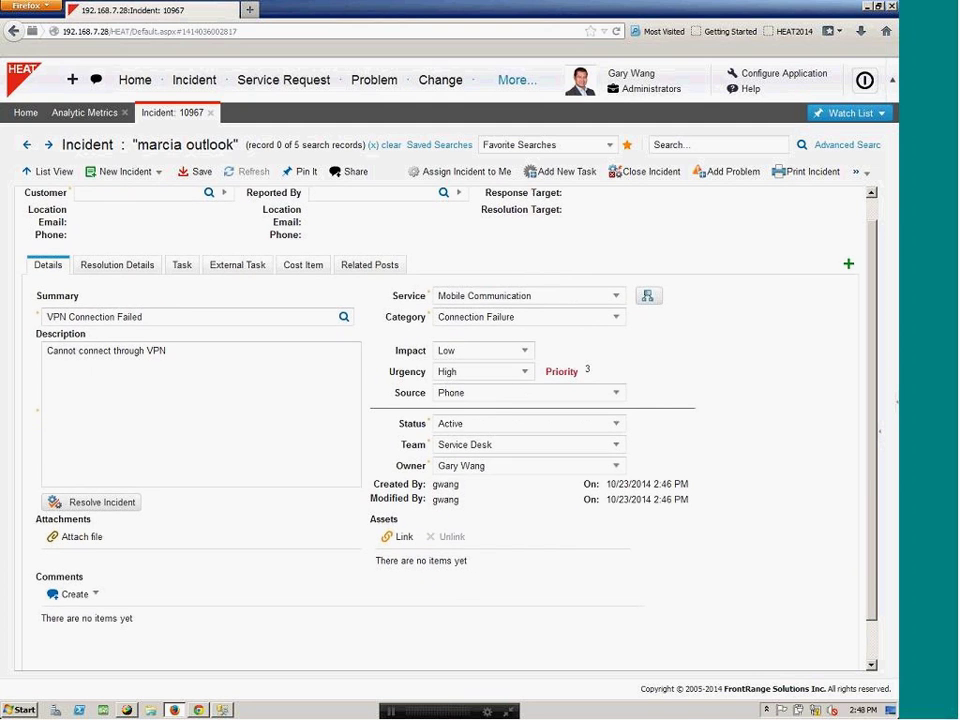
scroll(450, 430, up, 3)
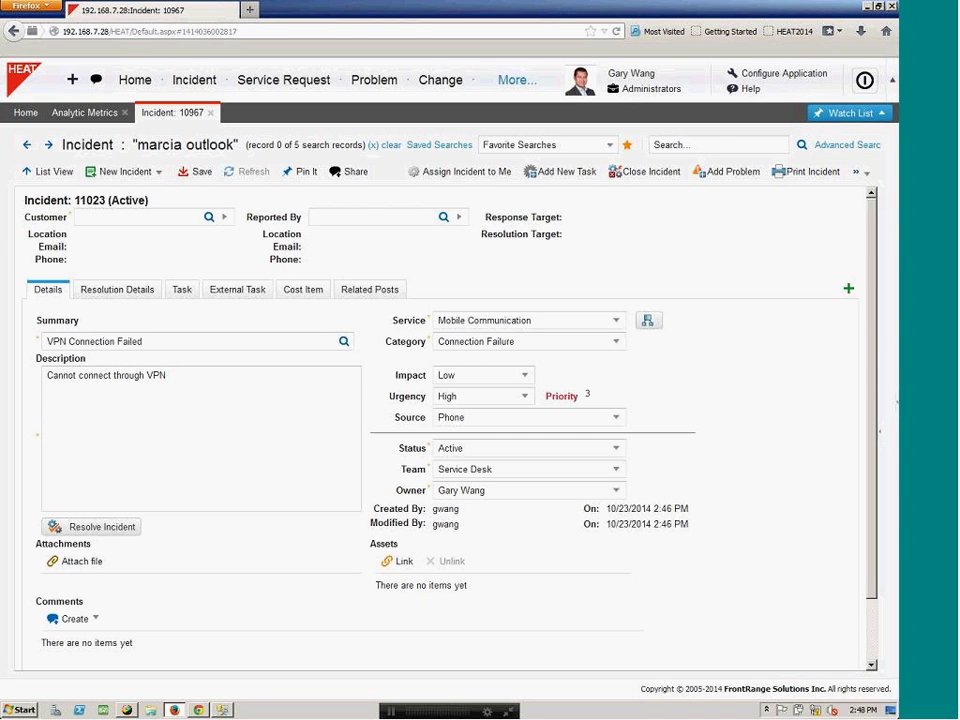
click(850, 113)
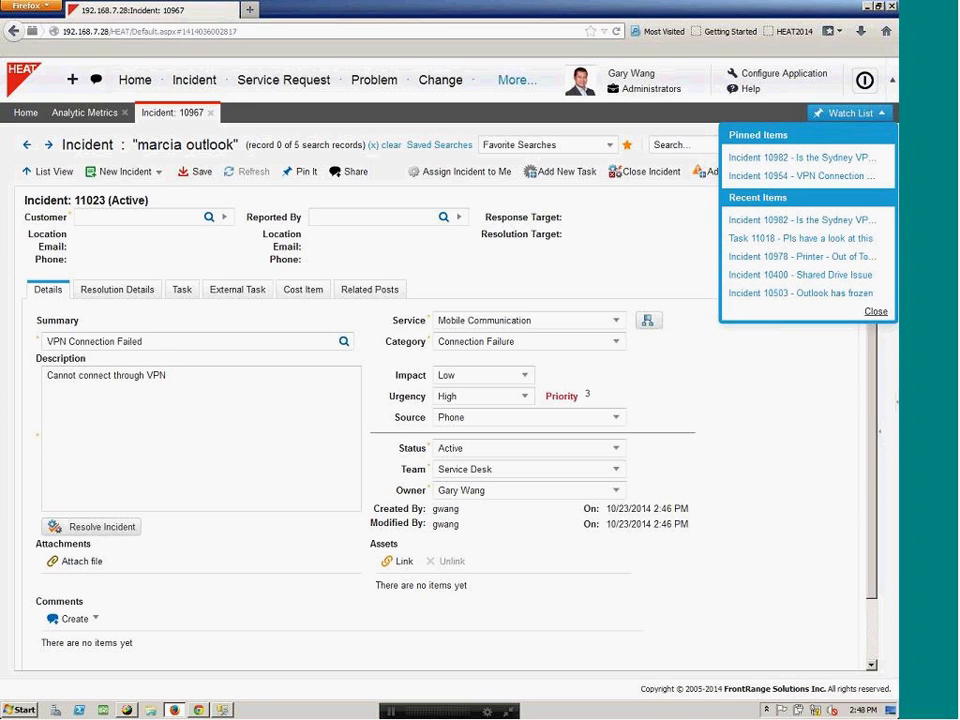
click(876, 311)
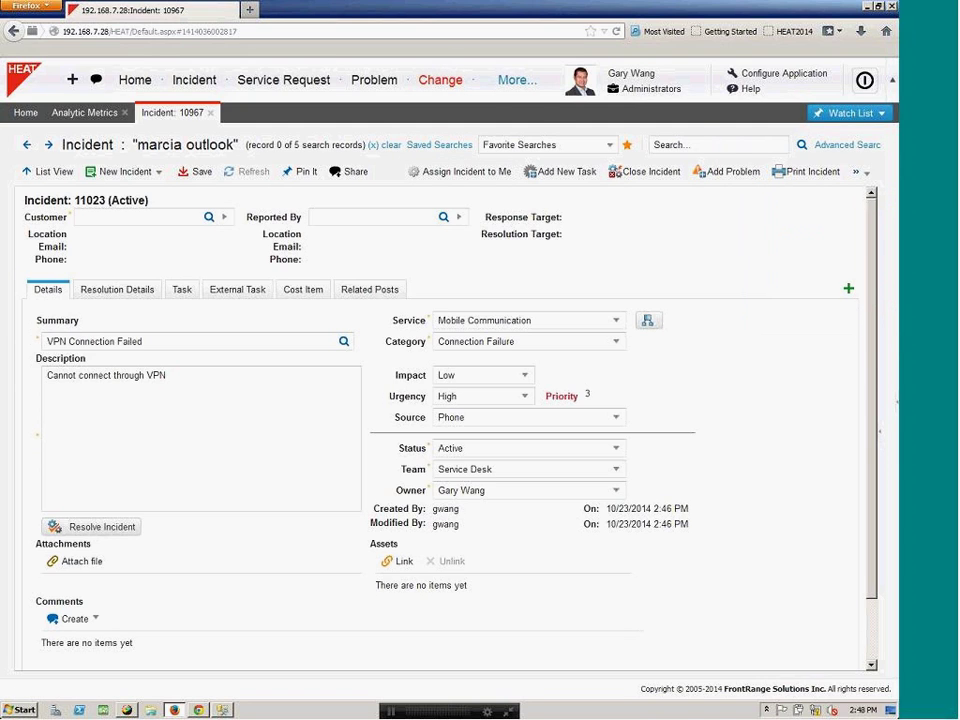
Step: Open change 10311, Update of Finance Software for Web Expense Approvals, from the list of changes
click(440, 80)
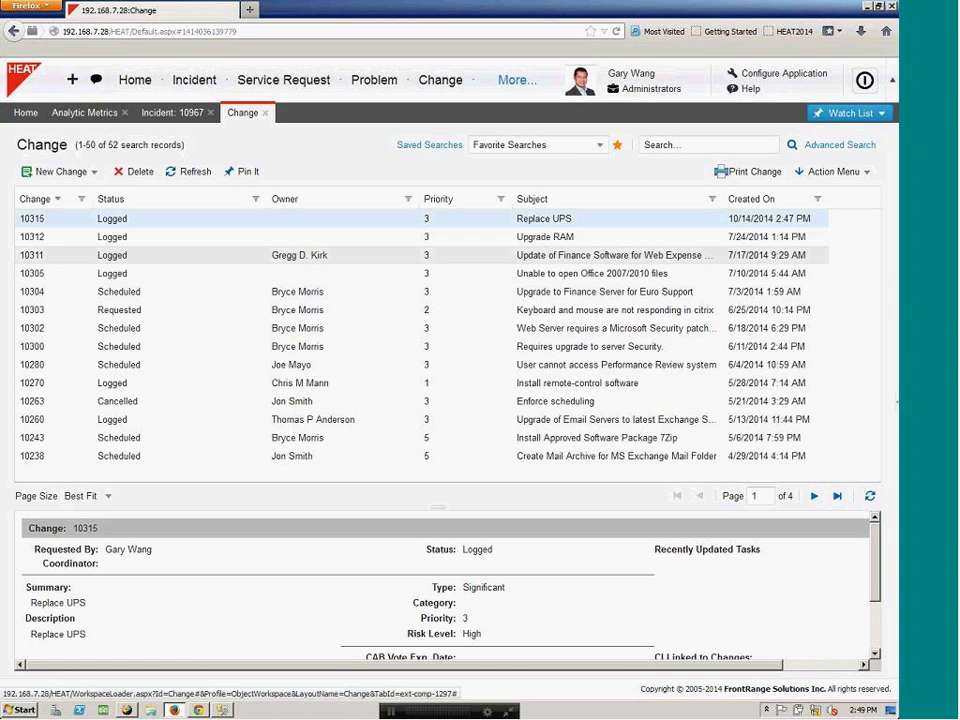
double_click(32, 255)
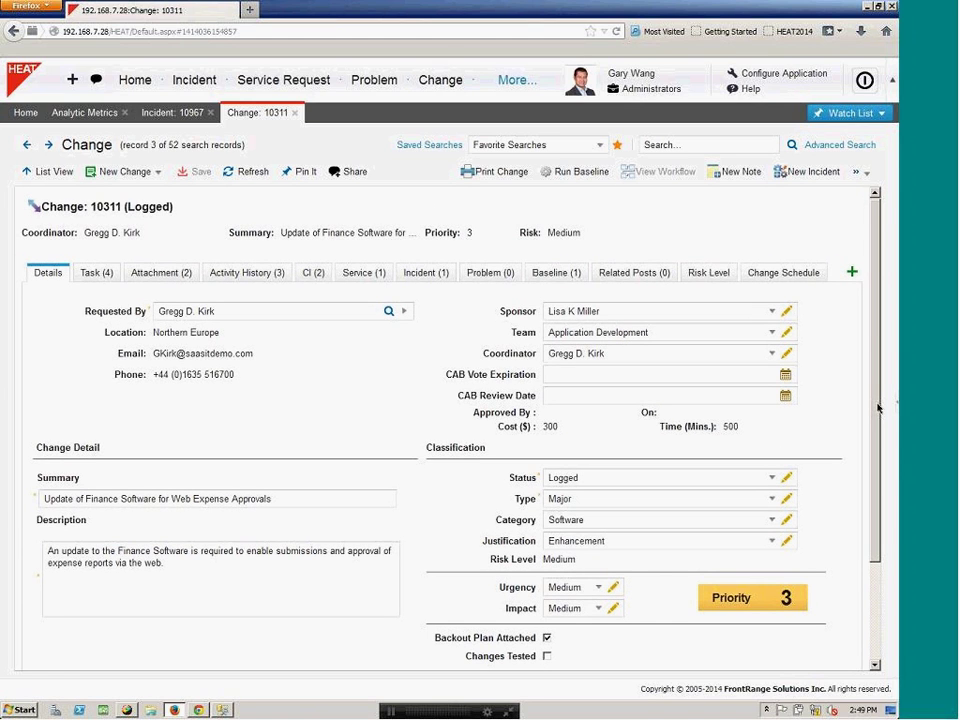
drag(878, 407, 878, 412)
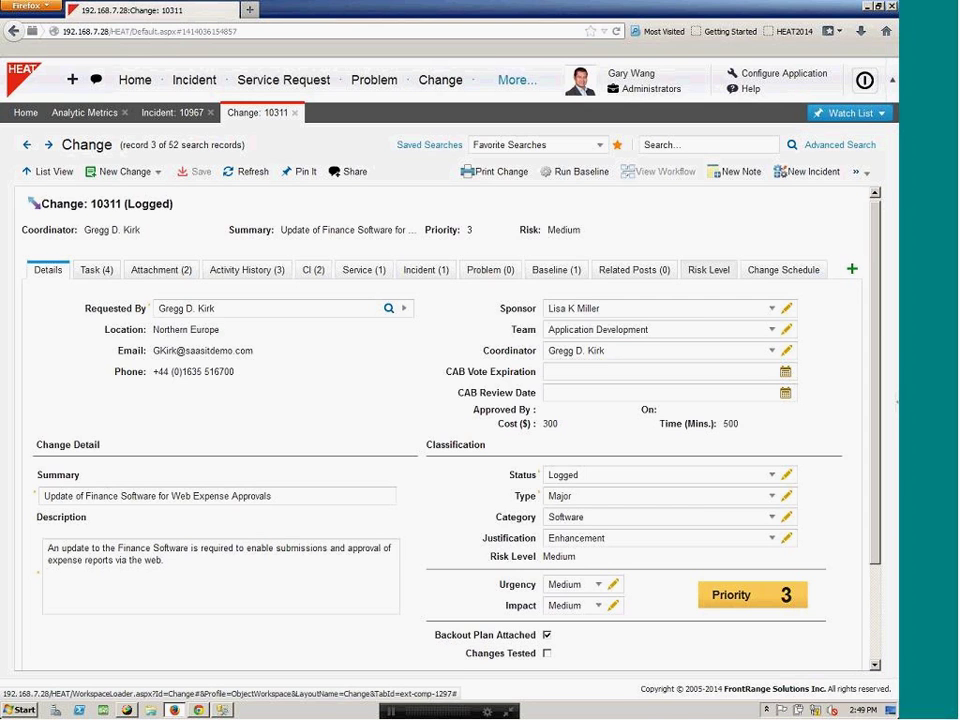
Step: Answer the change's risk questions with Widespread, A few applications / one critical application, More than 75 % and Yes for production hours, and save the risk level
click(709, 270)
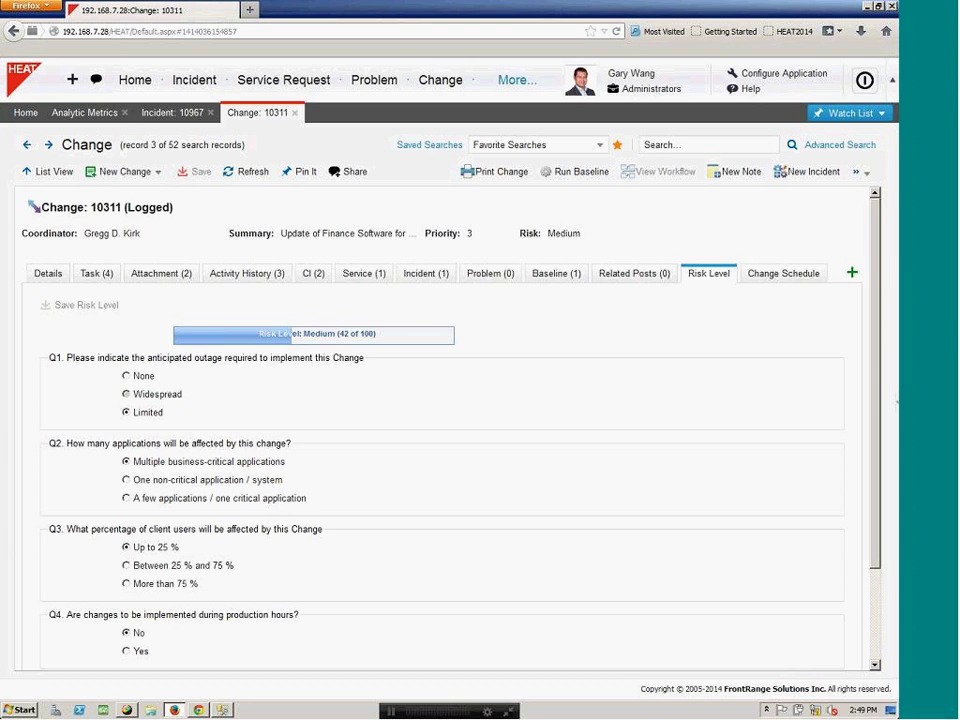
click(126, 394)
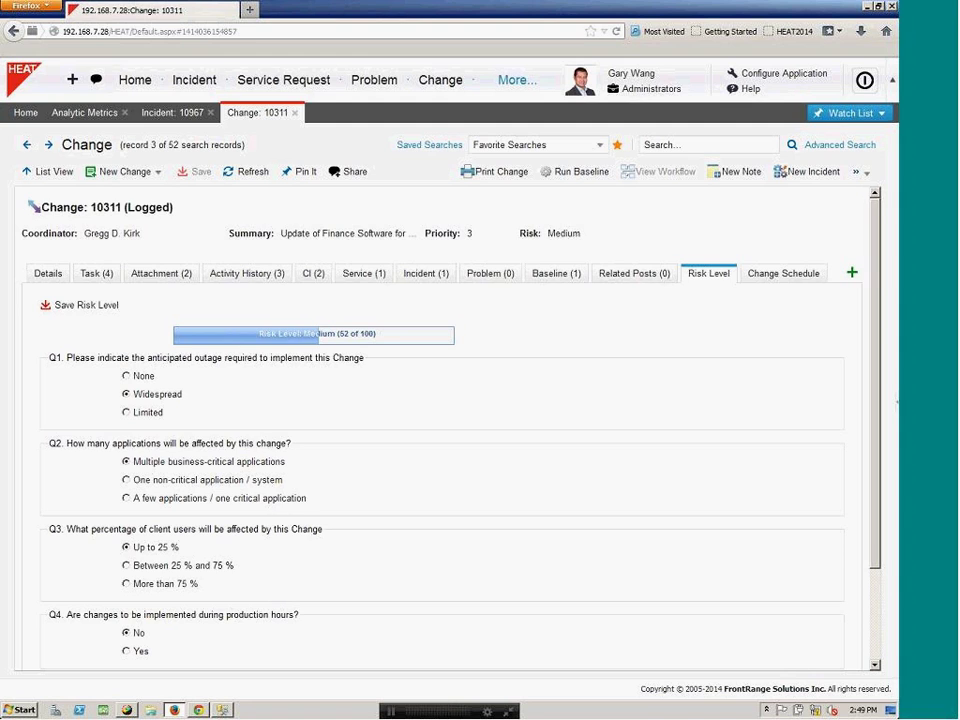
click(126, 498)
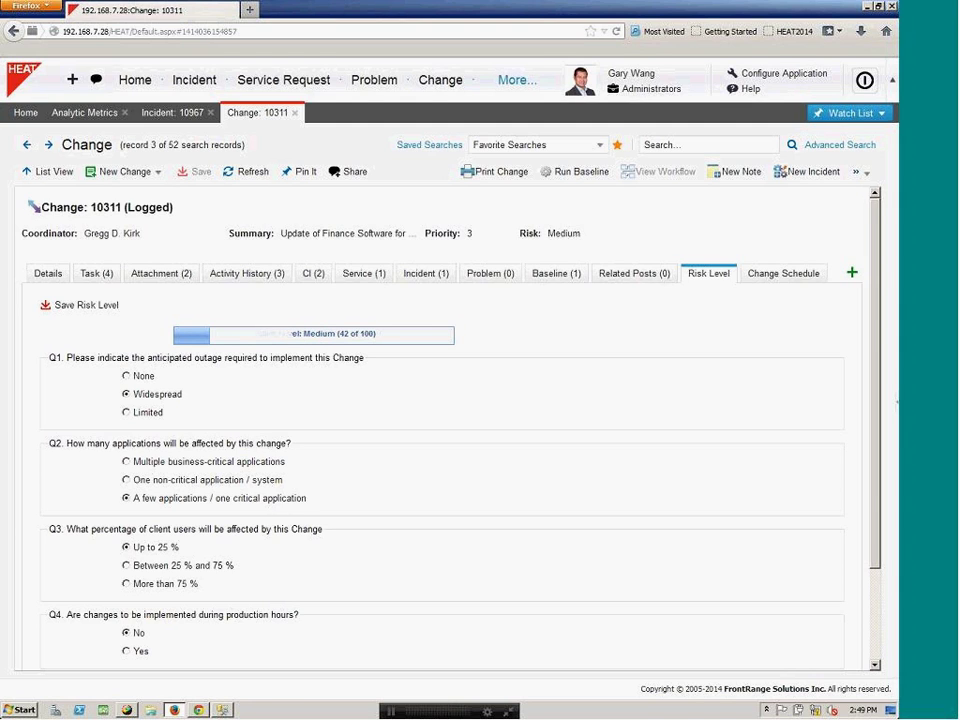
click(126, 583)
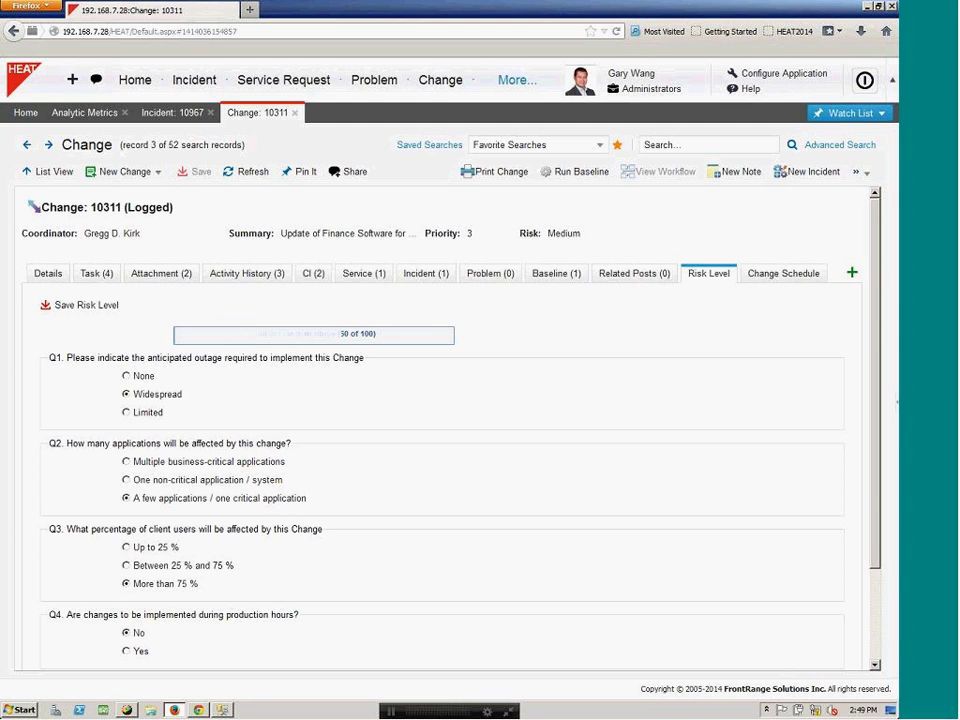
click(126, 651)
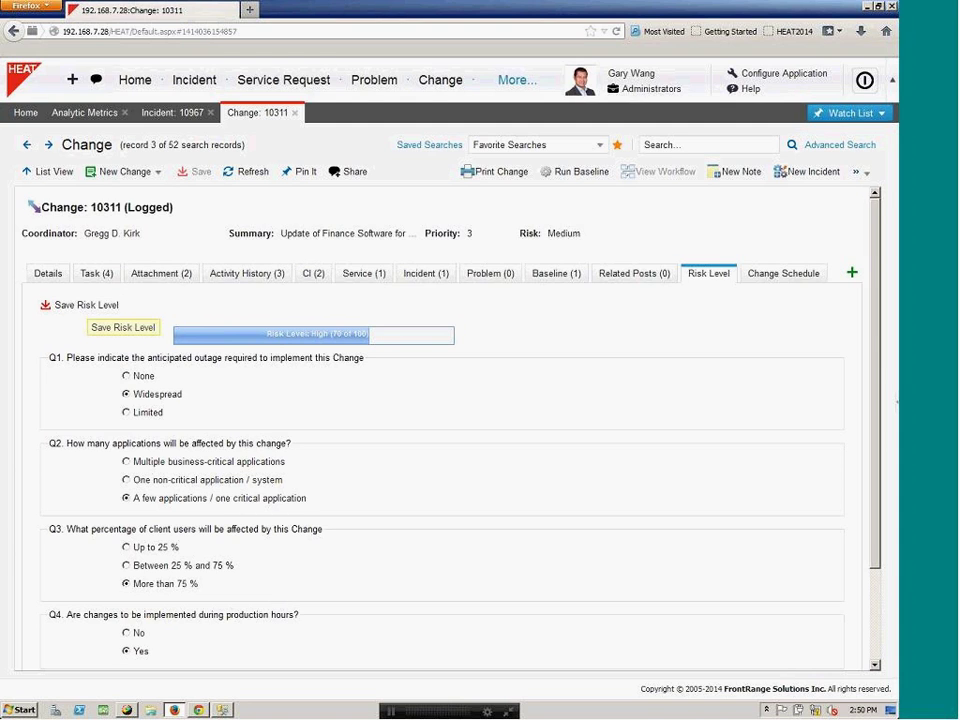
click(85, 305)
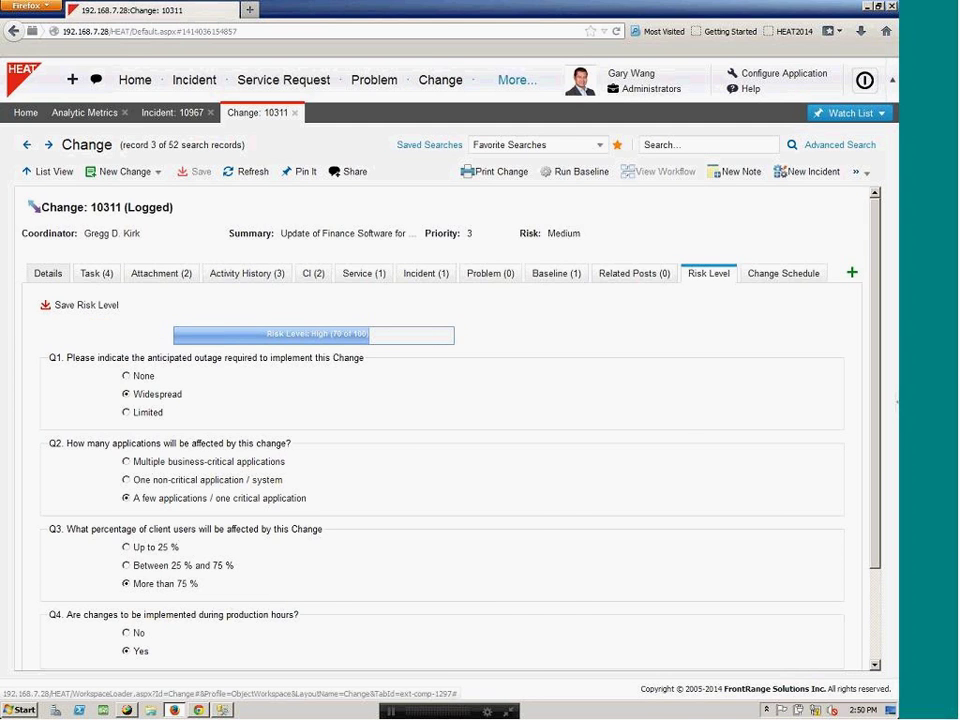
Step: Open the full record of the GMI-FINANCE-SERV01 computer linked as a configuration item to the change
click(48, 273)
click(313, 273)
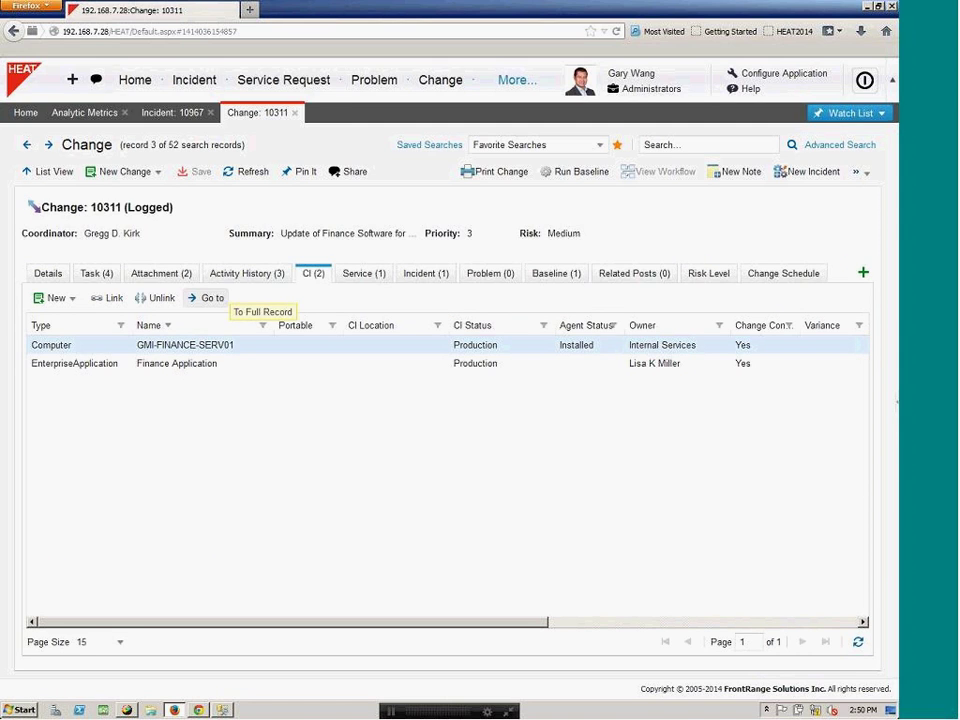
click(207, 298)
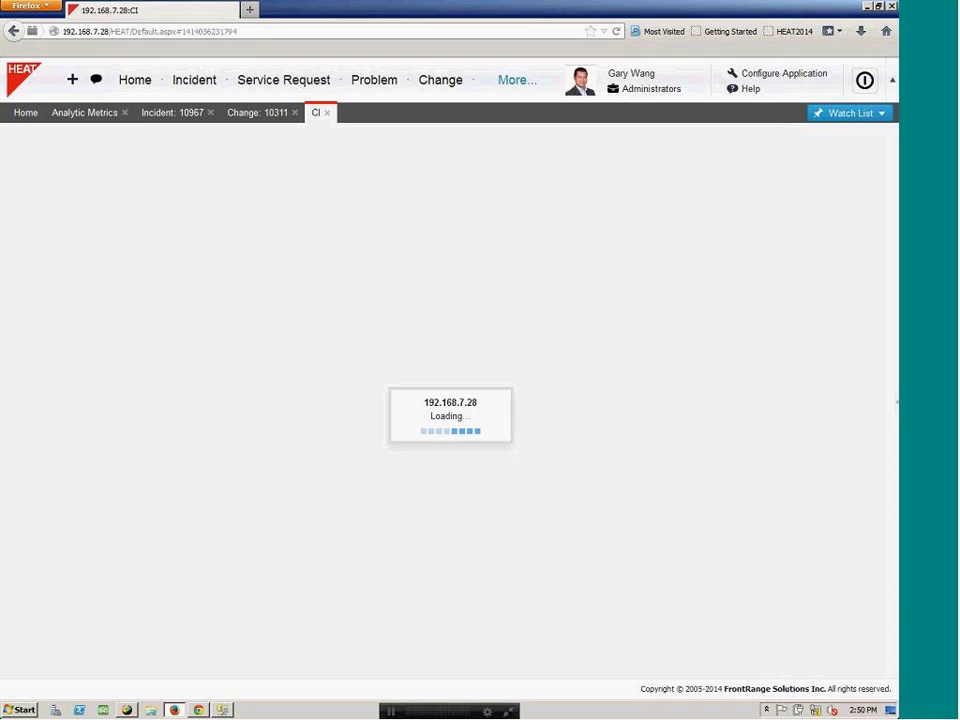
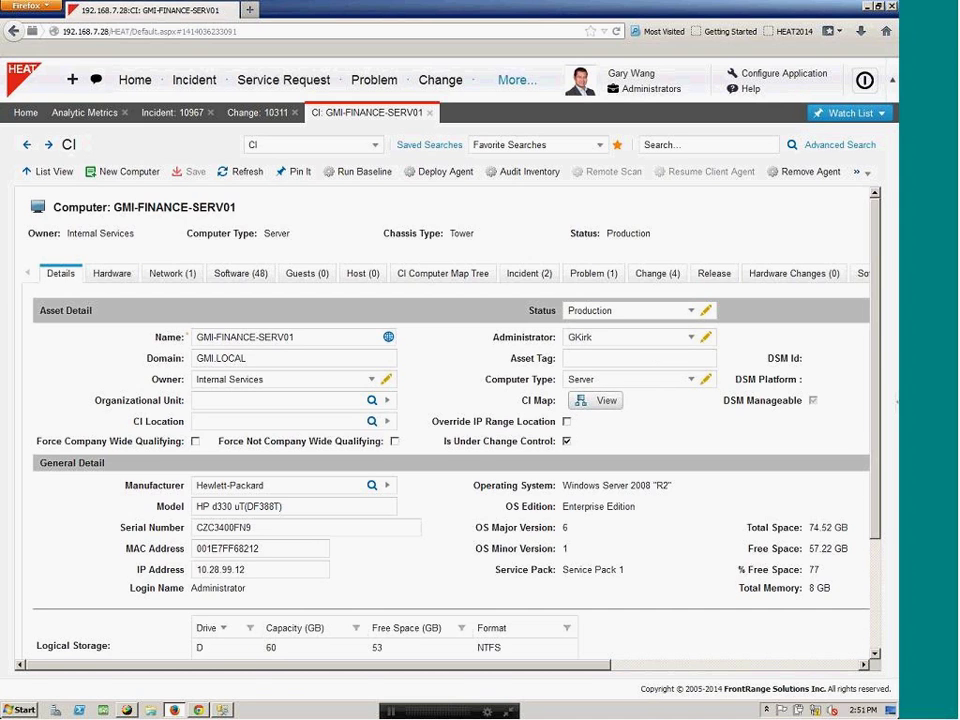
Step: Open the CI map of the GMI-FINANCE-SERV01 computer and set its layout to Vertical
click(596, 400)
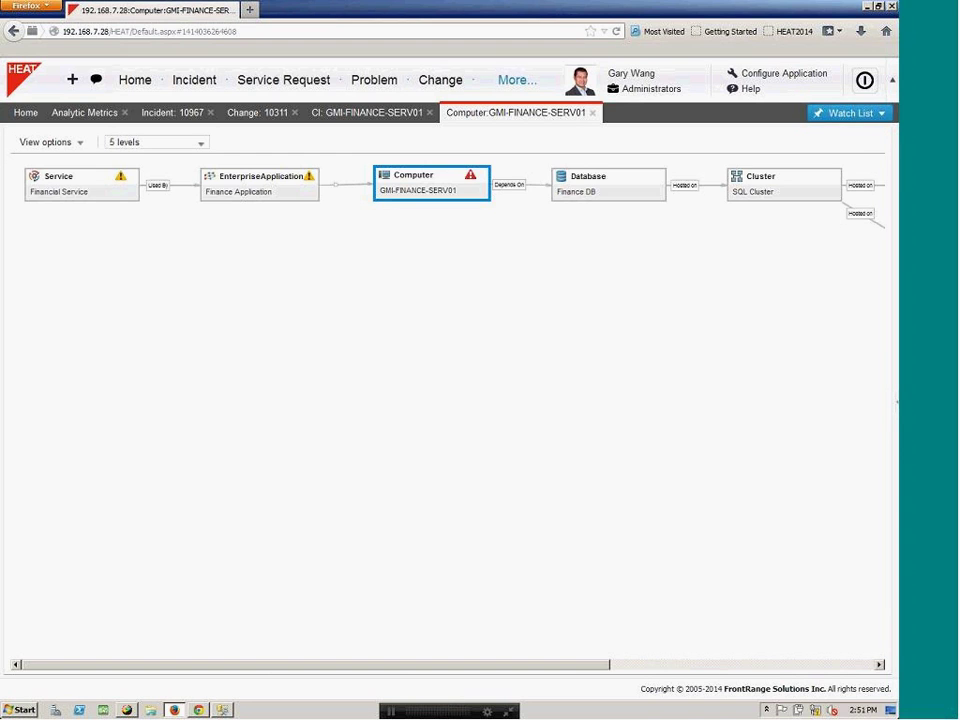
click(51, 142)
mouse_move(60, 183)
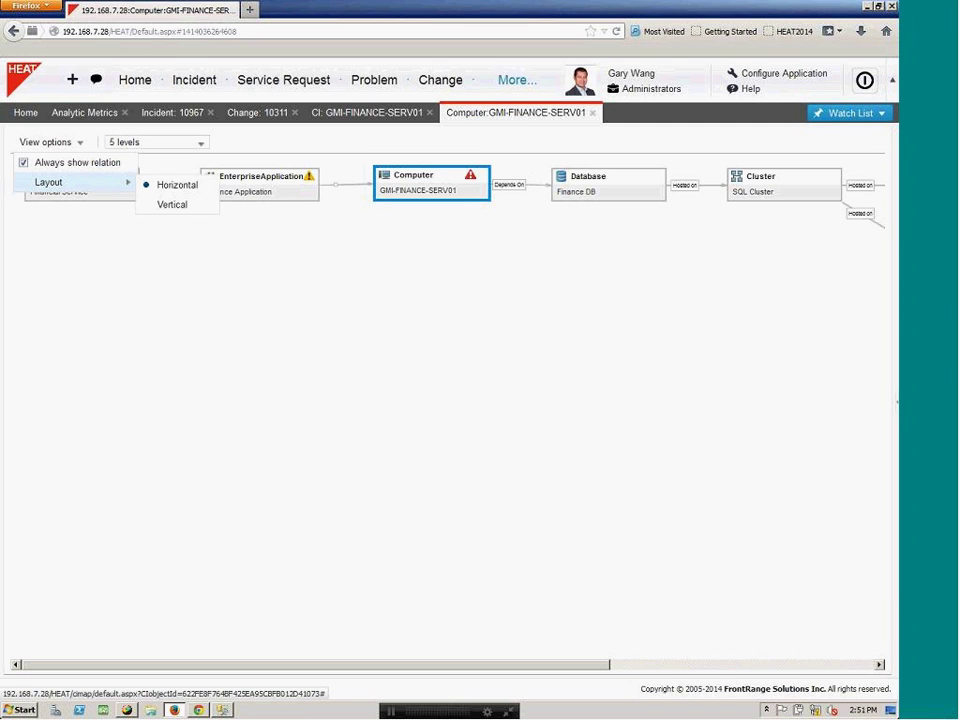
click(172, 204)
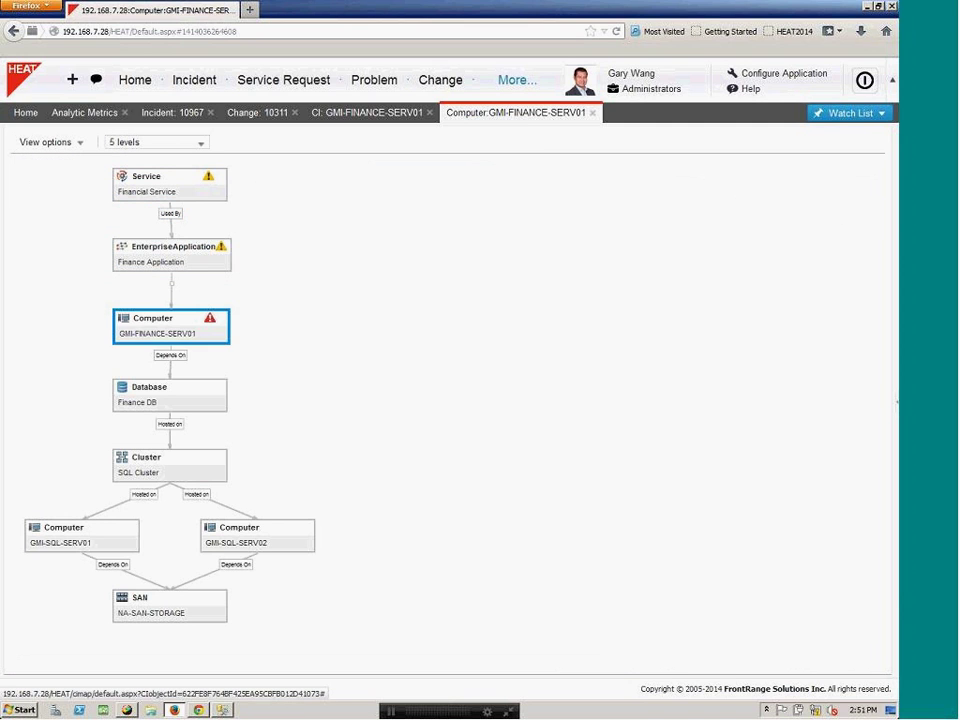
Step: Show the outage impact of the GMI-FINANCE-SERV01 computer on the CI map
mouse_move(208, 177)
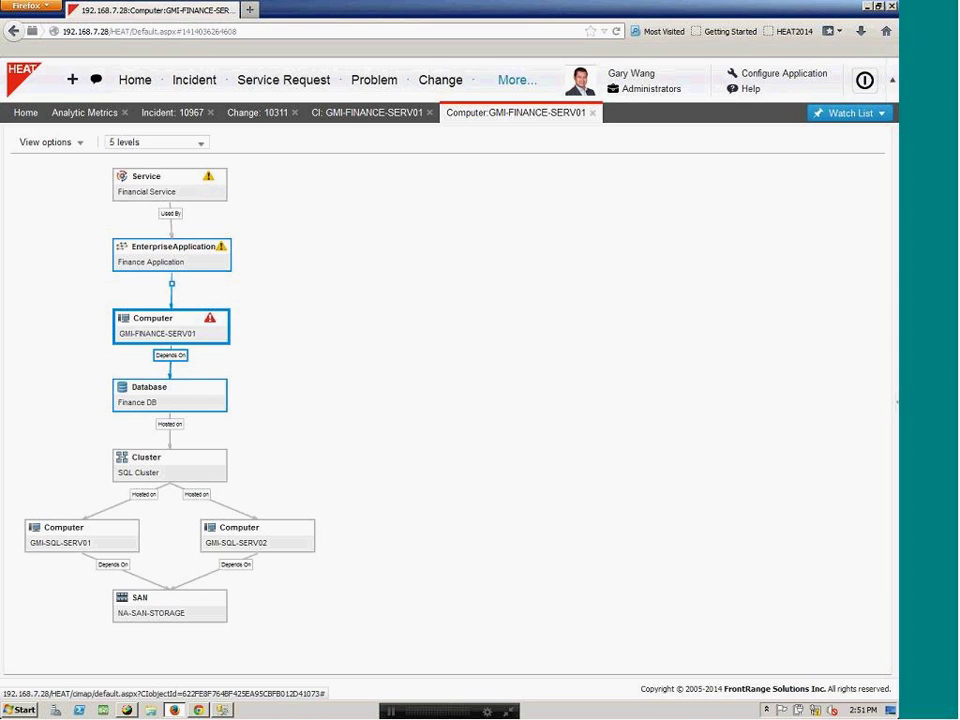
right_click(203, 331)
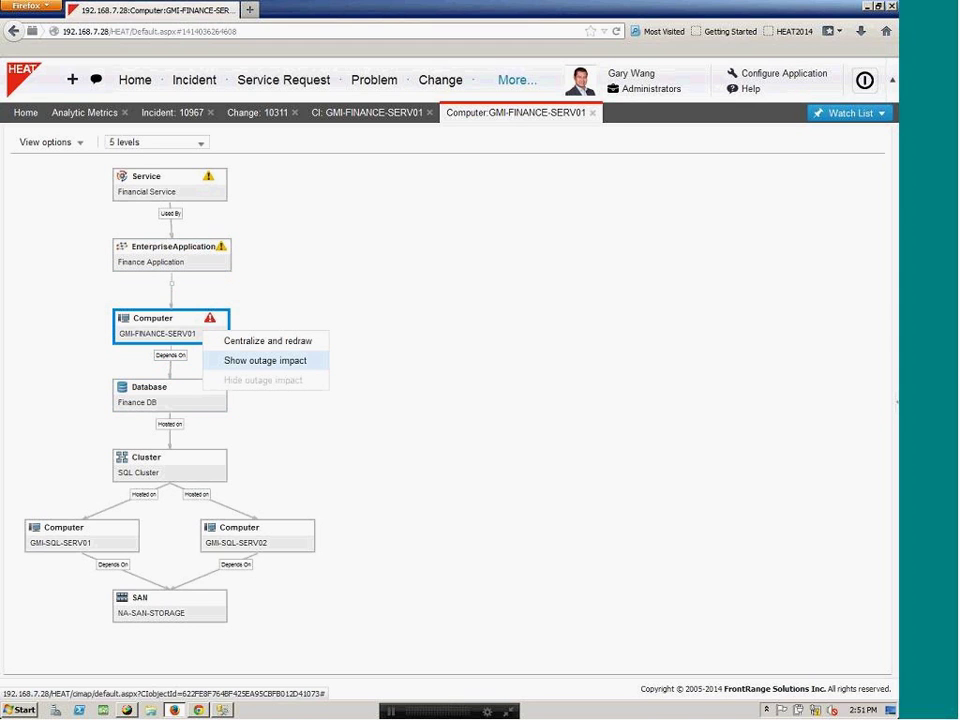
click(265, 360)
Step: Examine the incidents, problems and changes associated with GMI-FINANCE-SERV01 from its alert on the CI map, and close the list of associated objects
mouse_move(210, 319)
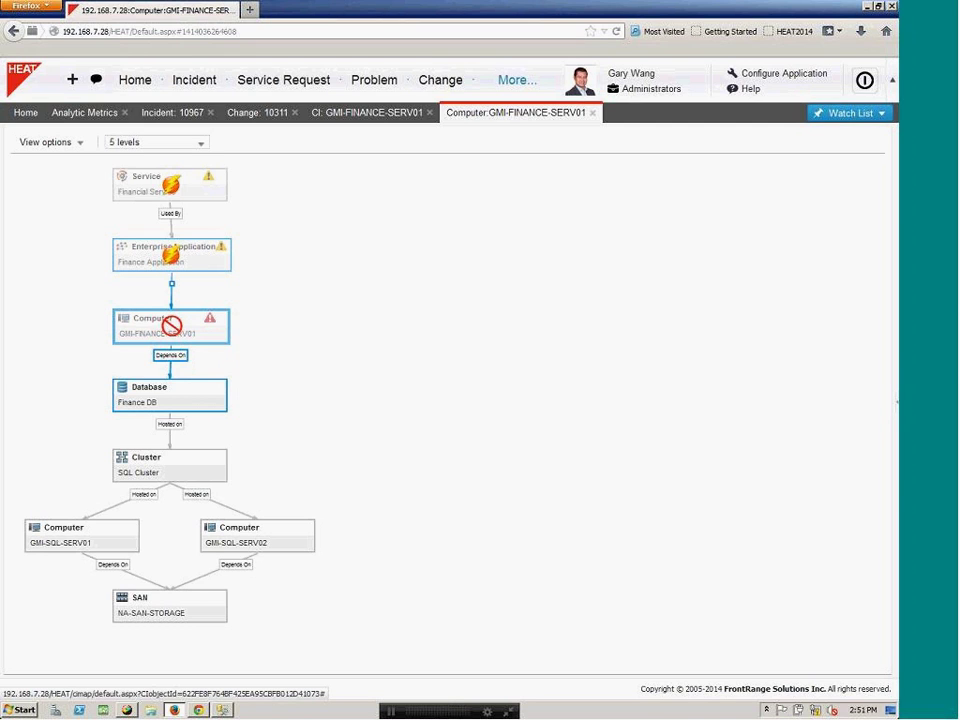
click(210, 318)
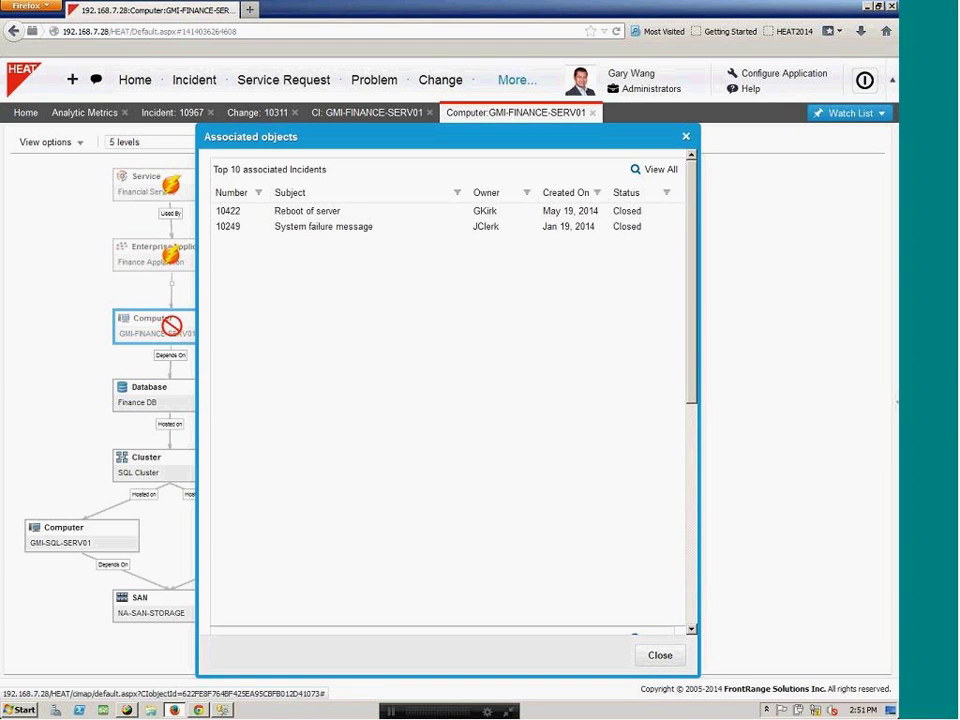
scroll(448, 392, down, 1)
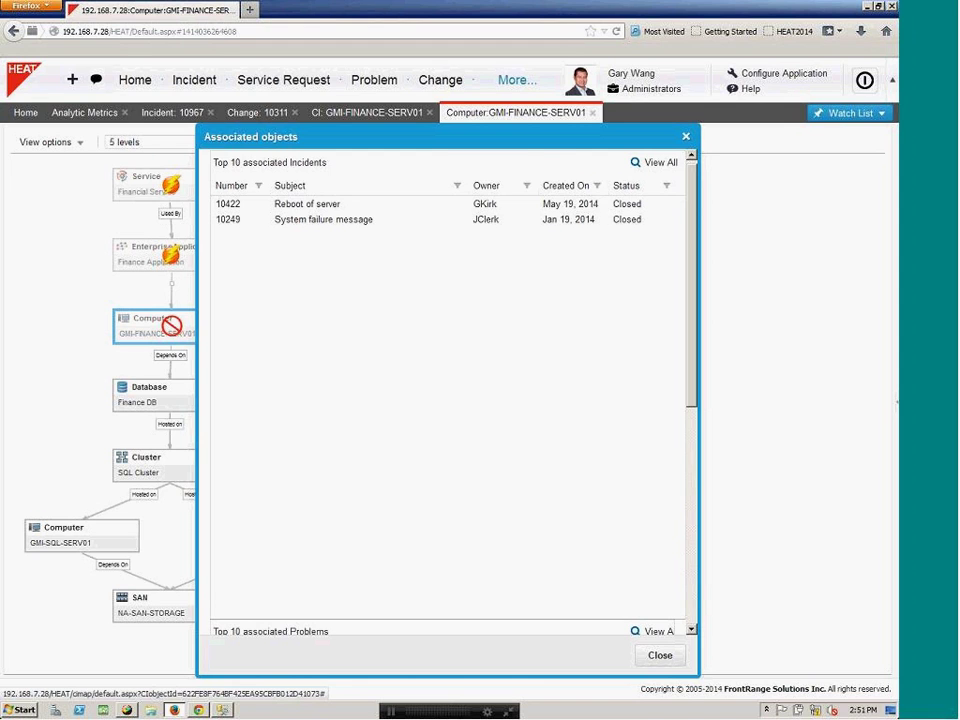
scroll(448, 400, down, 1)
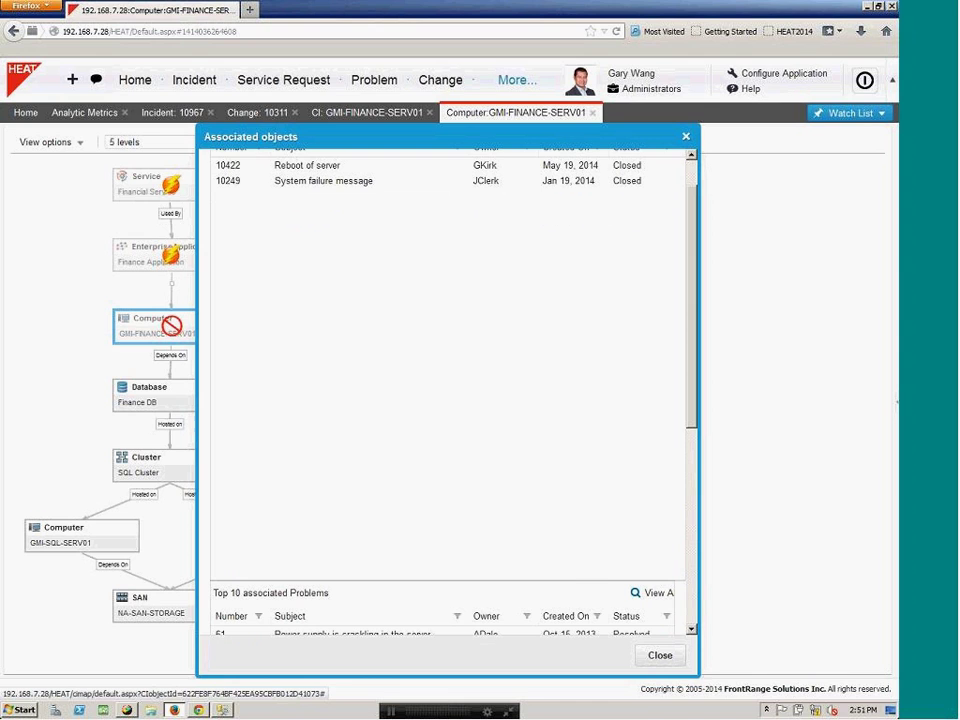
scroll(448, 400, down, 5)
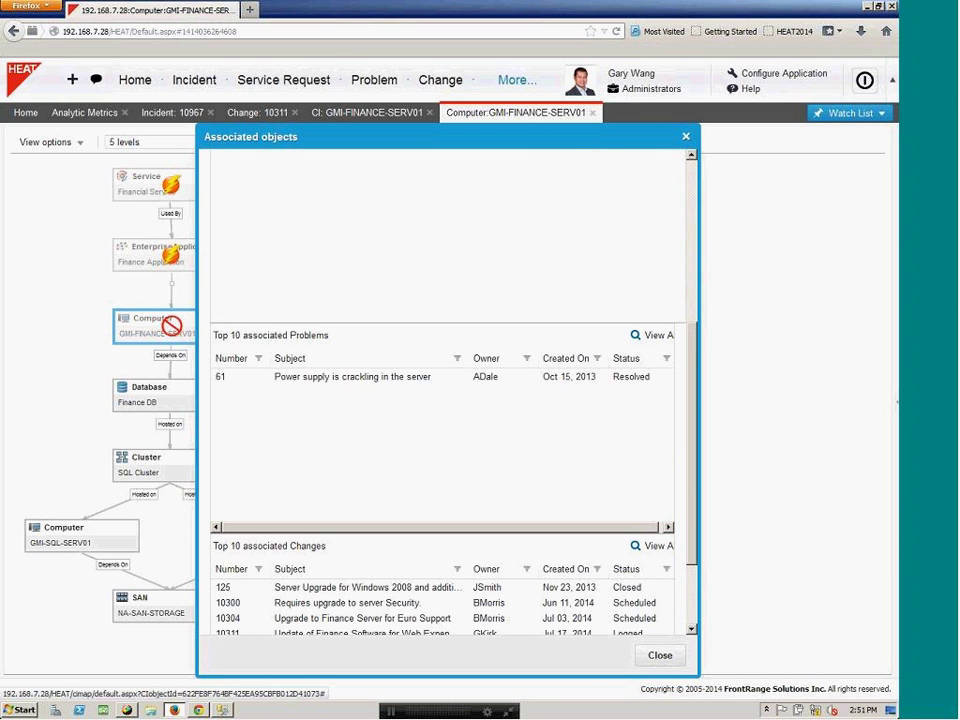
scroll(448, 400, down, 2)
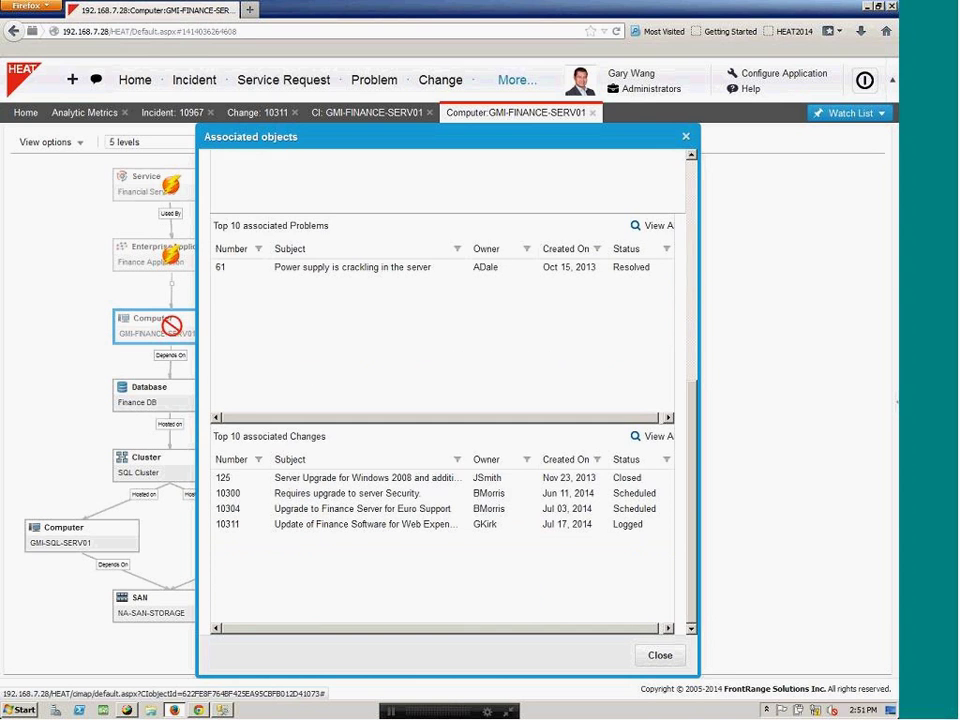
click(686, 136)
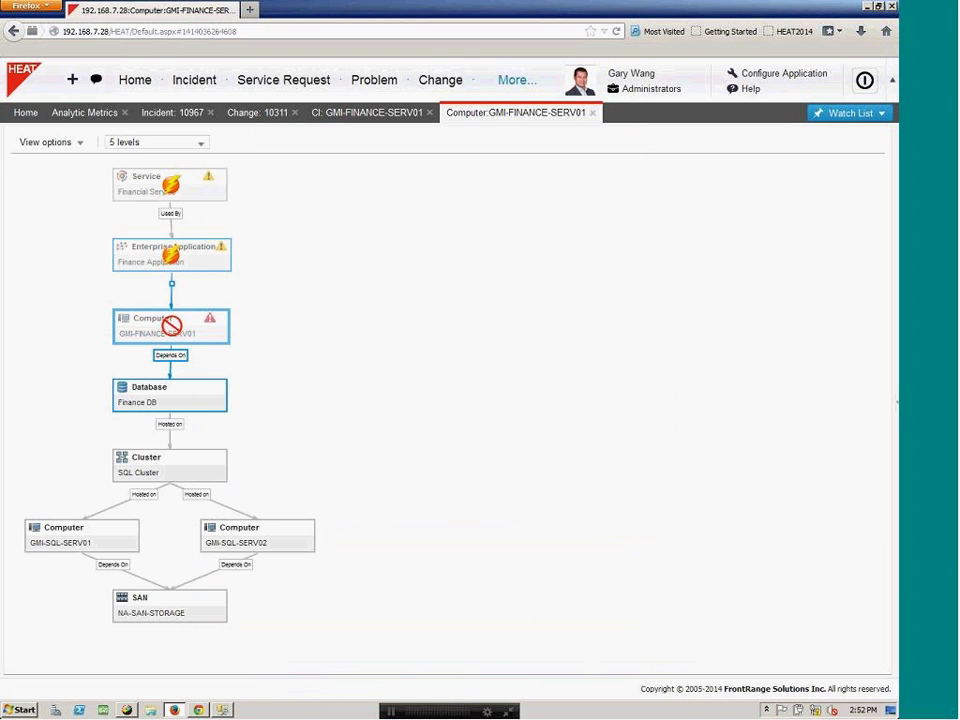
mouse_move(210, 318)
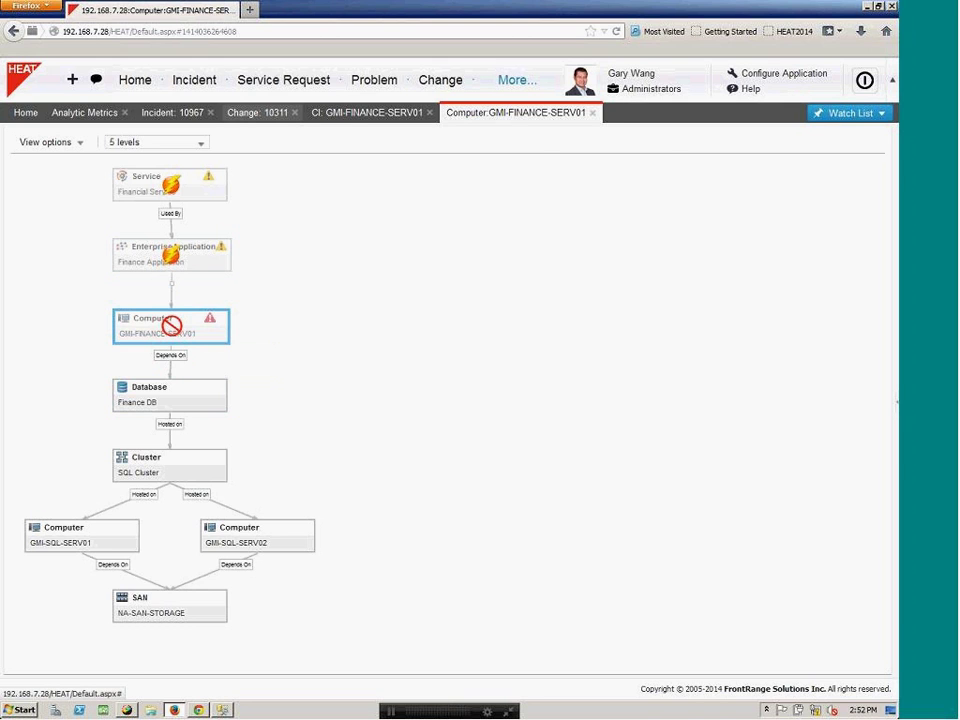
Step: View the change schedule of change 10311 and advance the calendar to start from 11/3/2014
click(257, 112)
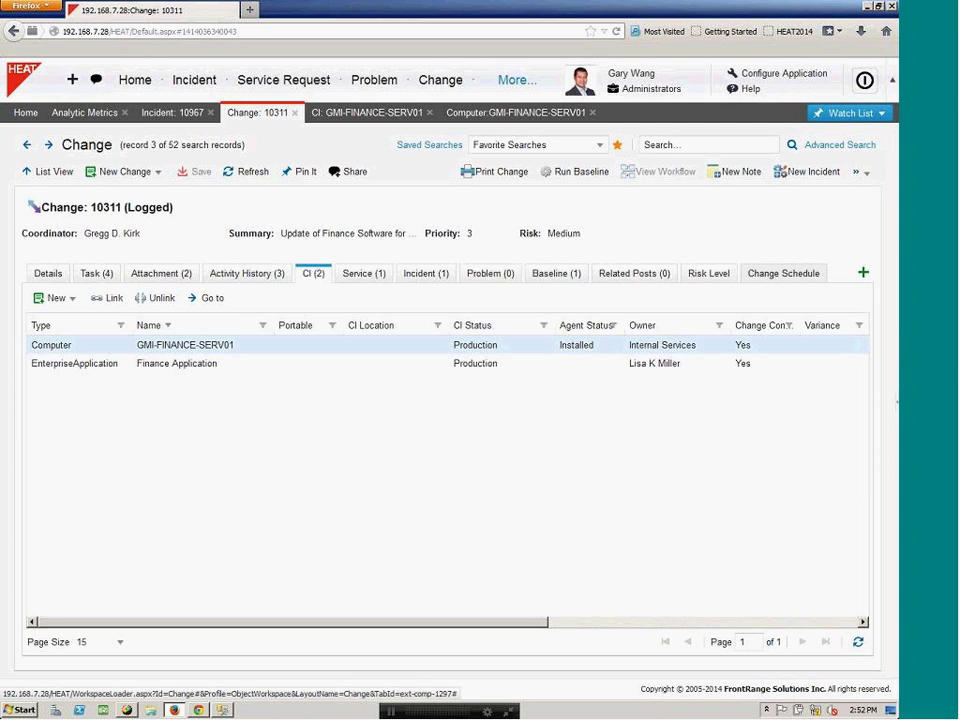
click(783, 273)
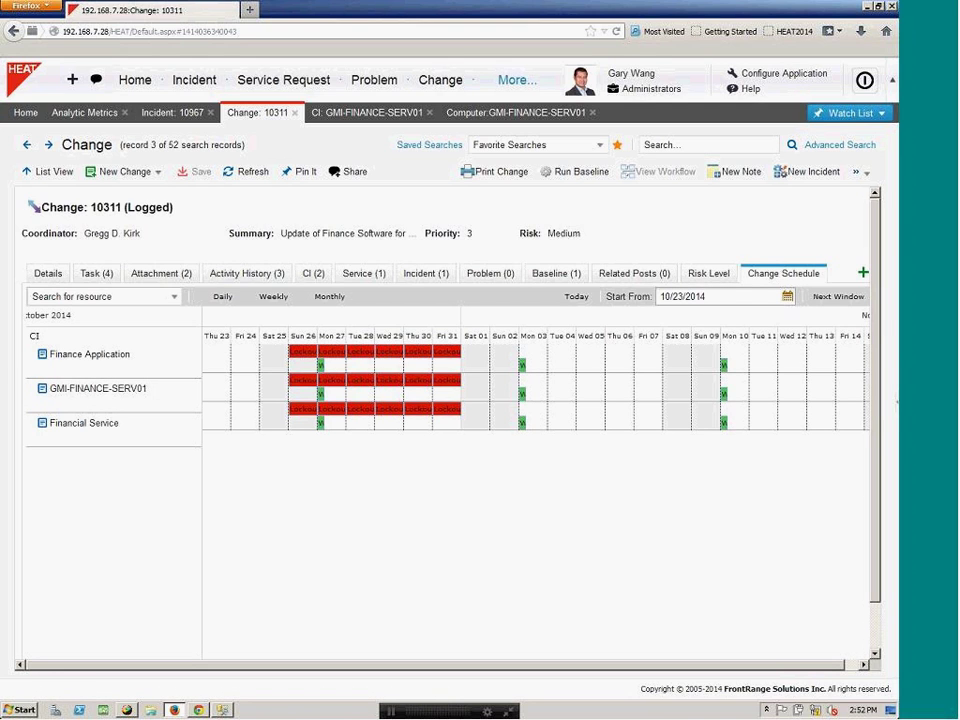
click(838, 297)
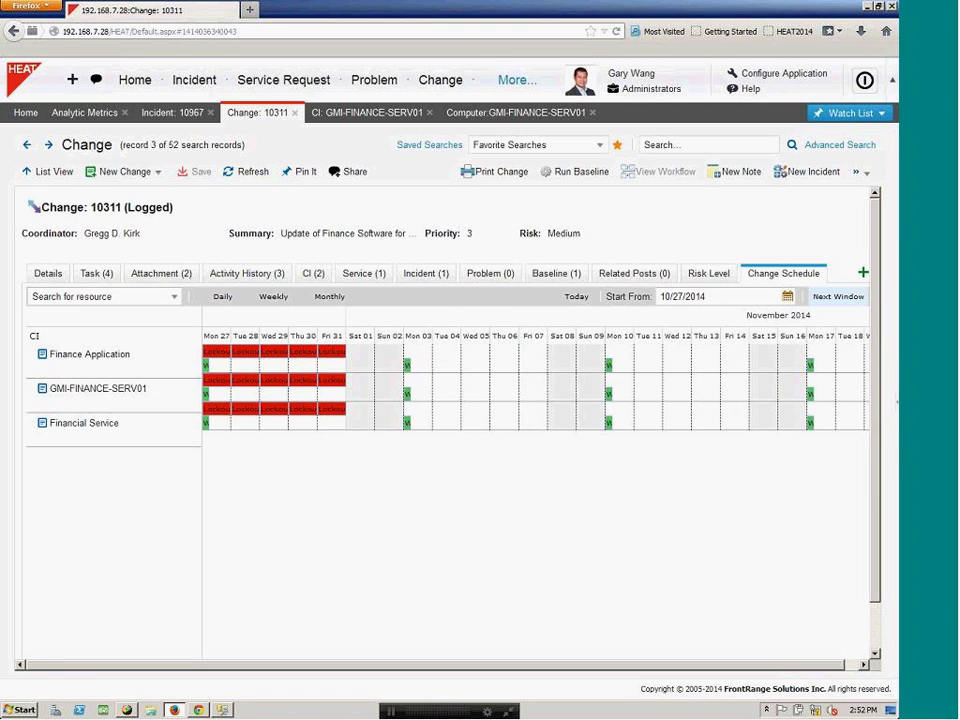
scroll(535, 380, right, 3)
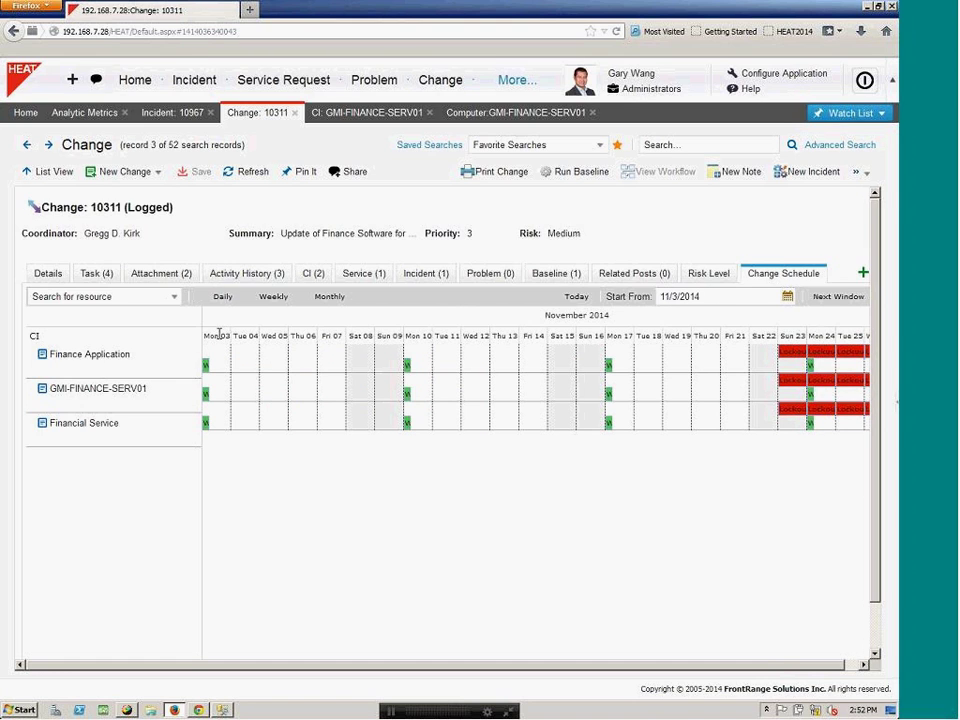
Step: Start a new change event in the 11/3/2014 window from 01:00 to 05:00 and close it without saving
drag(205, 367, 209, 368)
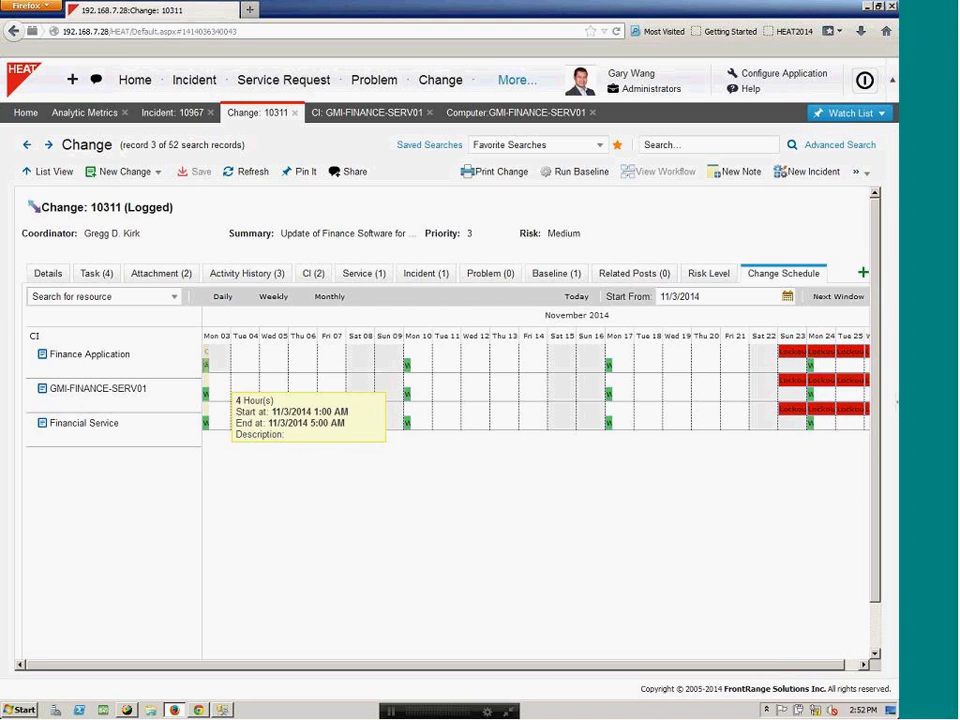
double_click(206, 392)
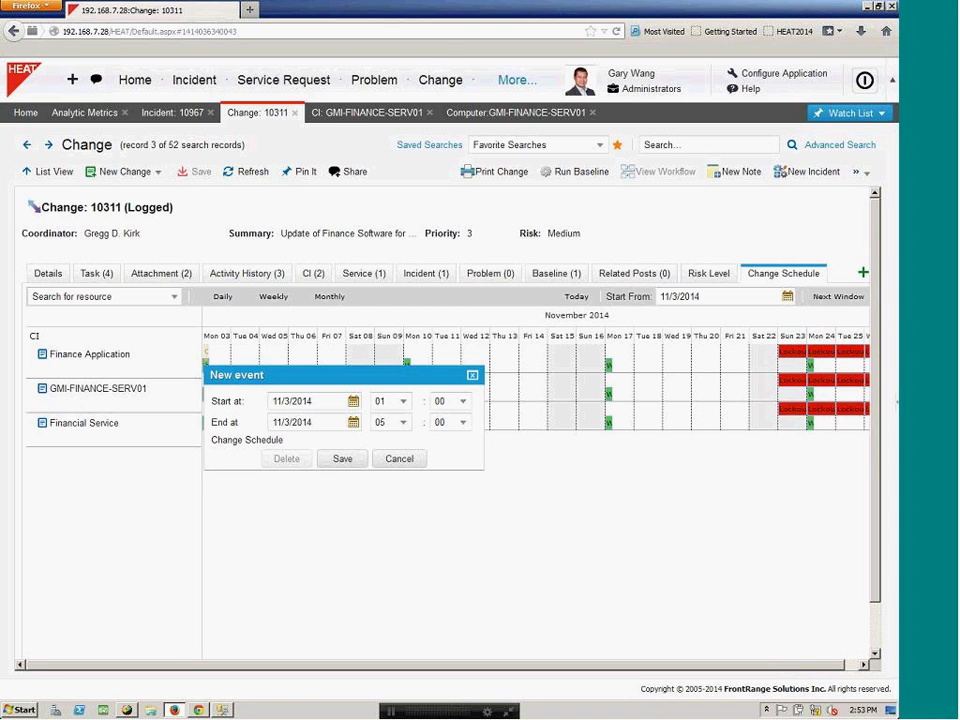
click(473, 375)
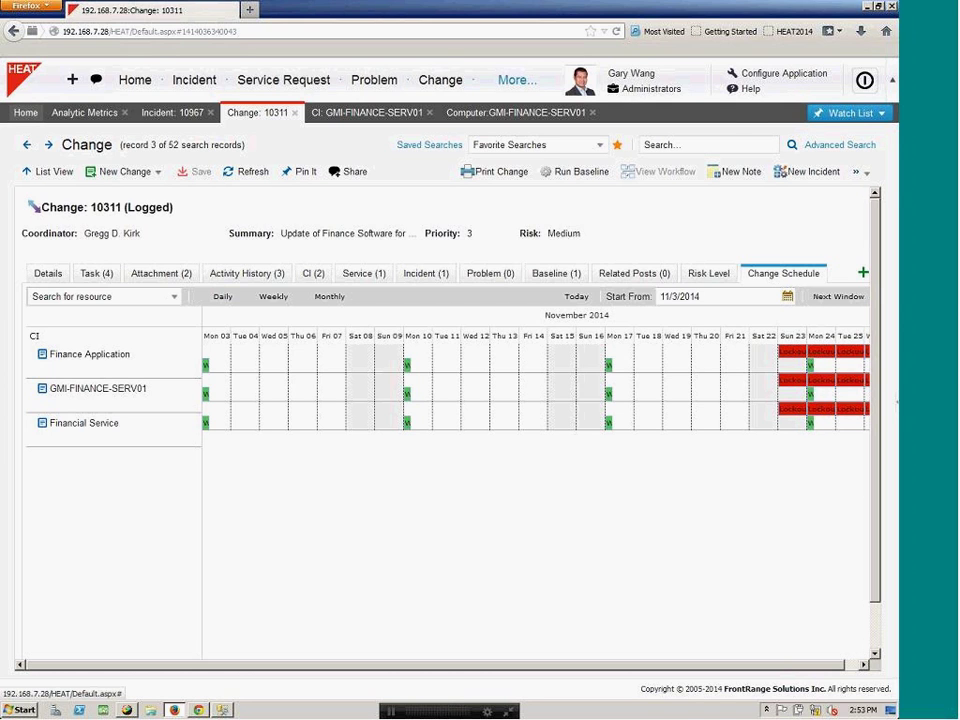
Step: Open release 10069, Finance System Upgrade, from the list of releases
click(25, 113)
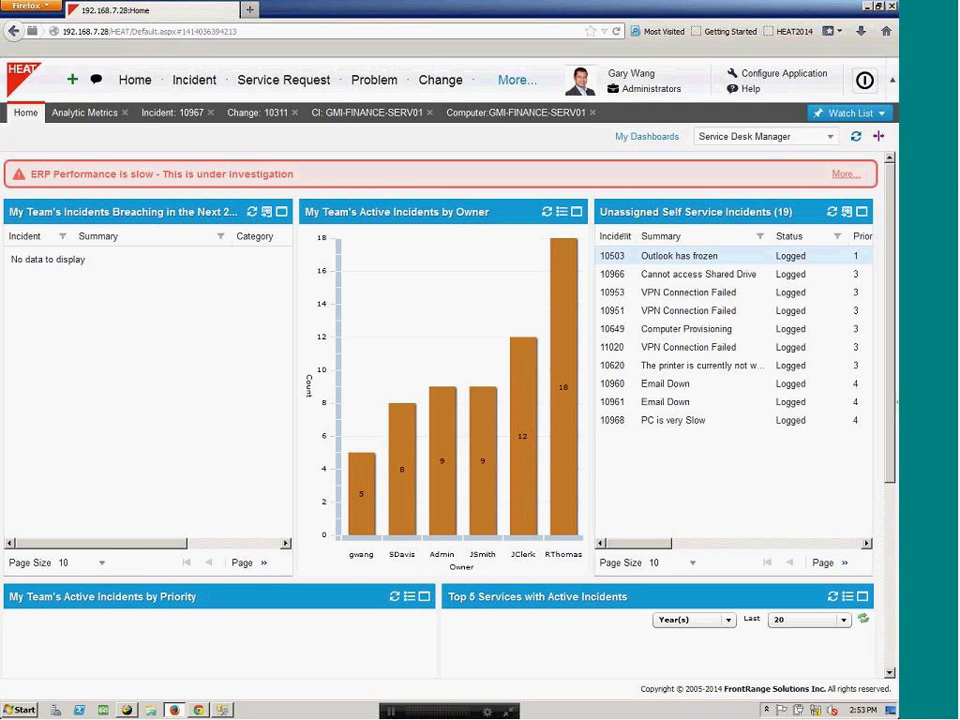
click(72, 79)
click(88, 201)
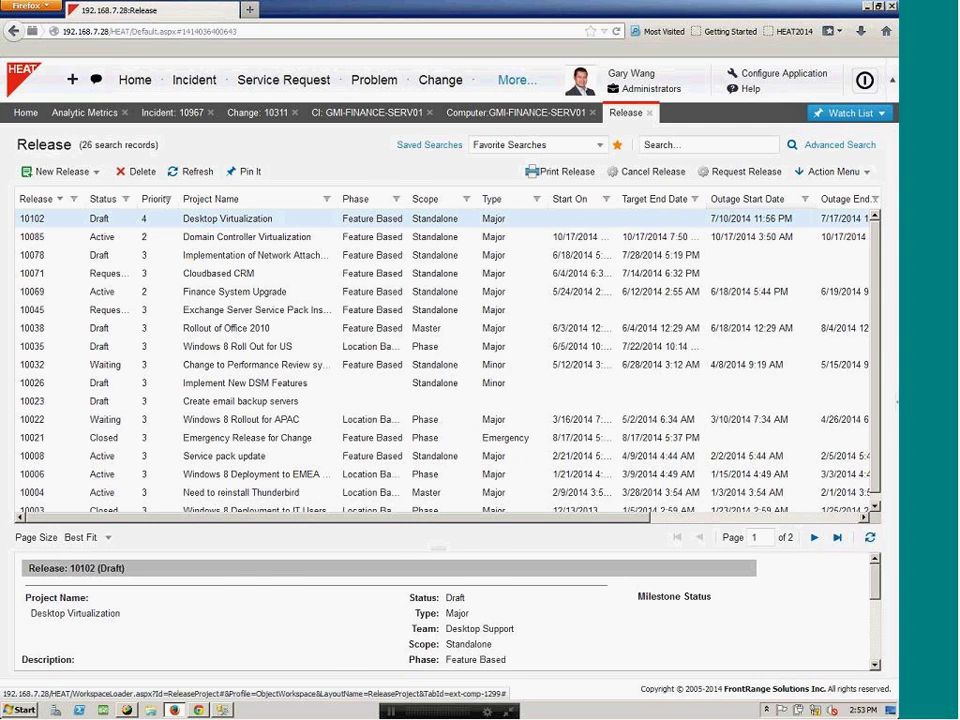
double_click(234, 292)
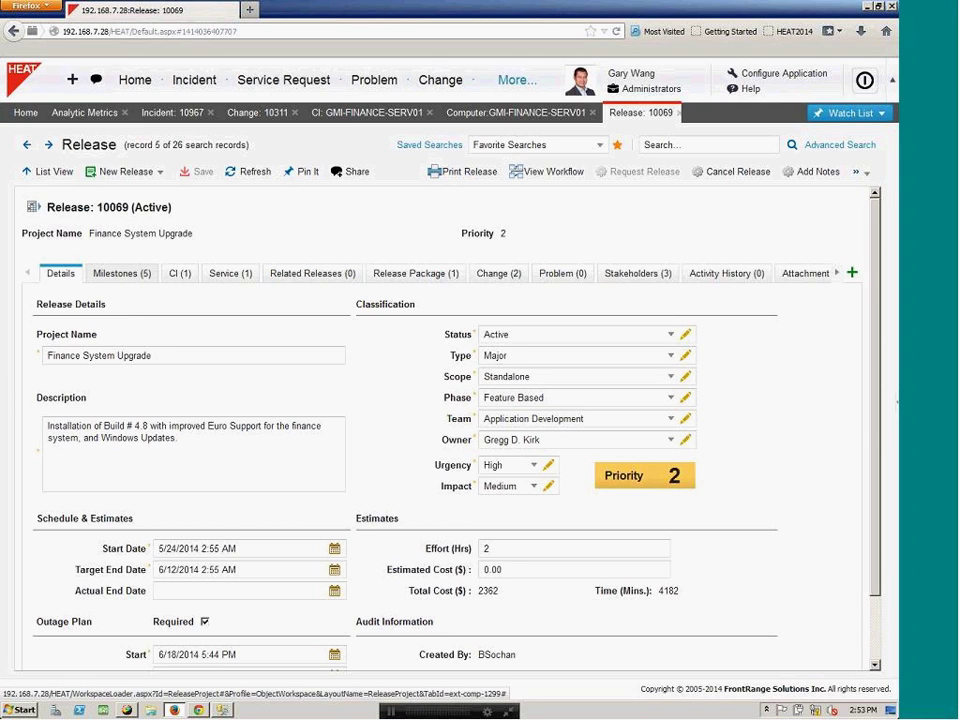
Step: Open the release's Build and Test Release milestone and examine its tasks and check list
click(122, 273)
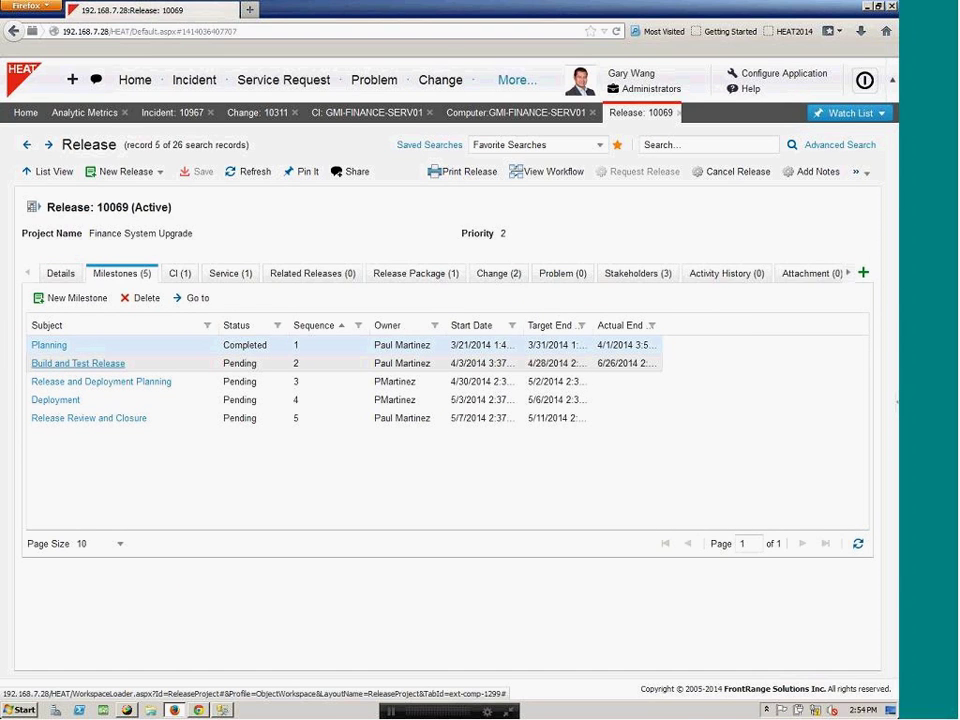
click(78, 363)
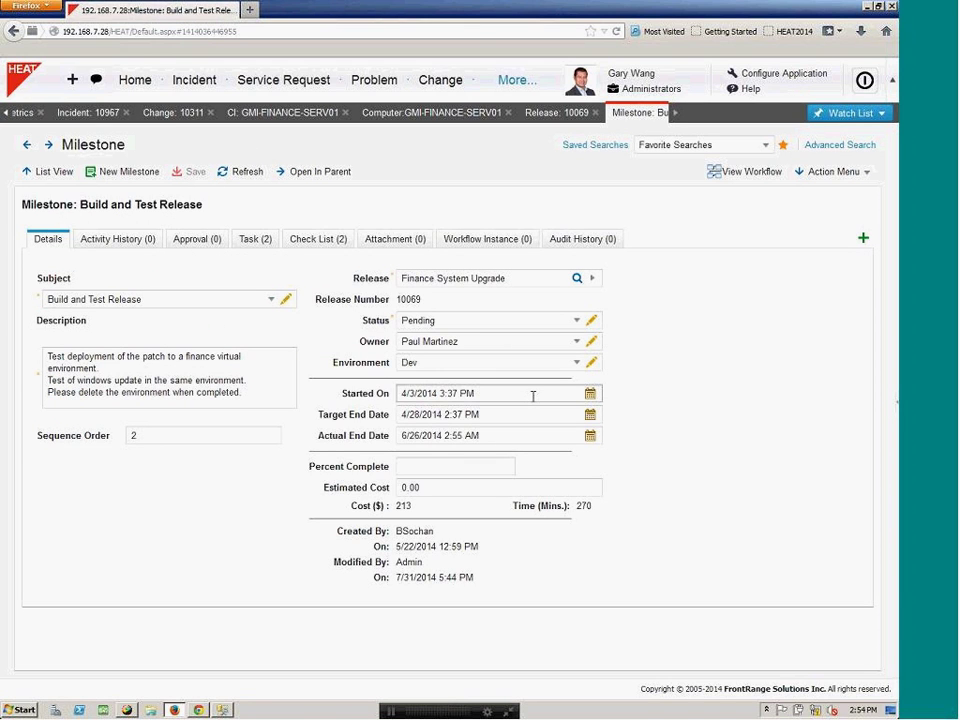
click(255, 239)
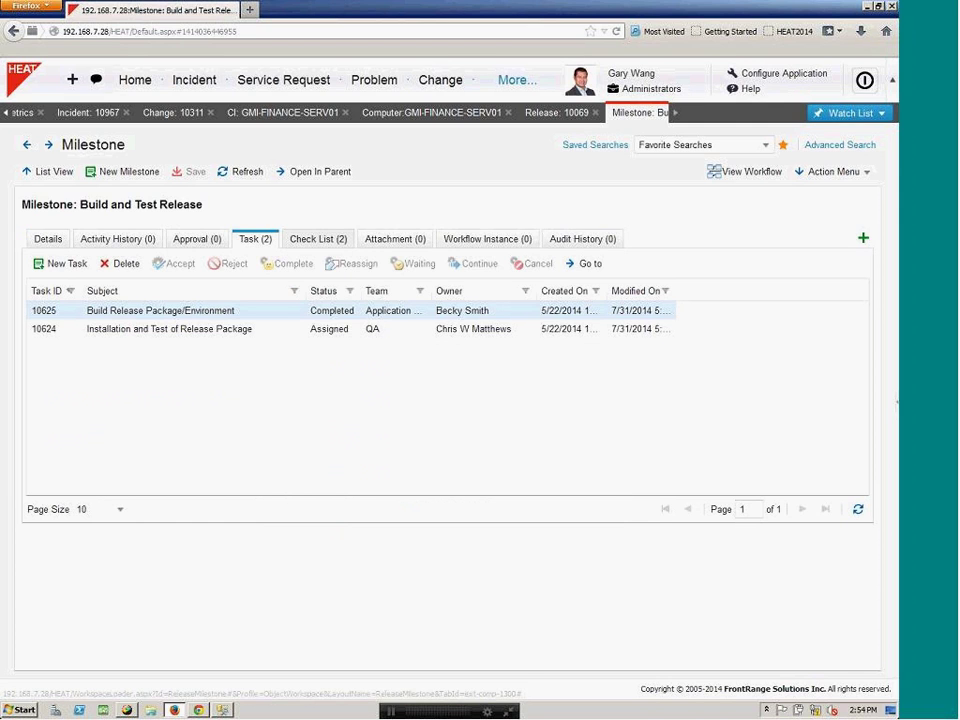
click(318, 239)
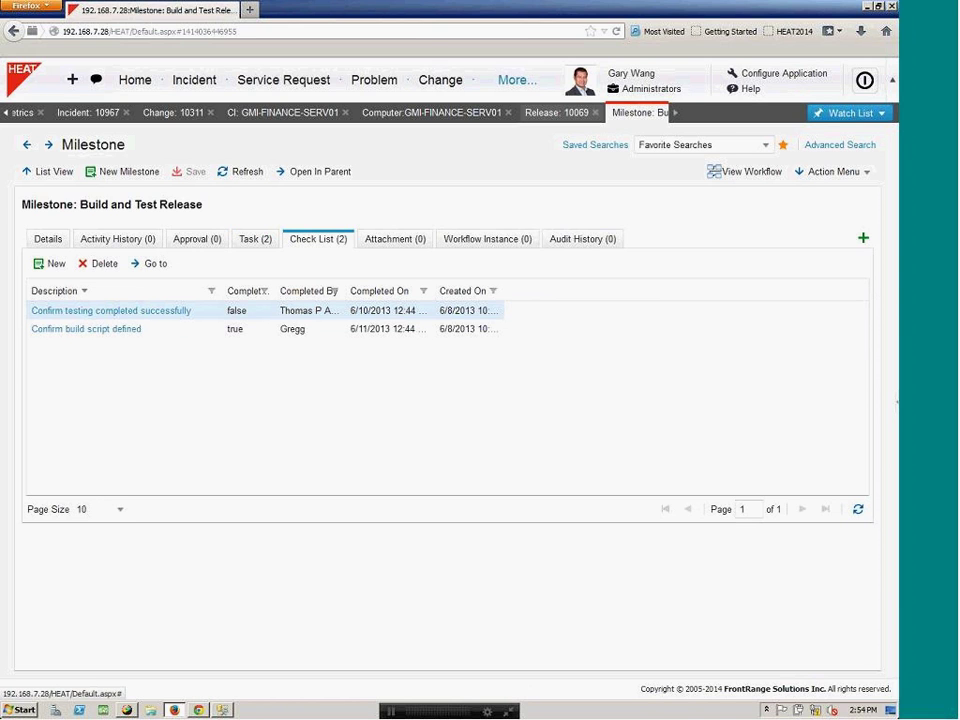
Step: View the milestone and task schedule of release 10069 and return to the list of releases
click(557, 113)
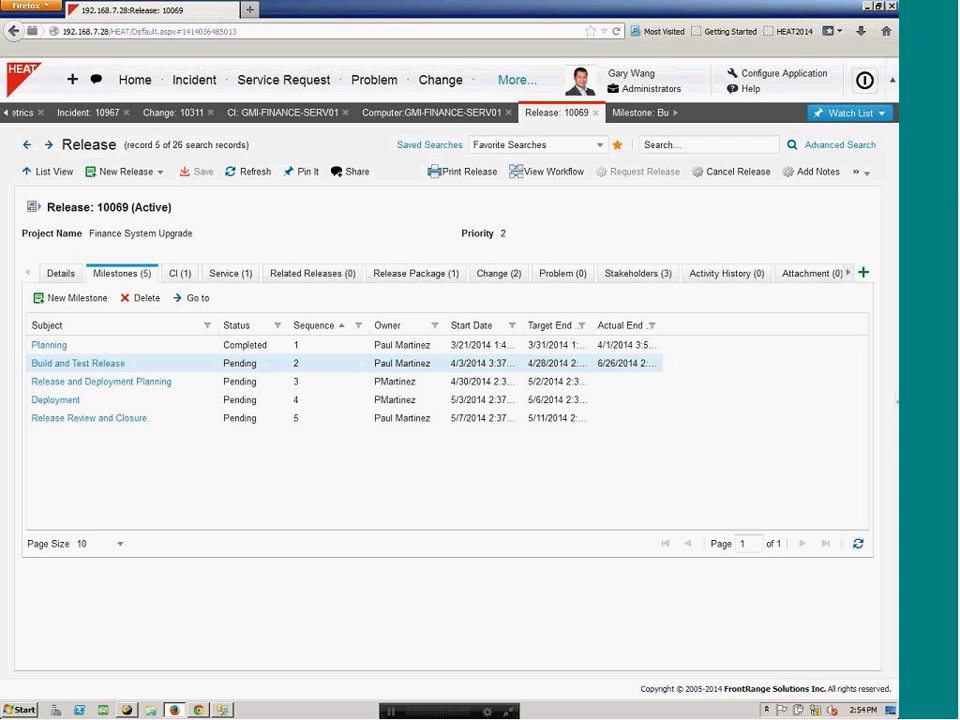
click(848, 272)
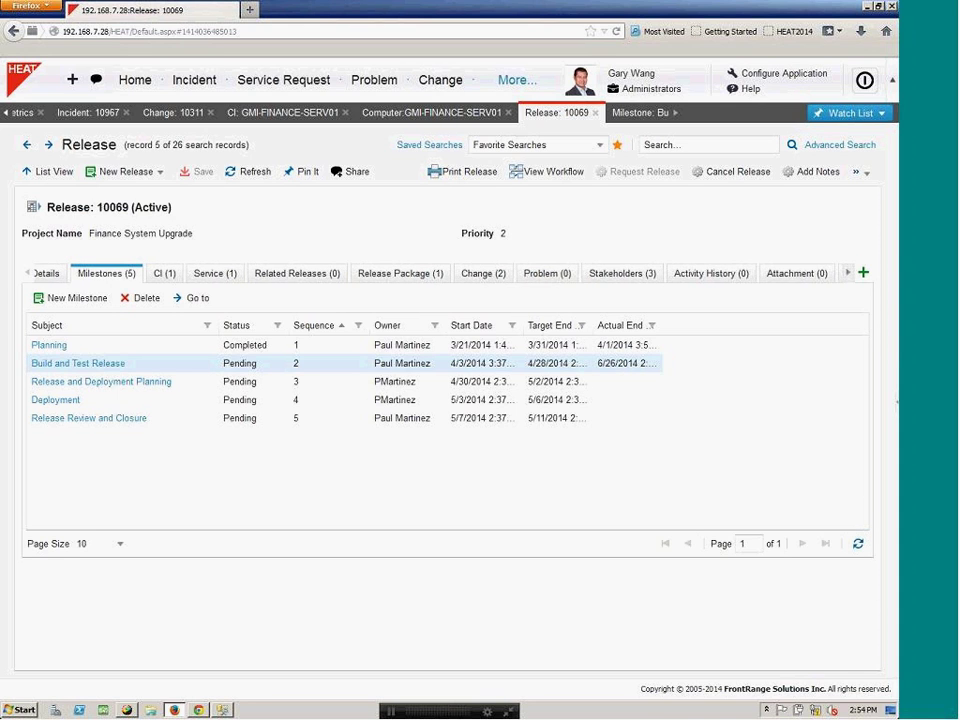
click(848, 272)
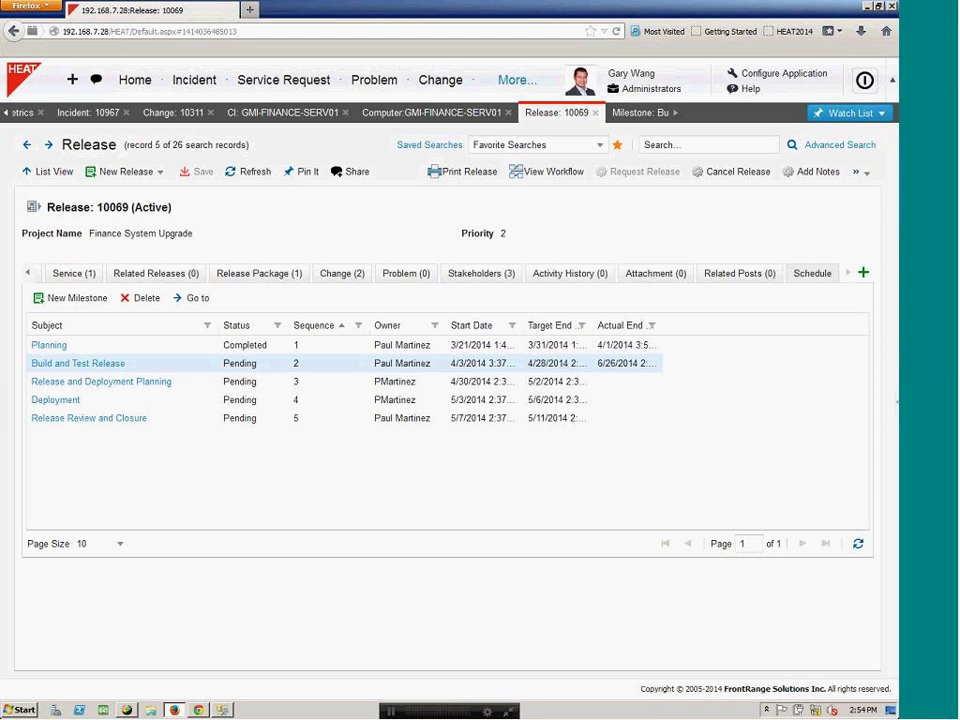
click(812, 273)
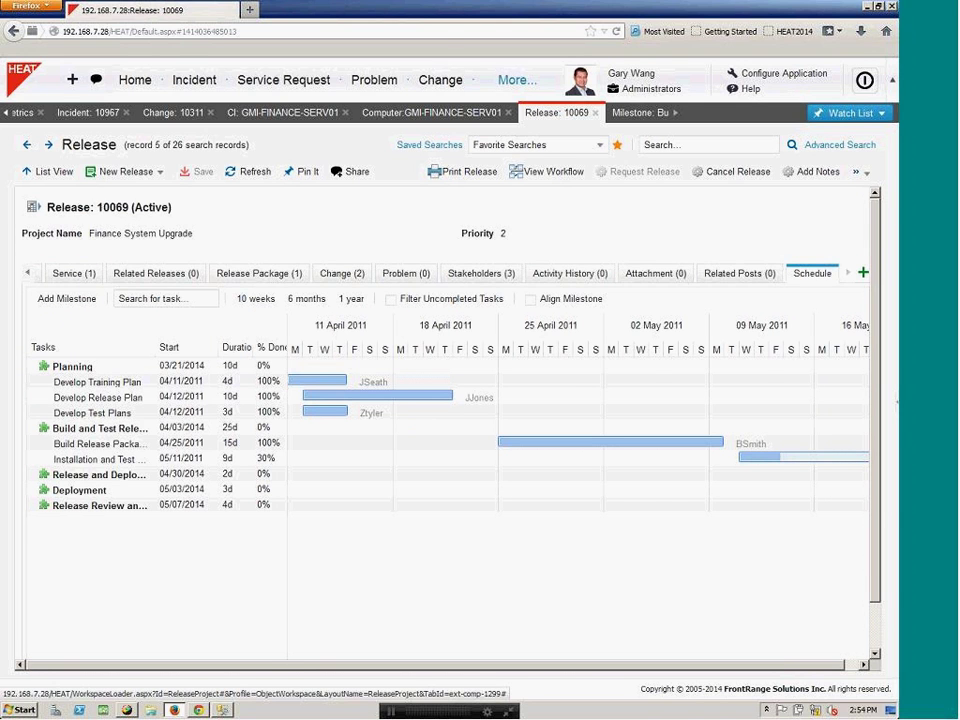
click(54, 172)
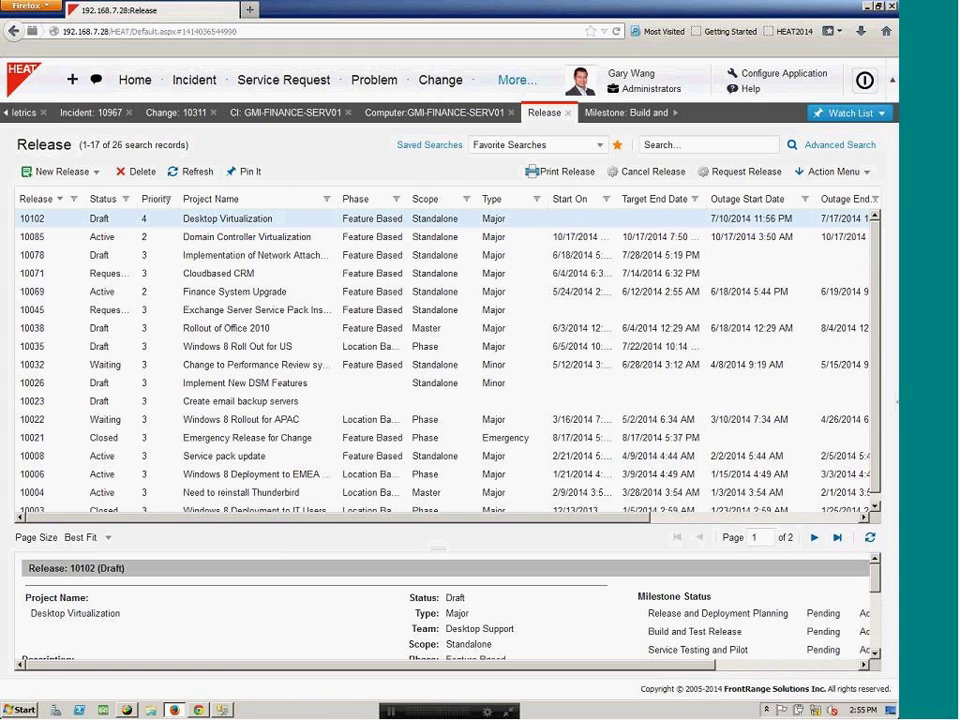
Step: View the Service Desk Metrics in Analytic Metrics and the active incident charts on the Service Desk Manager home dashboard
click(6, 113)
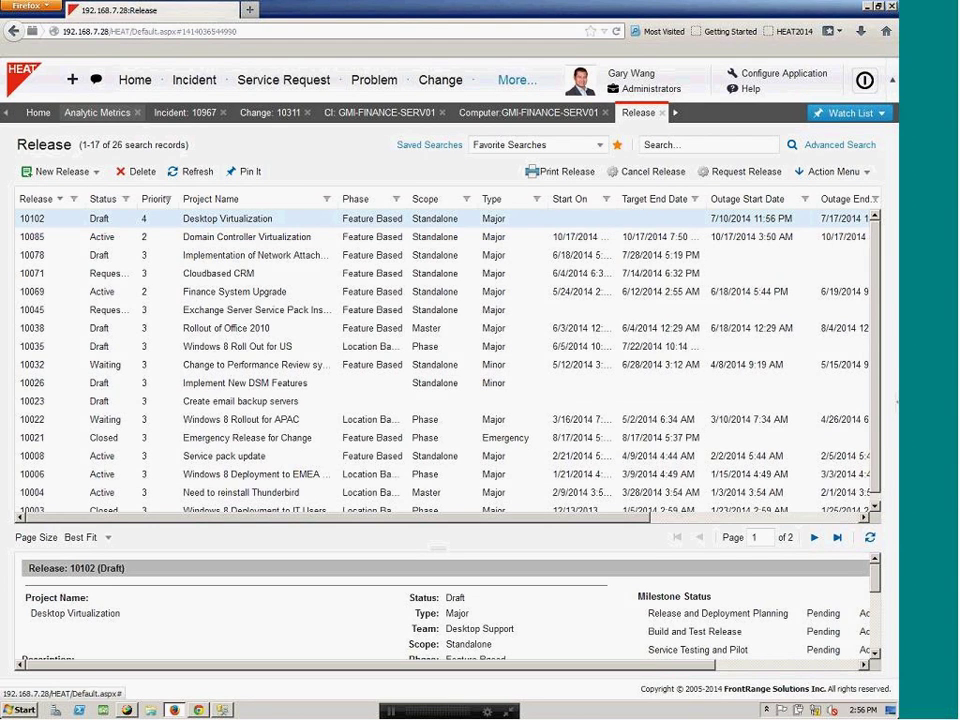
click(97, 112)
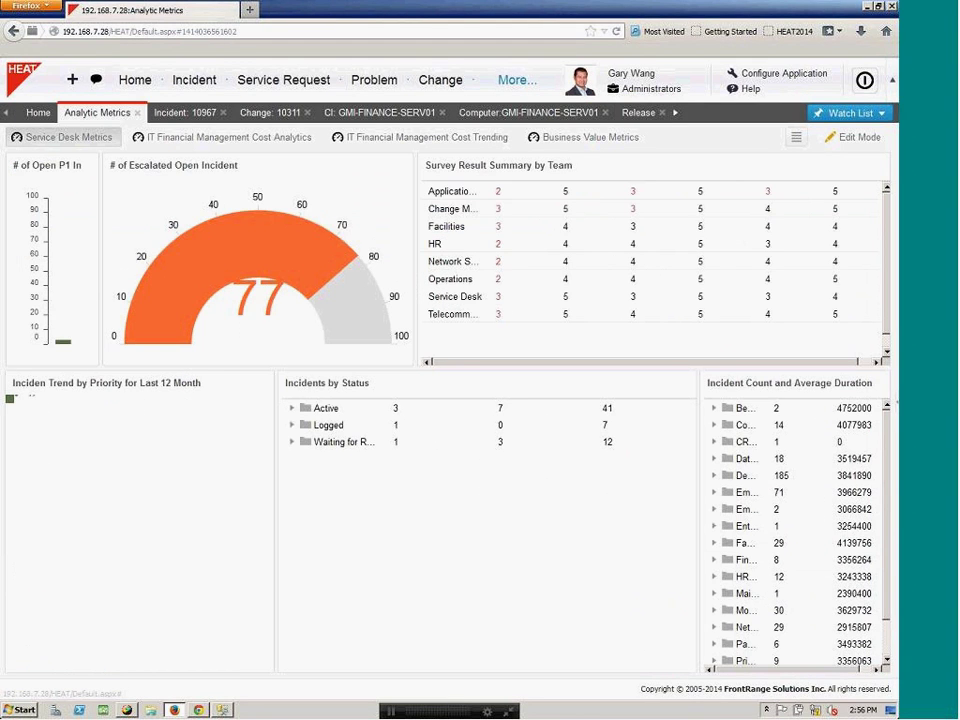
click(38, 113)
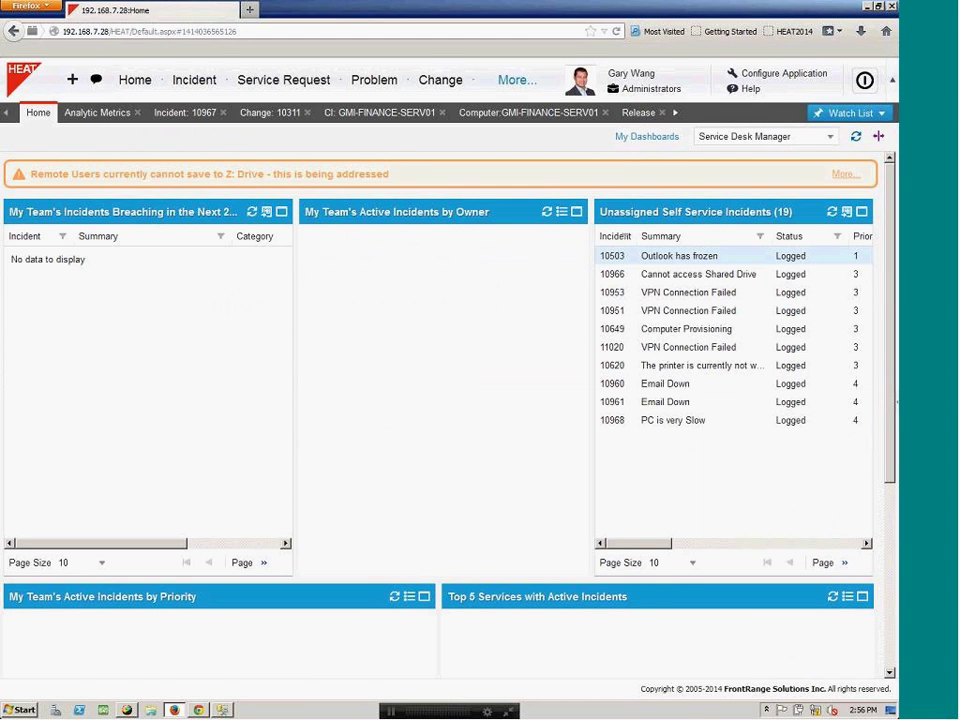
scroll(440, 410, down, 4)
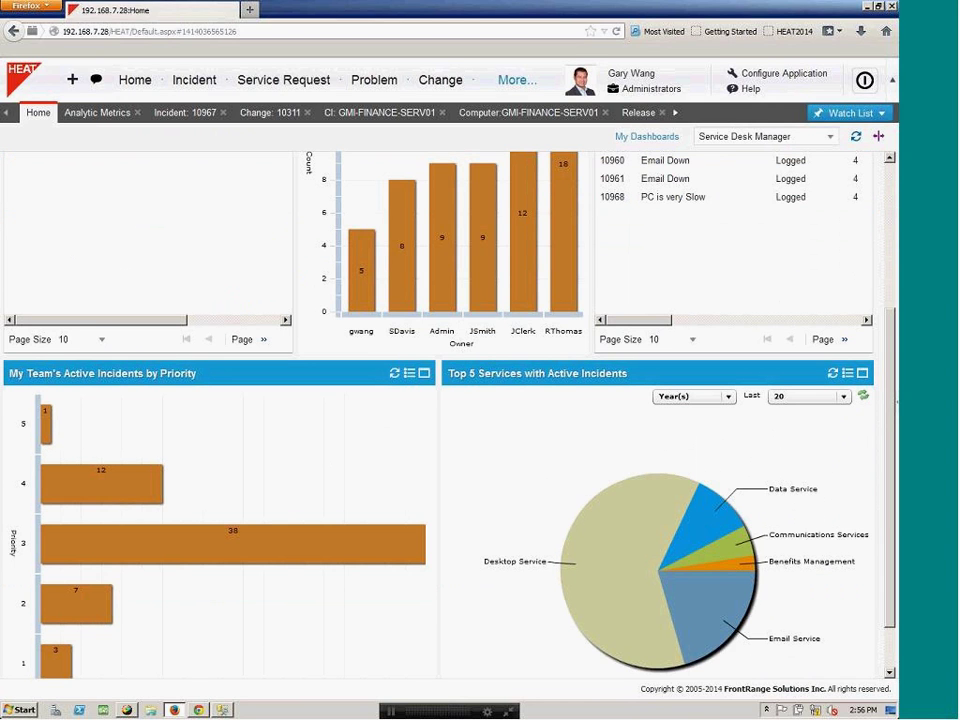